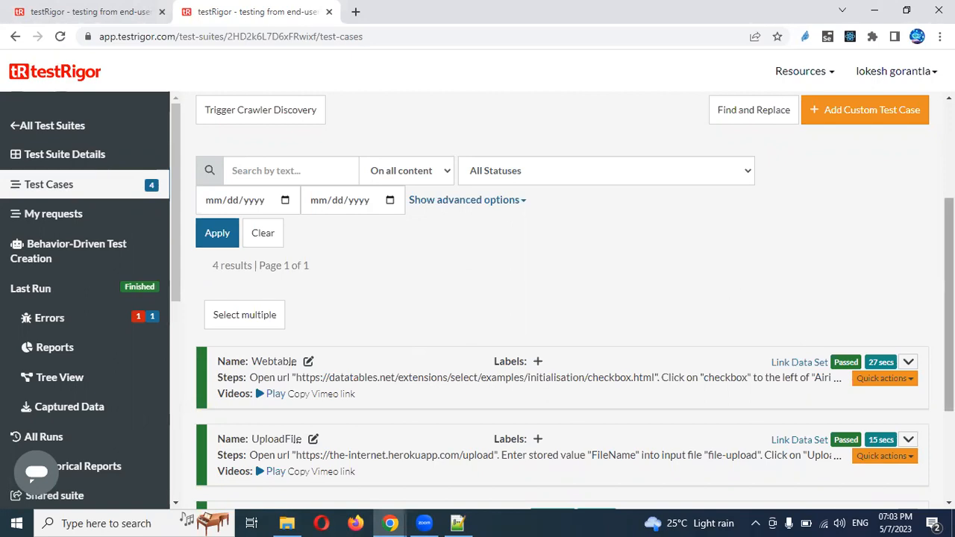
Open the LoginintoApplication suite's test data and show its Data Sets list with LoginData
scroll(560, 299, "down", 3)
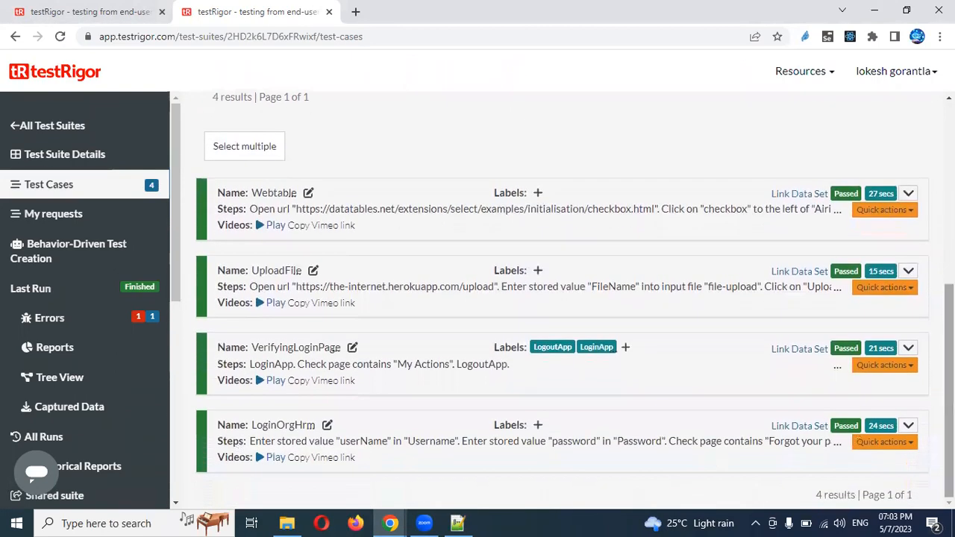
left_click(908, 427)
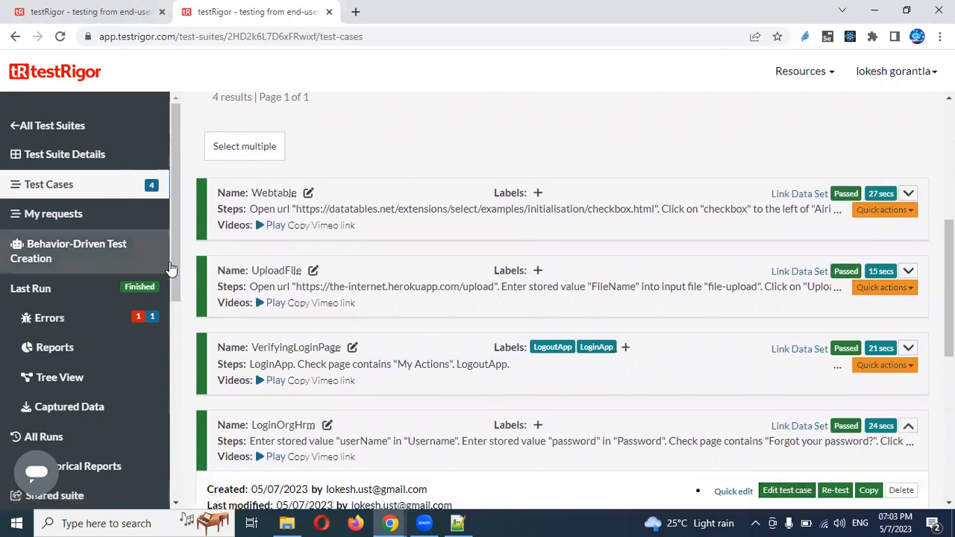
left_click_drag(172, 249, 185, 326)
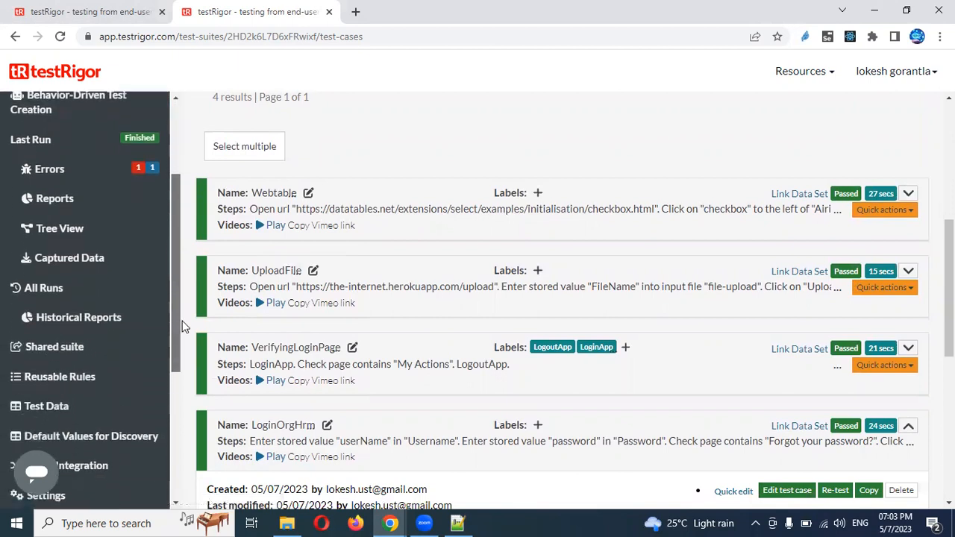
left_click(65, 417)
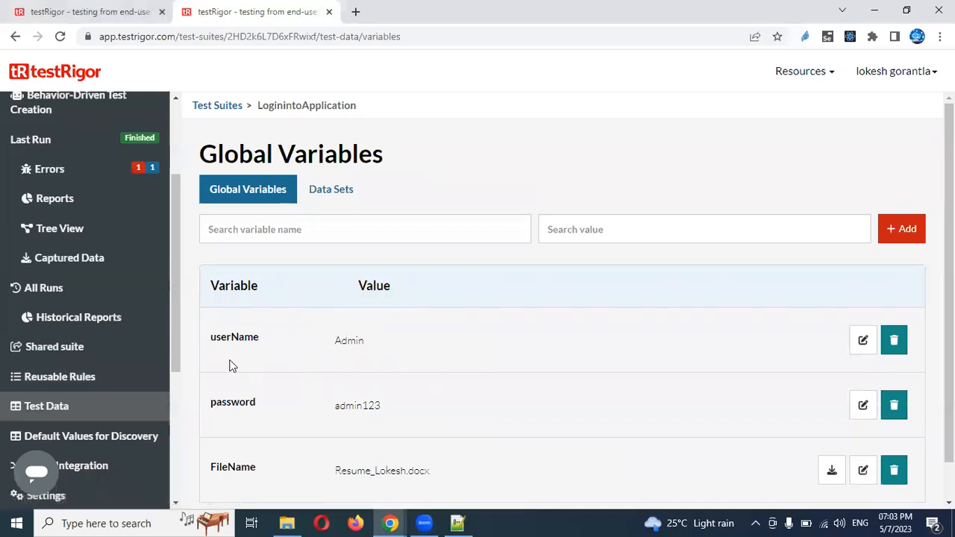
double_click(238, 407)
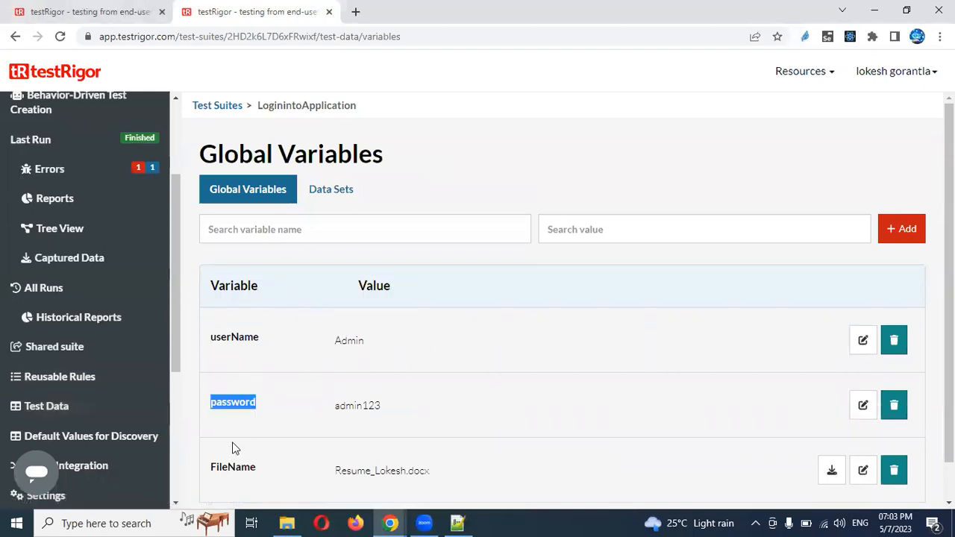
left_click(342, 202)
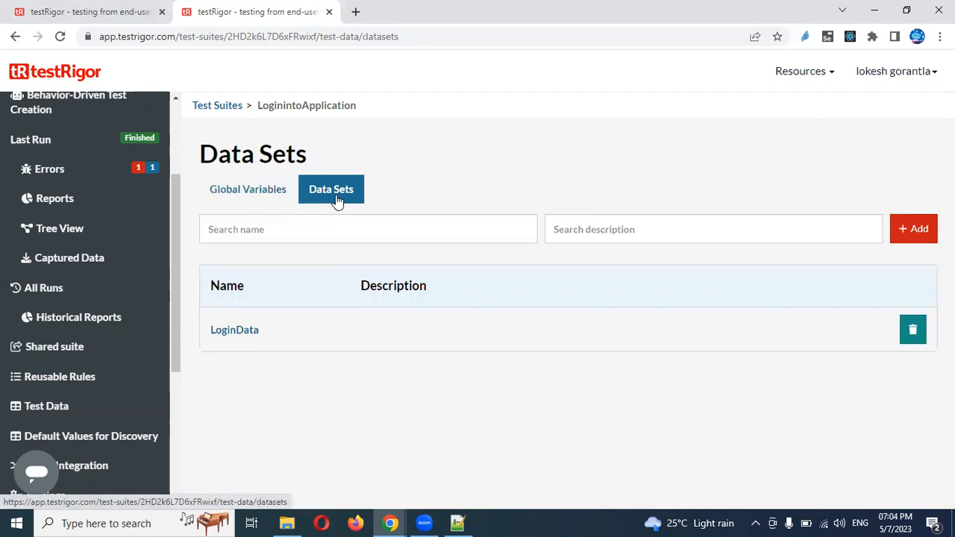
Delete the old LoginData data set and recreate it, named and described 'LoginData'
left_click(913, 329)
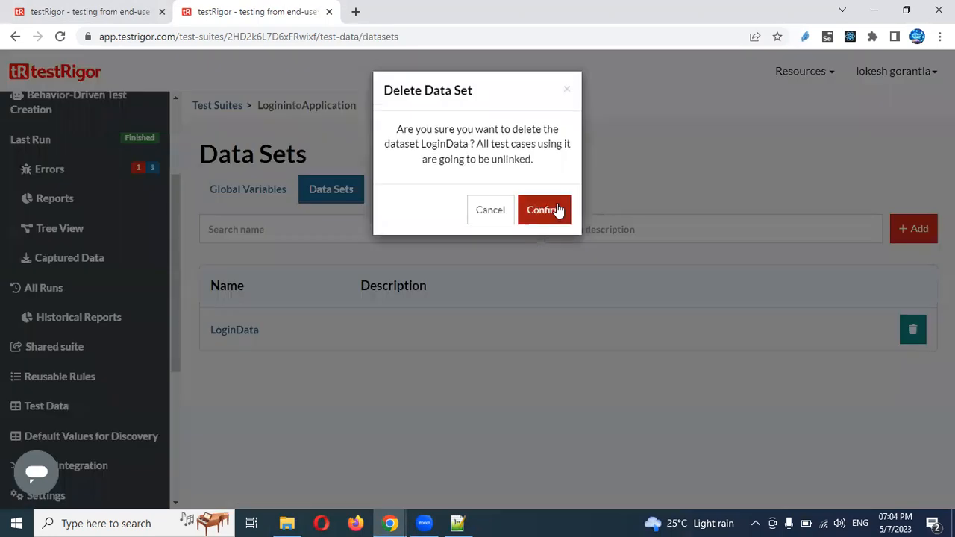
left_click(557, 209)
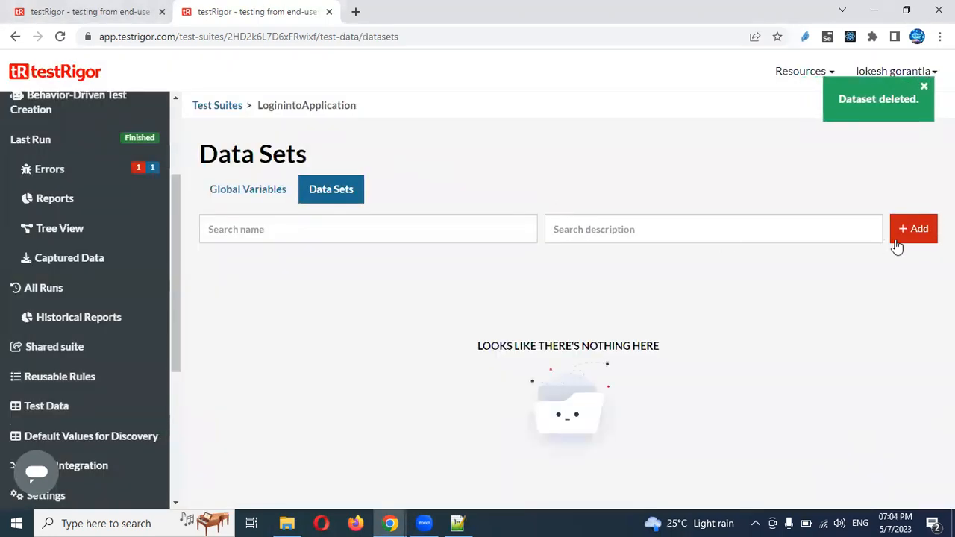
left_click(914, 232)
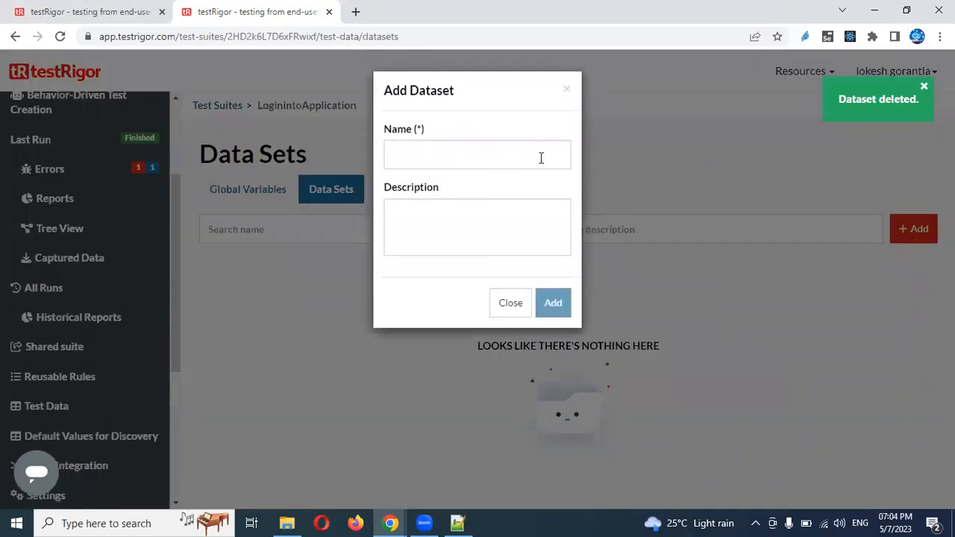
left_click(493, 144)
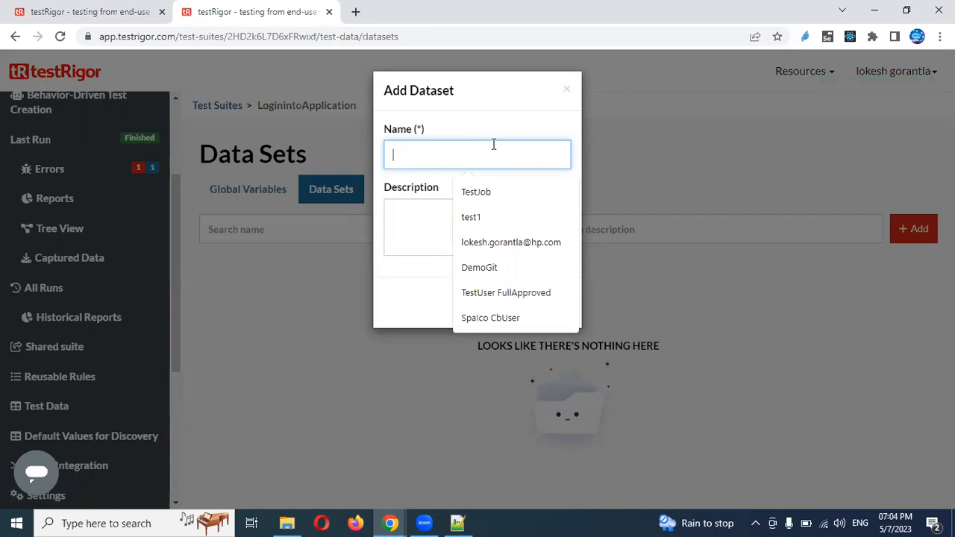
type("L")
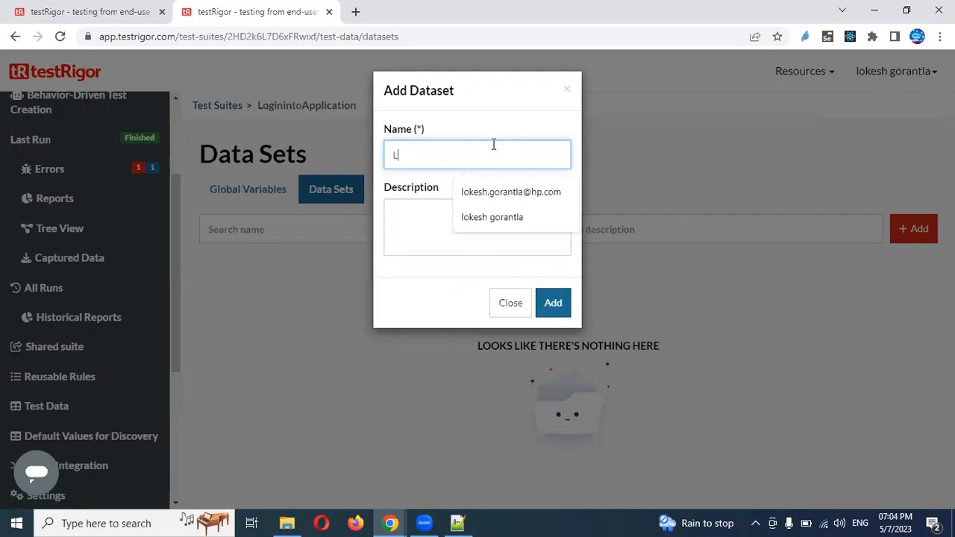
type("oginData")
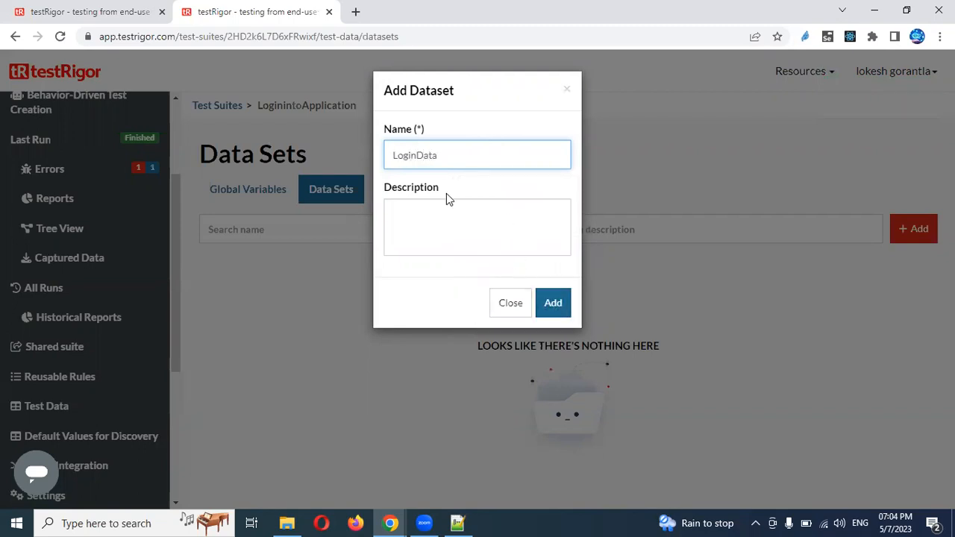
double_click(422, 157)
key("ctrl+c")
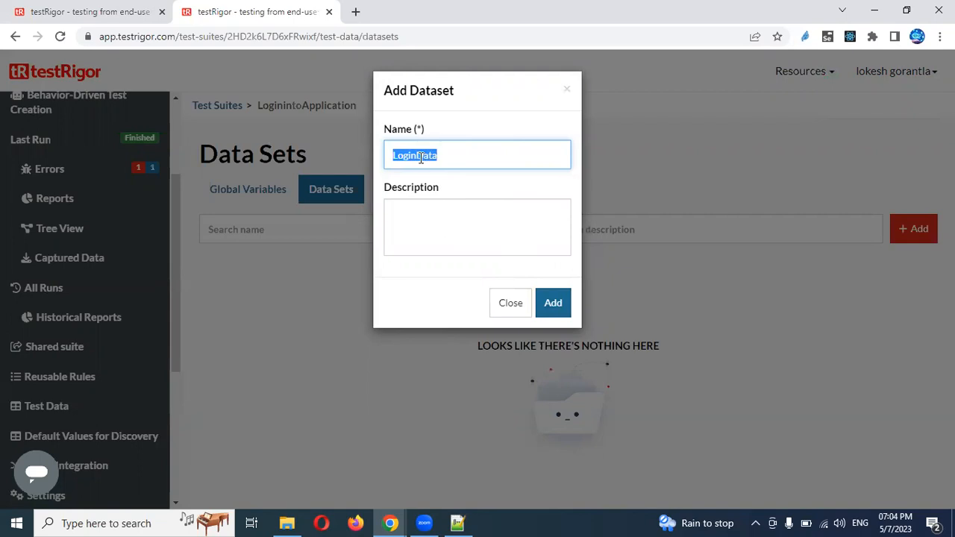
left_click(425, 226)
key("ctrl+v")
left_click(551, 309)
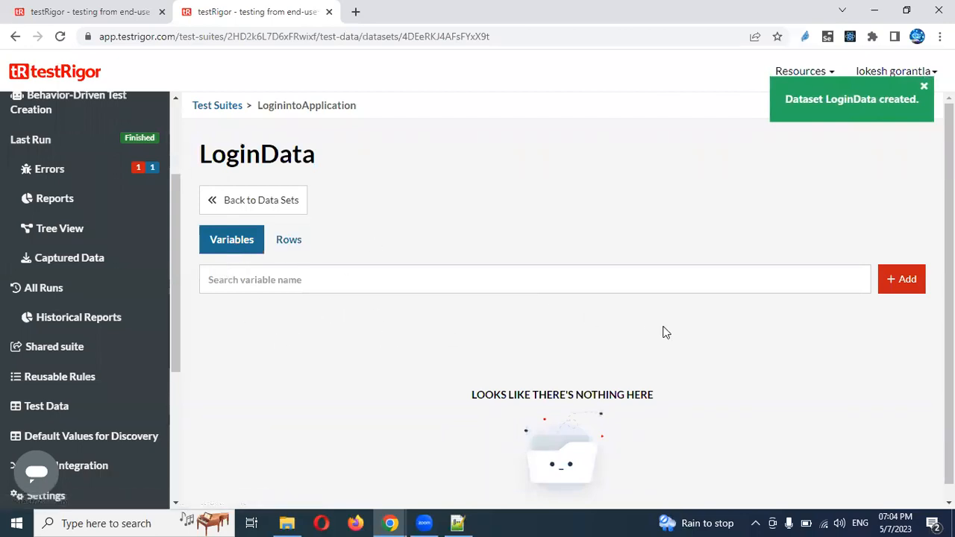
left_click(899, 288)
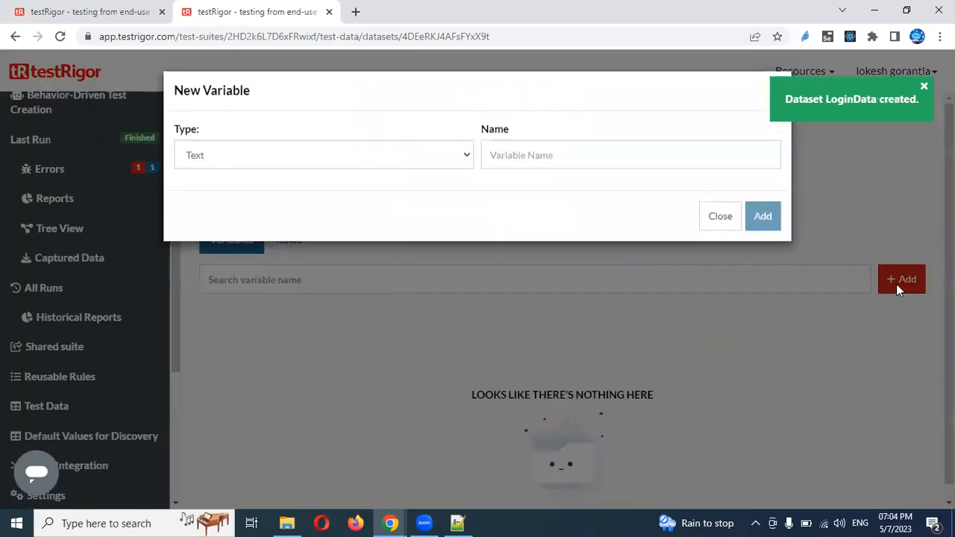
Add the Text variables EmailId and EmailPassword to the LoginData data set
left_click(518, 153)
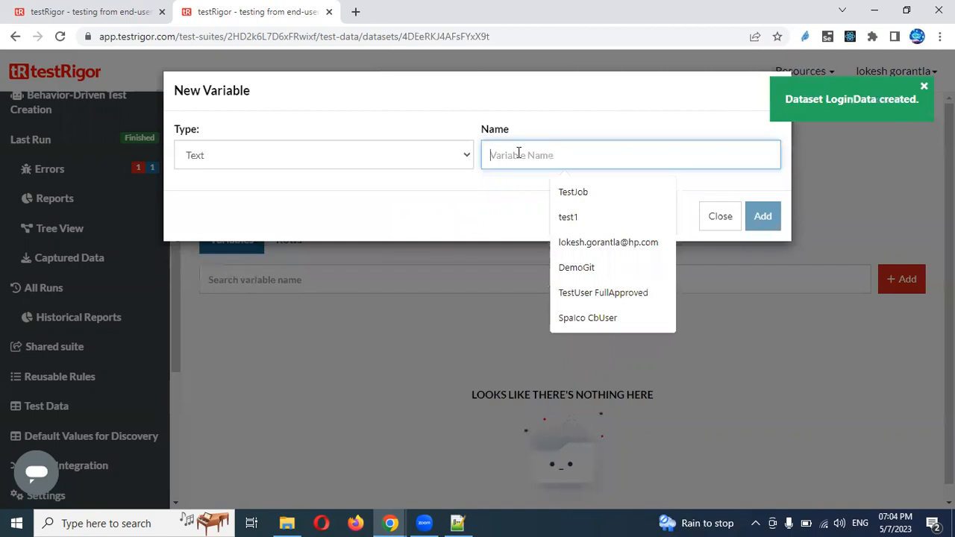
type("EmailId")
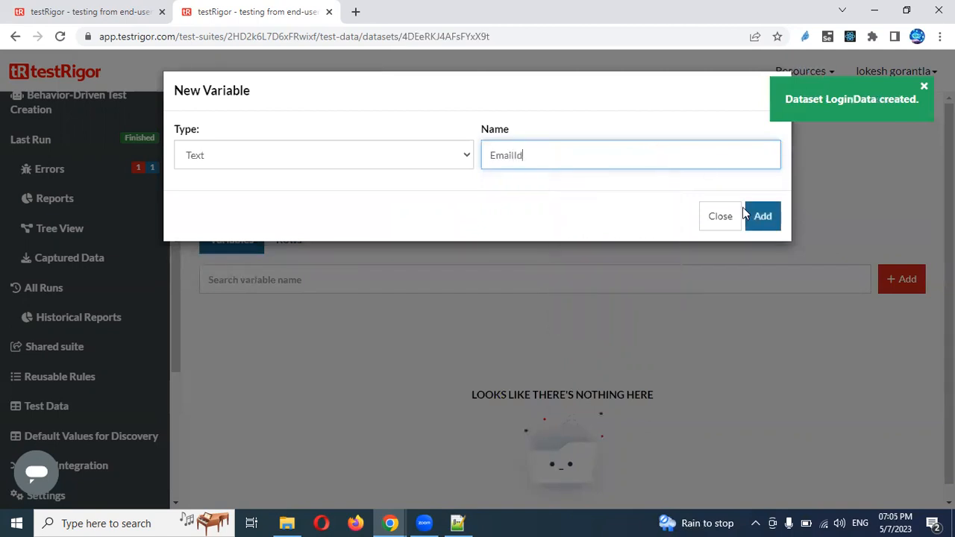
left_click(761, 216)
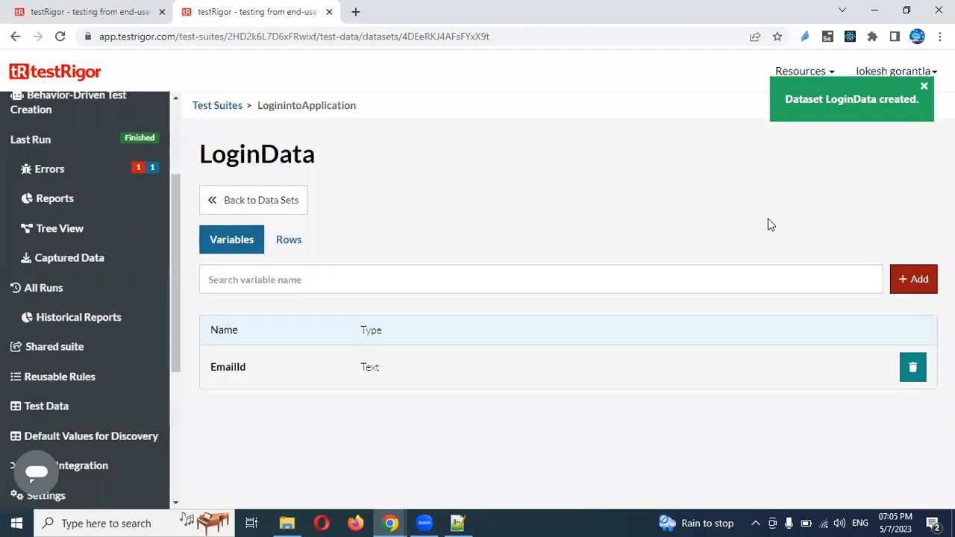
left_click(919, 288)
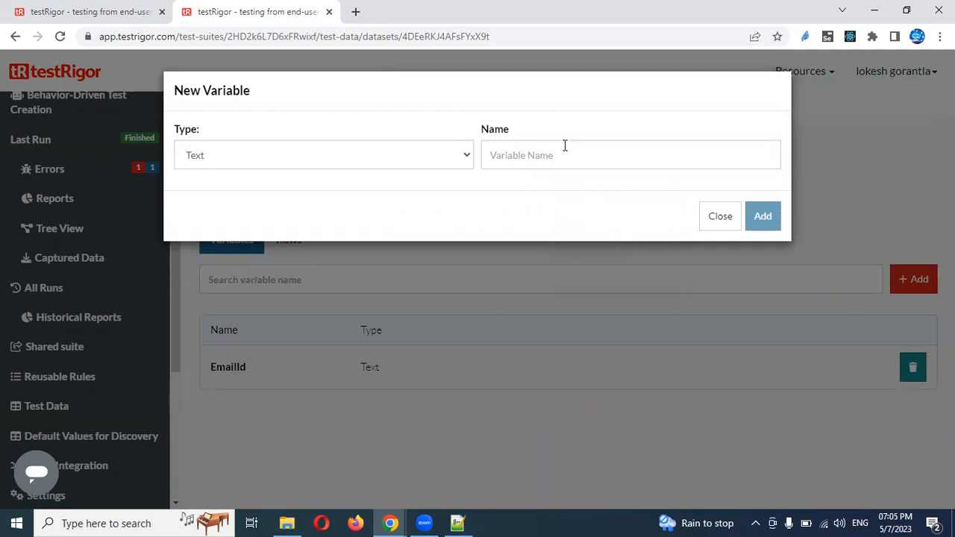
left_click(565, 144)
type("Email")
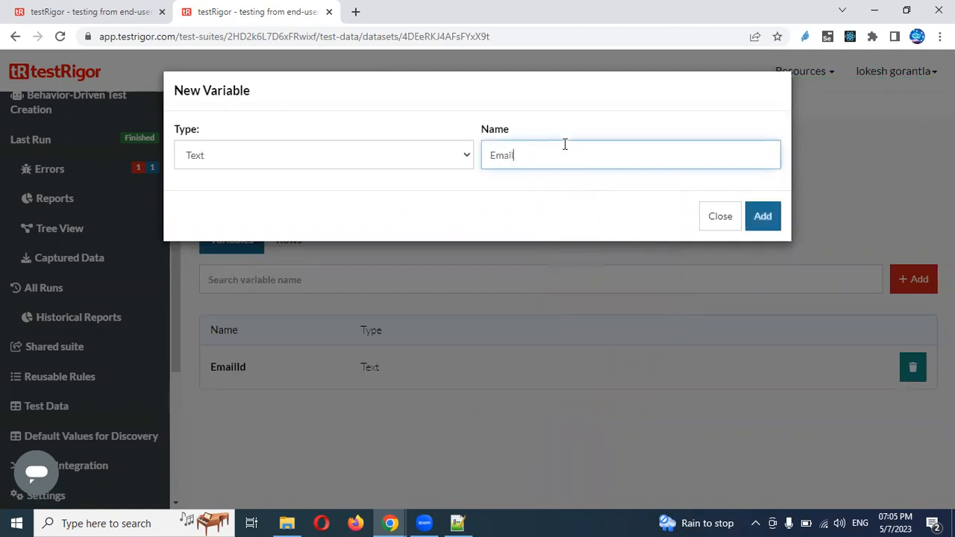
type("Password")
left_click(760, 228)
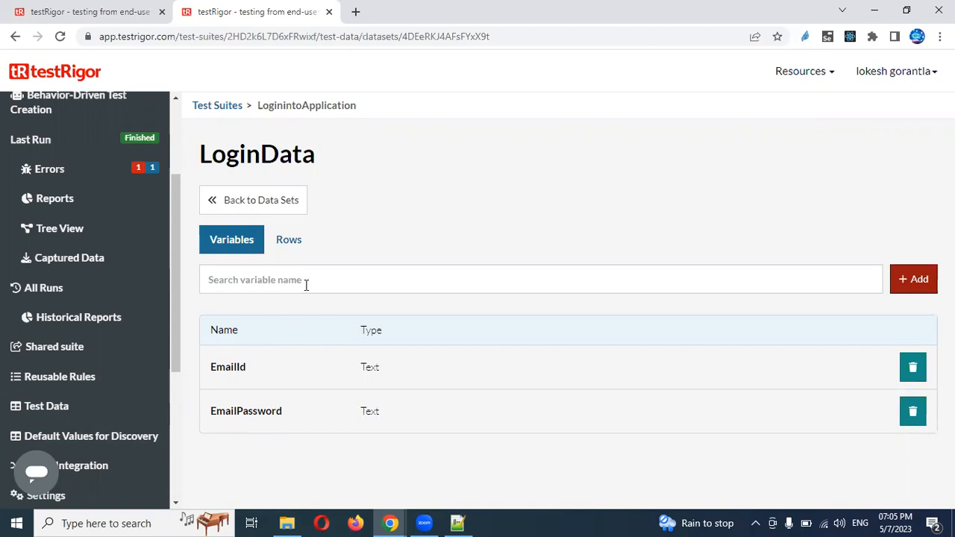
Review the available variable types, cancel the extra variable, and show the Rows tab
left_click(917, 282)
left_click(355, 153)
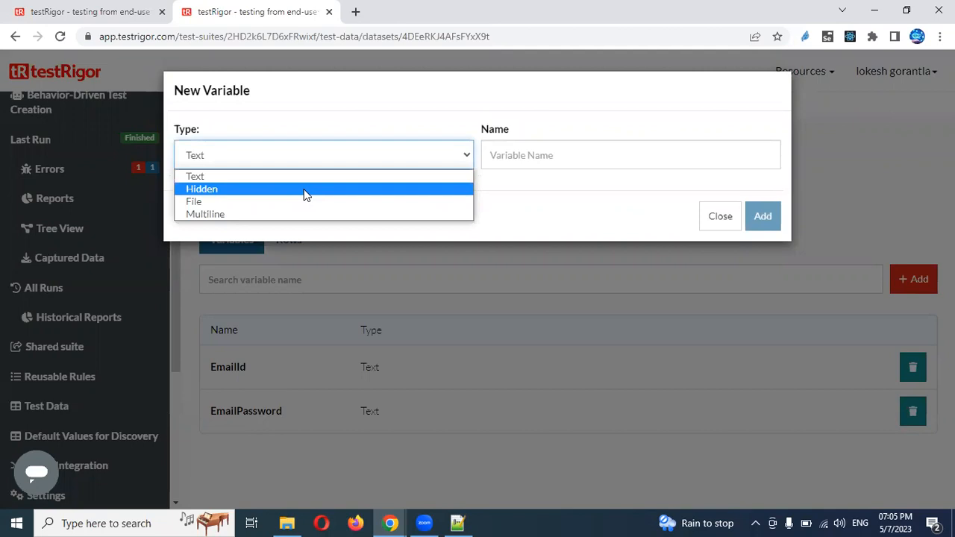
left_click(724, 222)
left_click(725, 222)
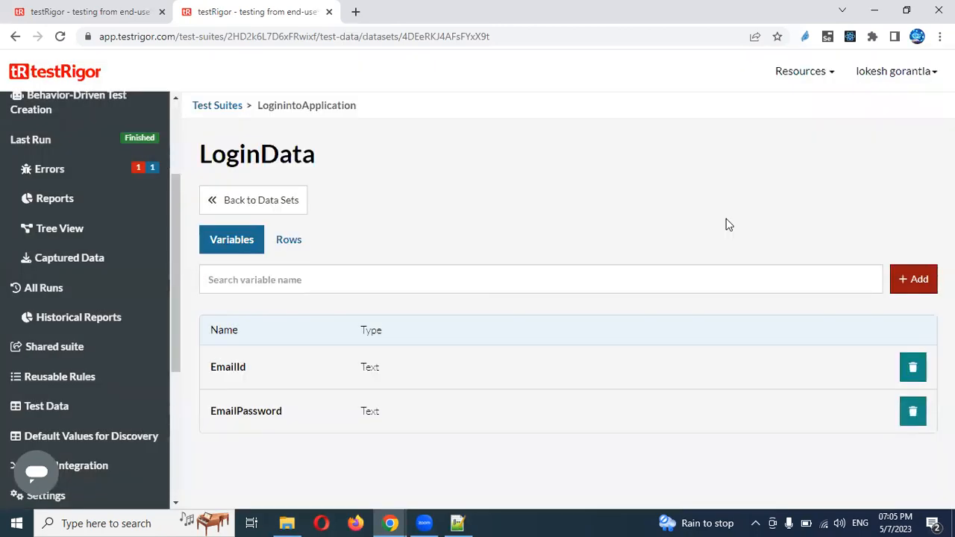
left_click(291, 247)
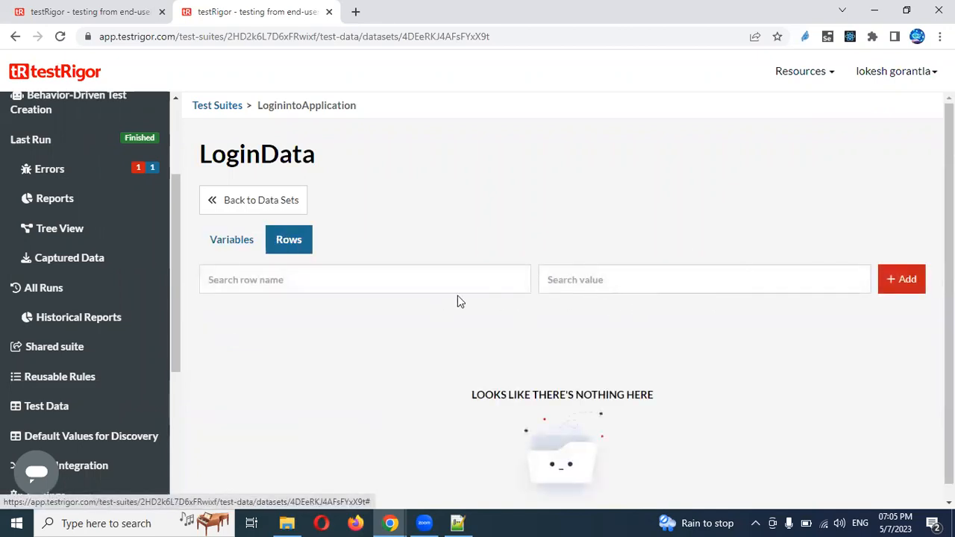
Start a new row in LoginData and name it 'first'
left_click(236, 250)
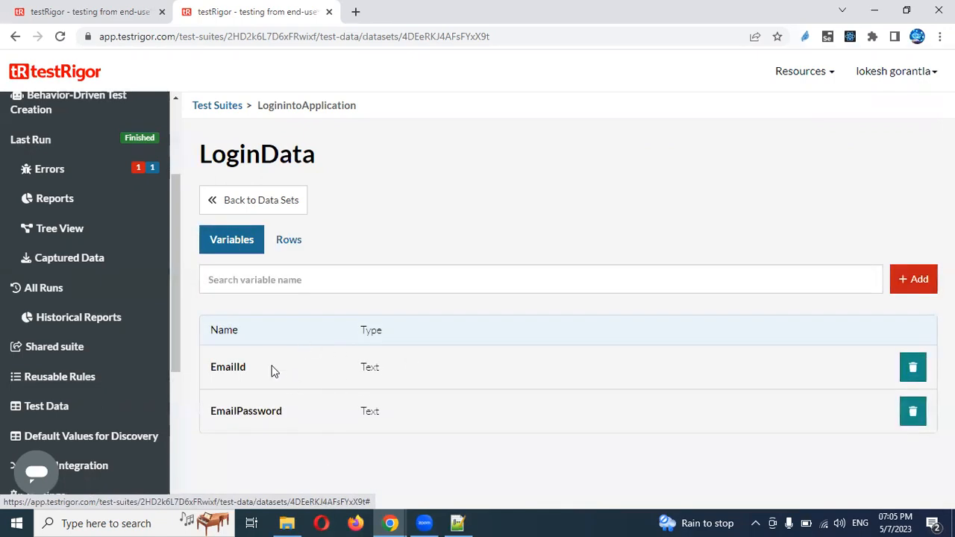
left_click(289, 250)
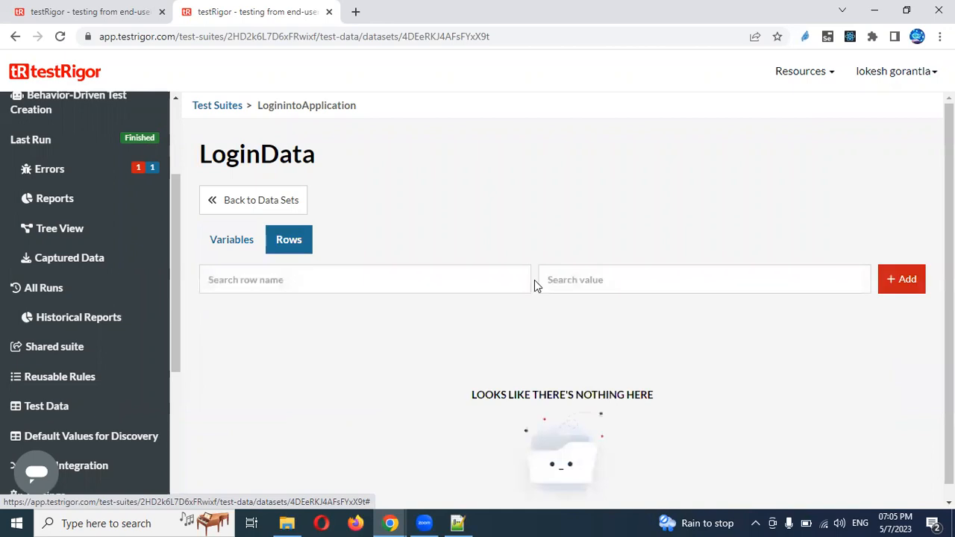
left_click(909, 283)
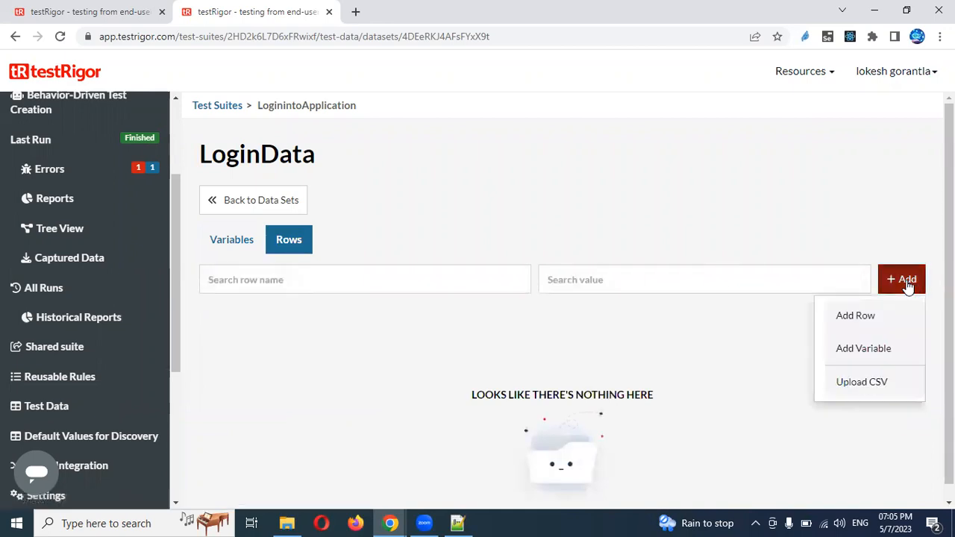
left_click(866, 323)
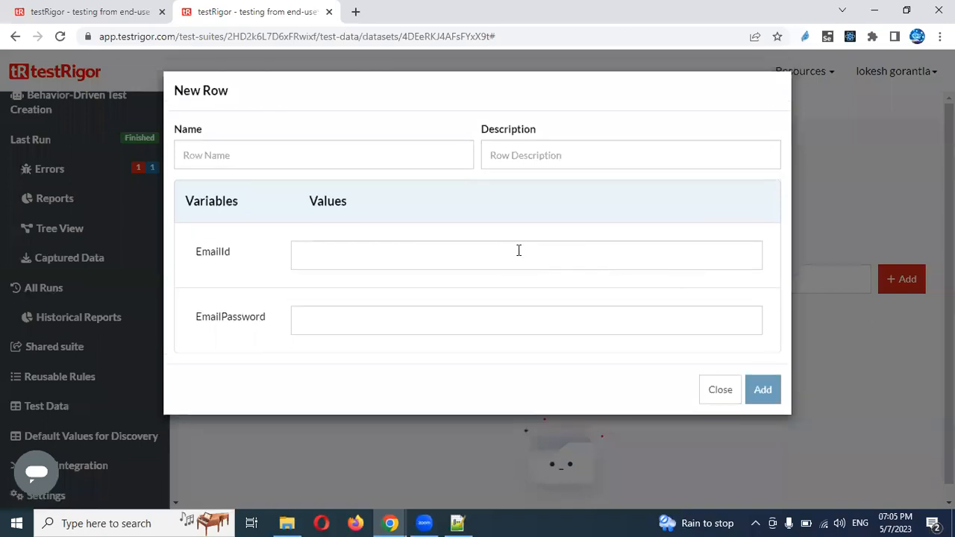
left_click(510, 266)
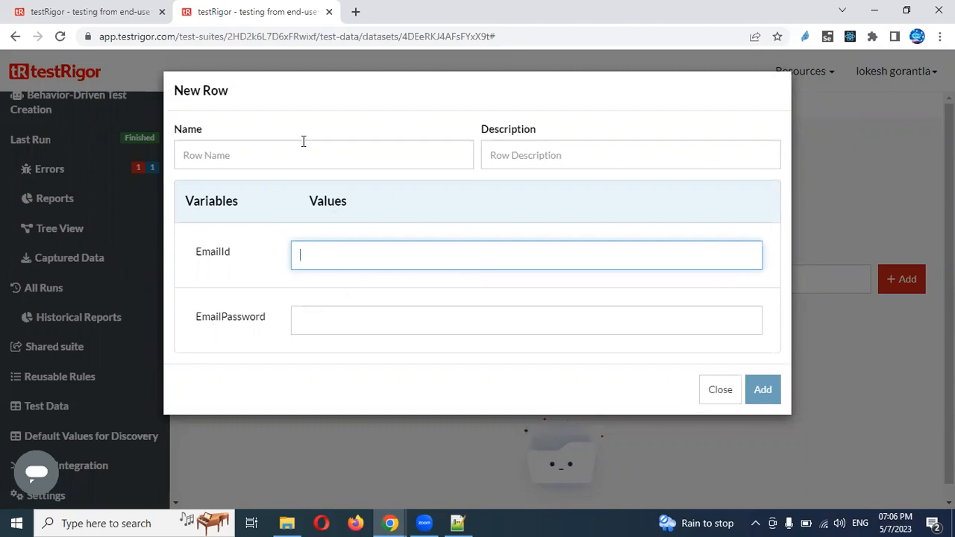
left_click(343, 160)
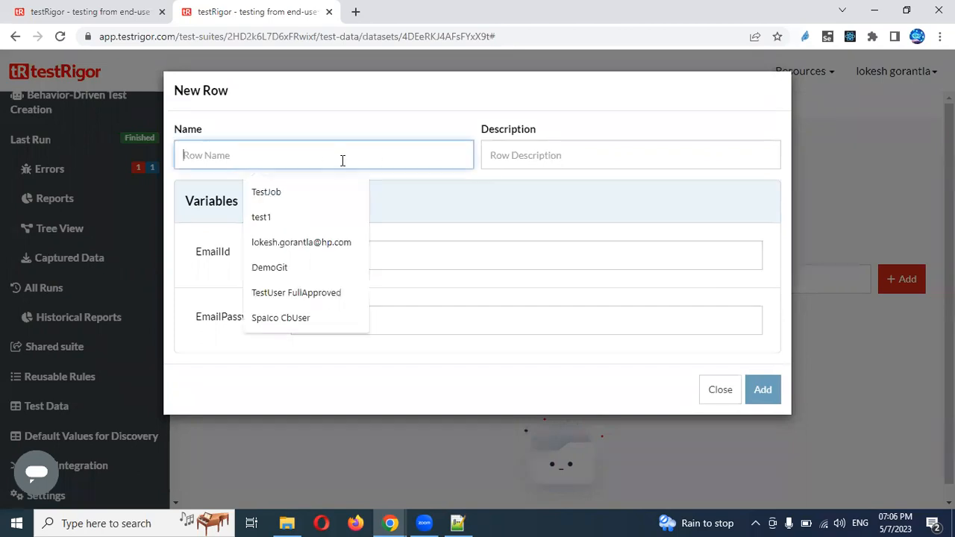
type("first")
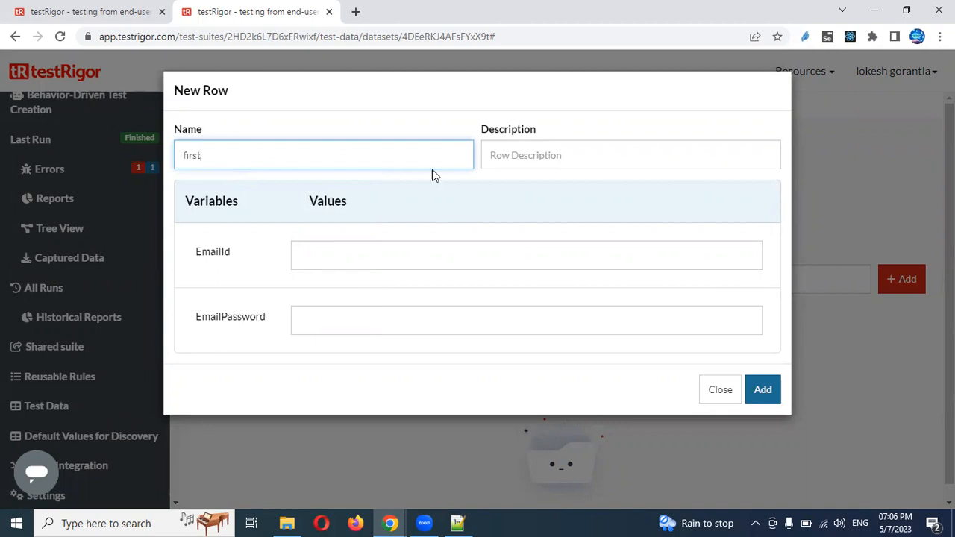
Give row 'first' the description 'row' plus its email ID and password values, and save it
left_click(512, 158)
type("row")
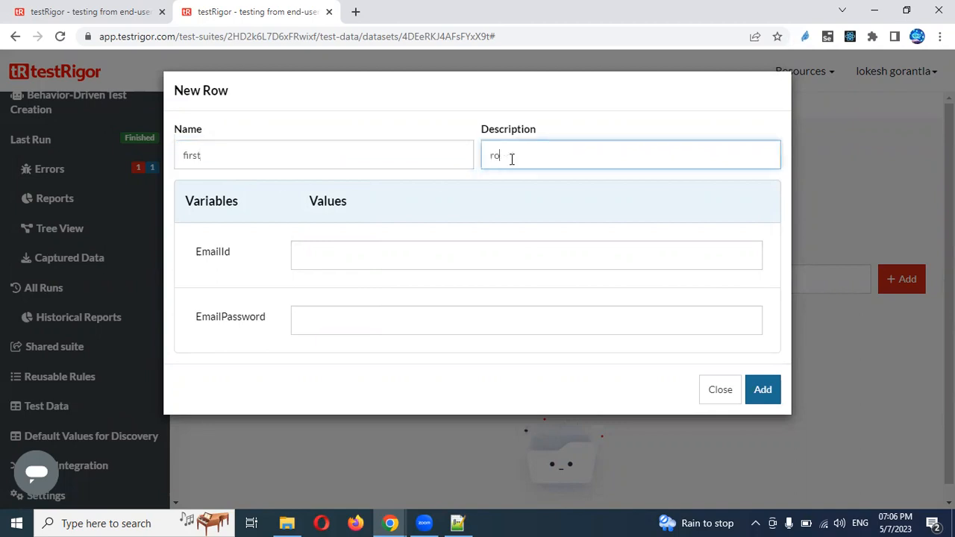
left_click(431, 254)
type("Admin")
left_click(407, 316)
type("admin123")
left_click(763, 390)
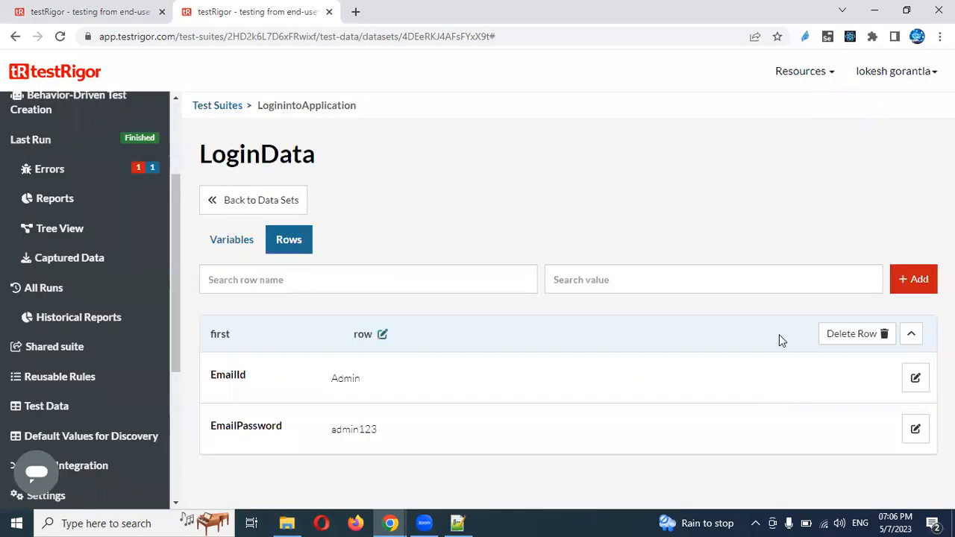
left_click(916, 284)
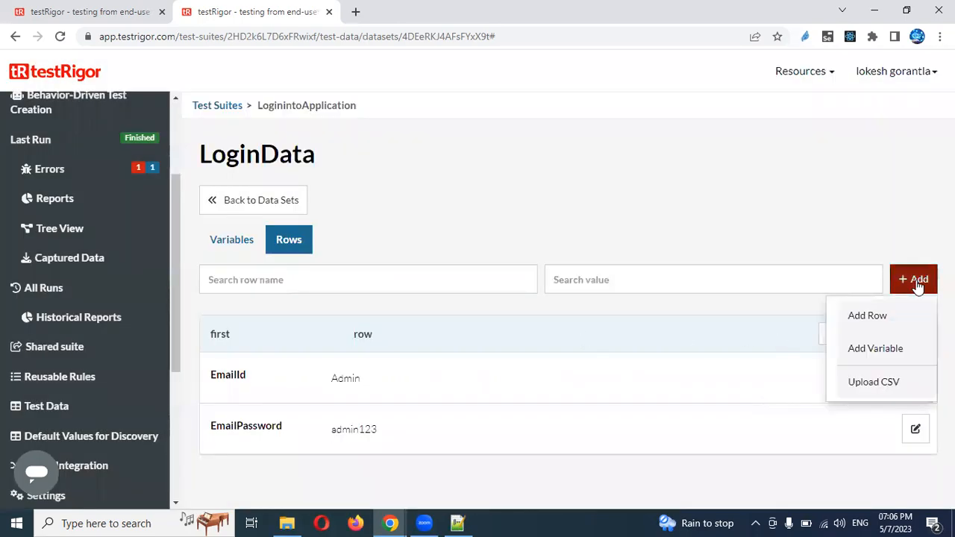
Add row 'second' with description 'row' and its email ID and password values
left_click(884, 312)
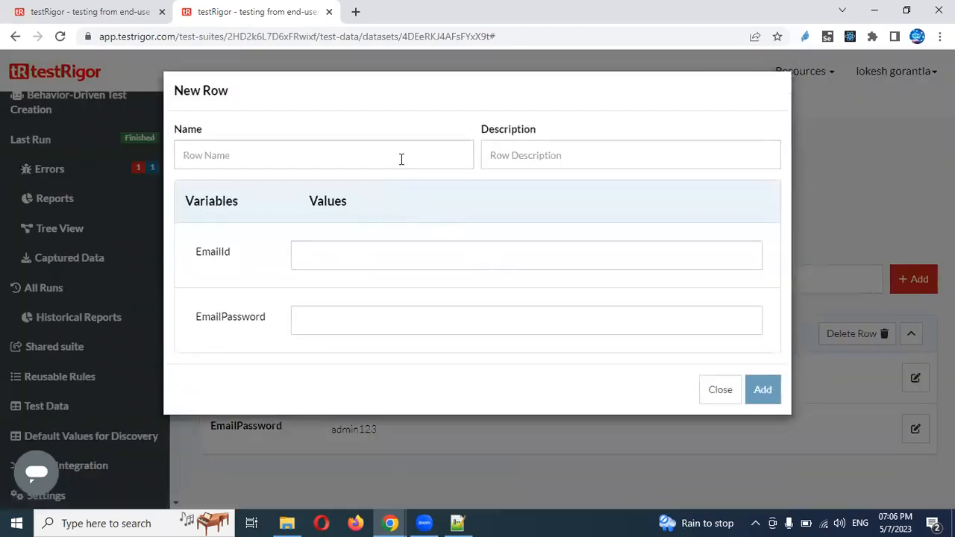
left_click(401, 159)
type("second")
key("Tab")
type("row")
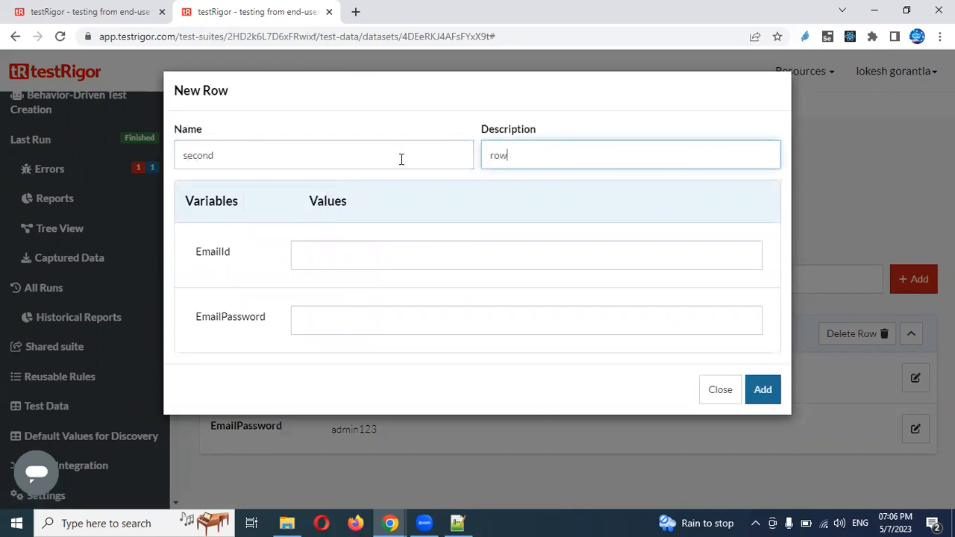
key("Tab")
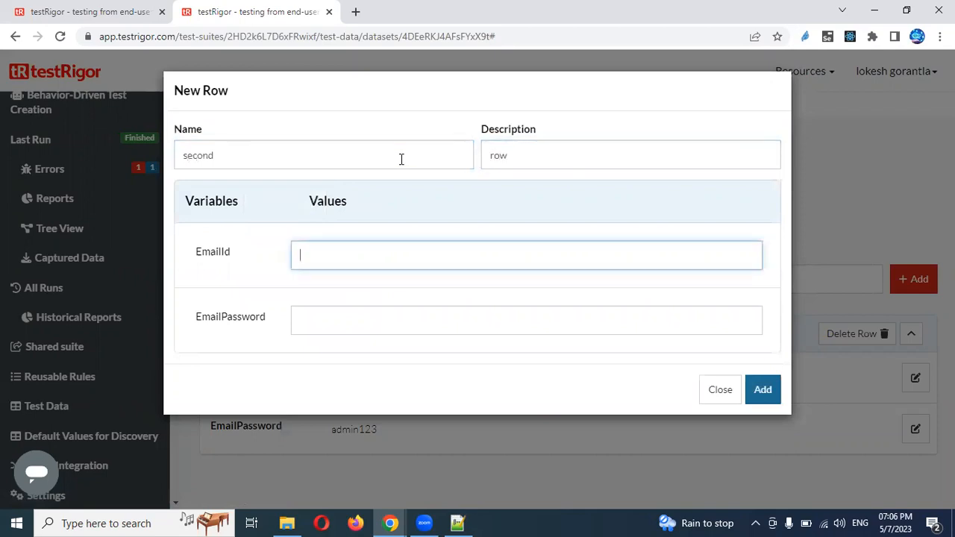
type("Admin")
key("Tab")
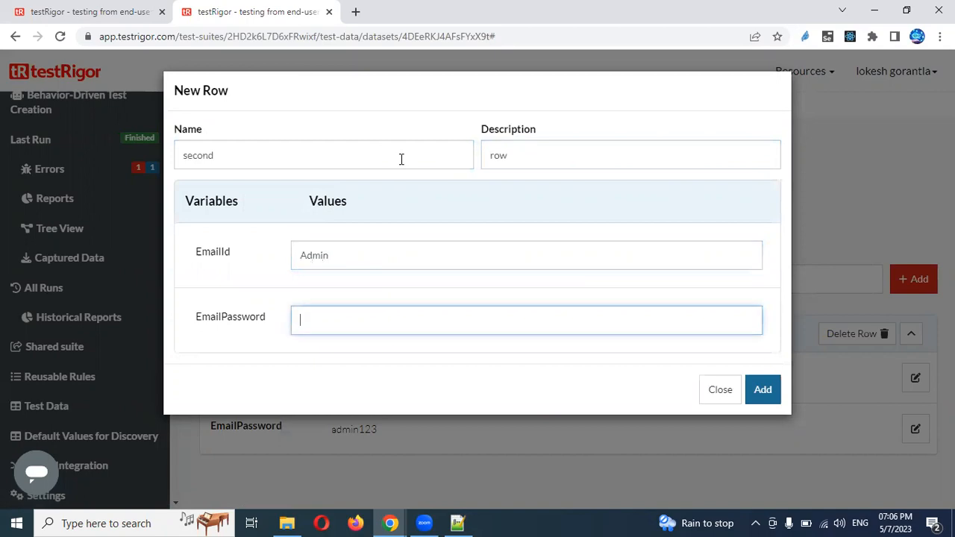
type("admin")
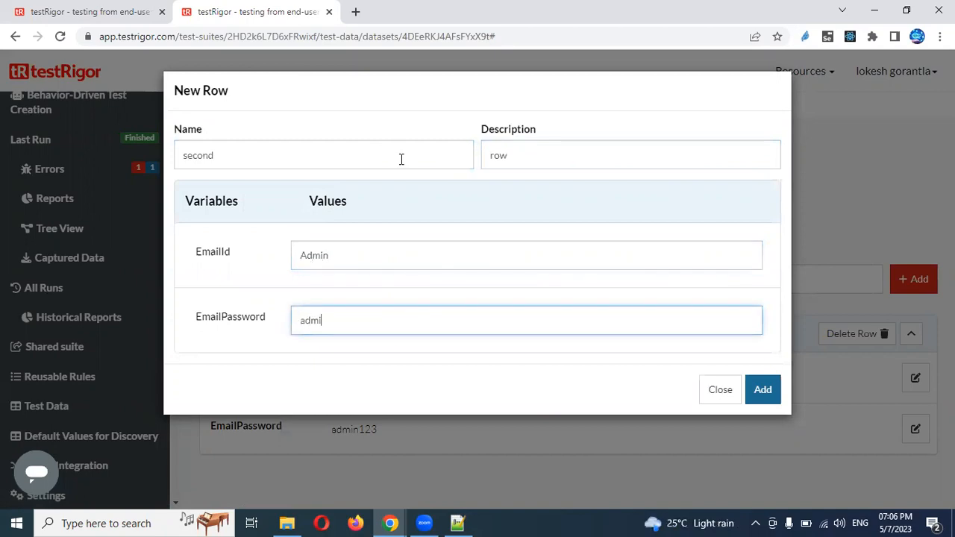
left_click(762, 395)
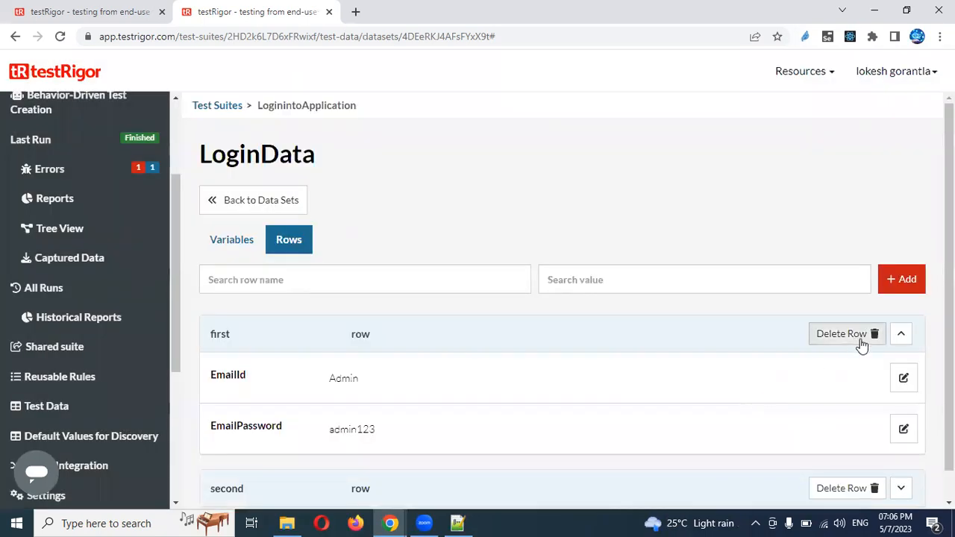
left_click(901, 336)
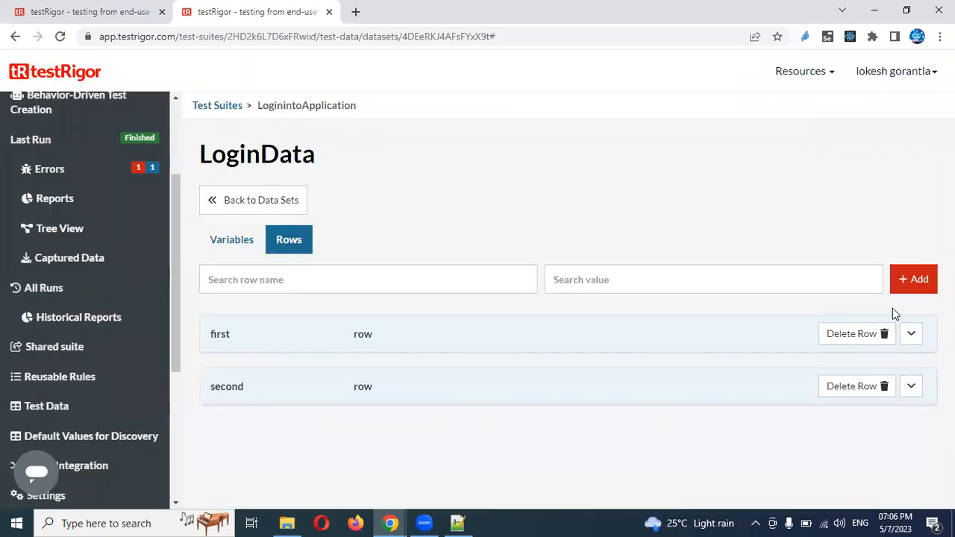
Add row 'thried' with description 'row' and its EmailId and EmailPassword values
left_click(911, 288)
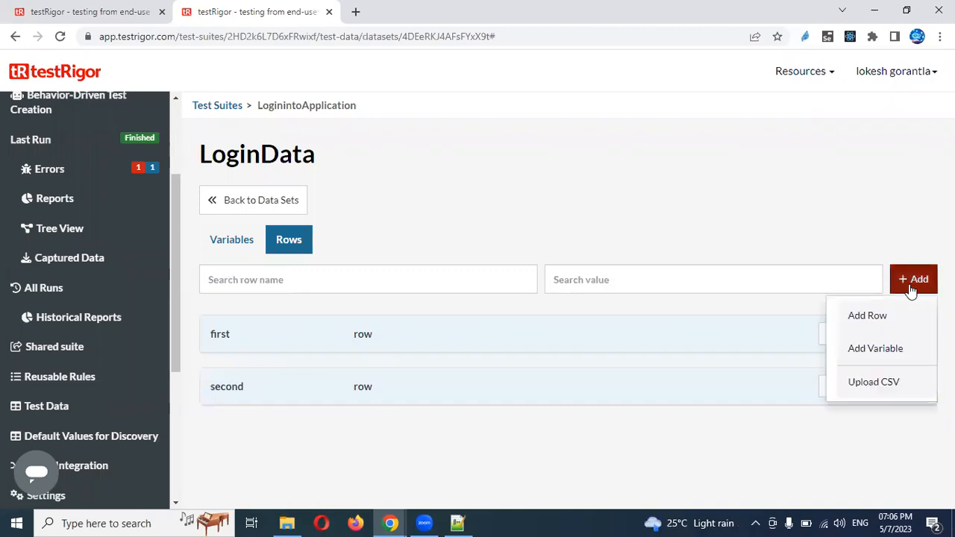
left_click(851, 321)
left_click(489, 255)
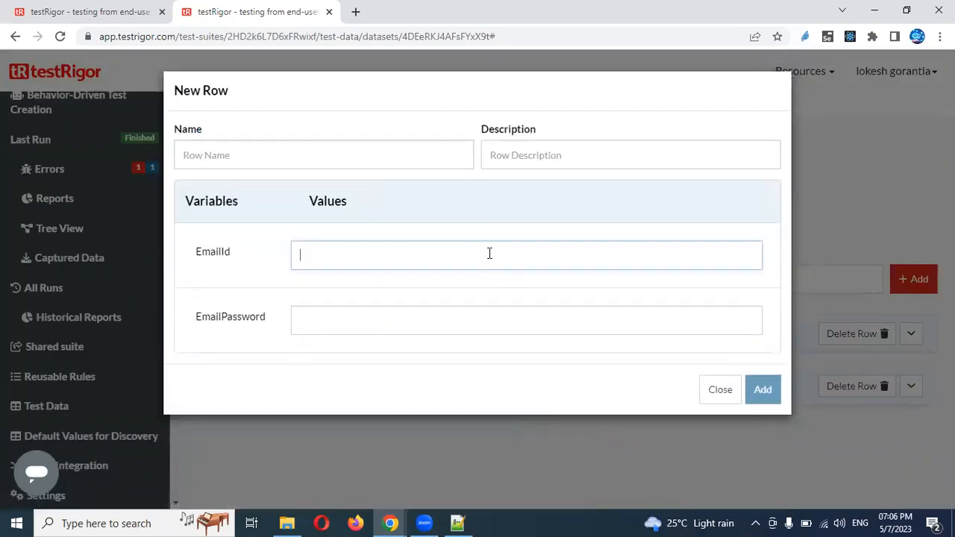
type("admin")
key("Tab")
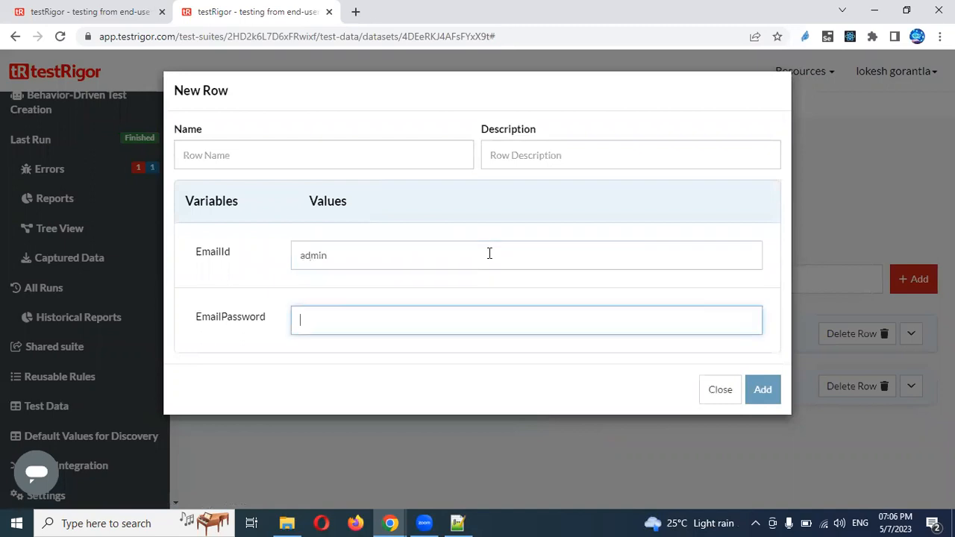
type("admin123")
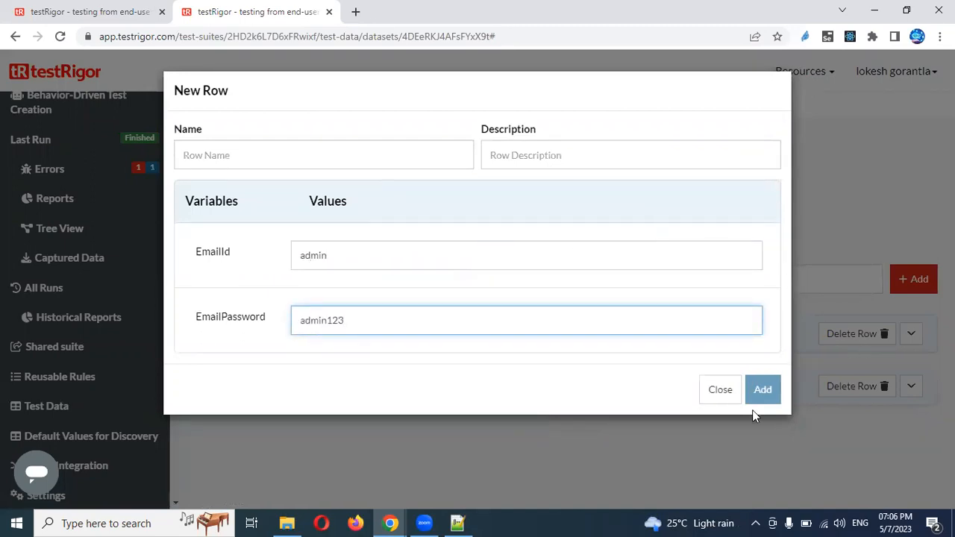
left_click(352, 165)
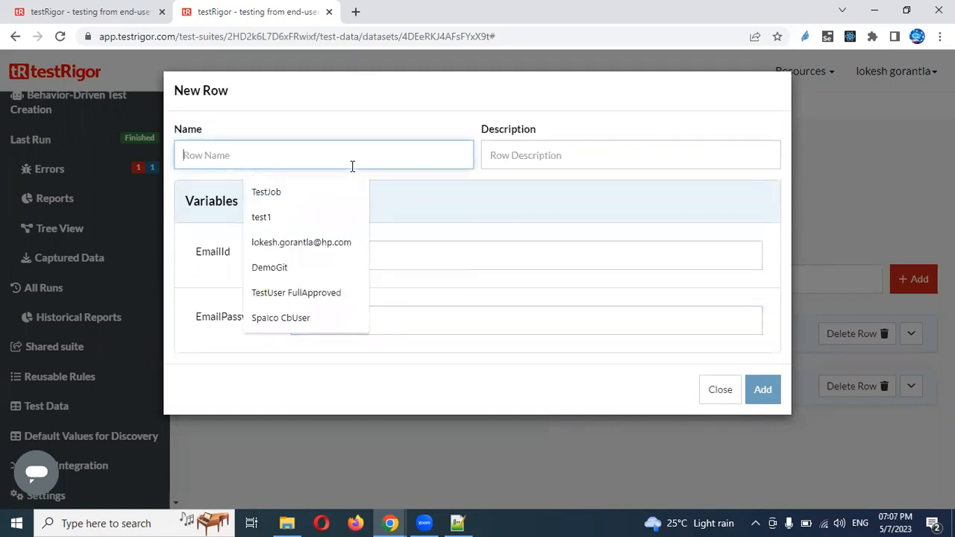
type("thried")
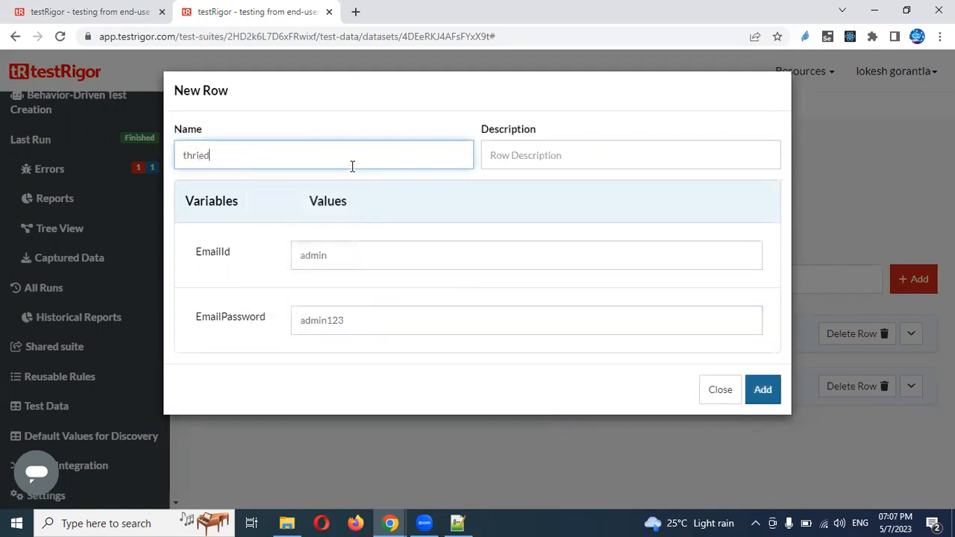
key("Tab")
type("row")
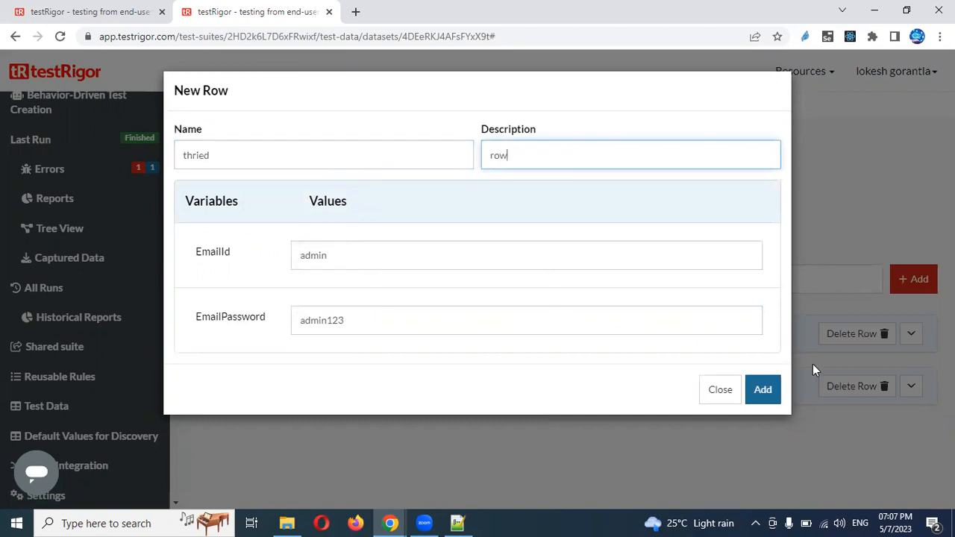
left_click(764, 389)
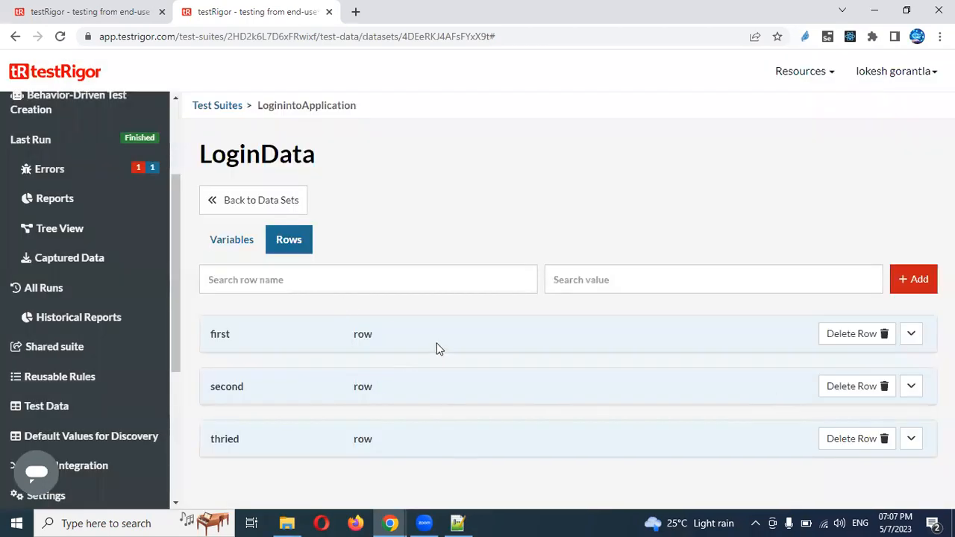
Return to the reloaded test cases list and open LoginOrgHrm for editing
left_click(240, 237)
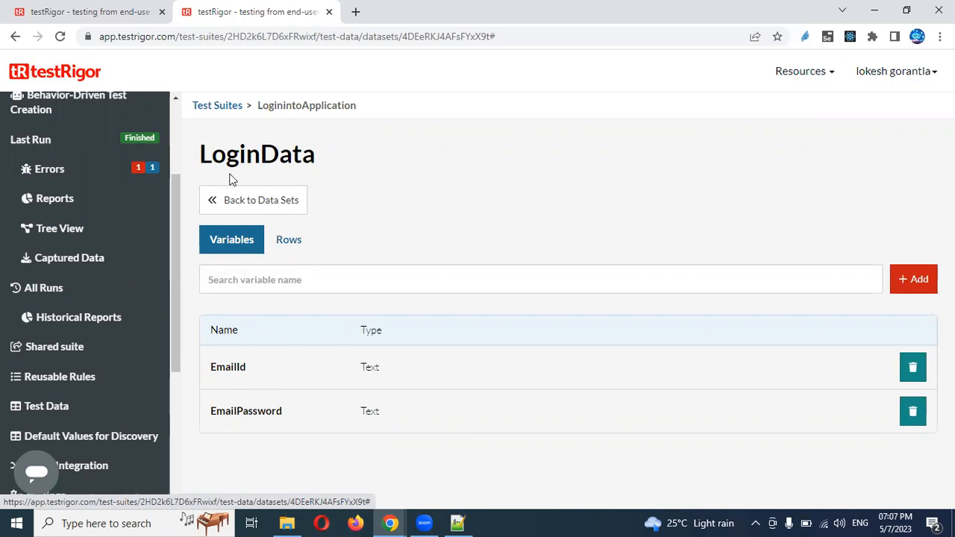
left_click(118, 22)
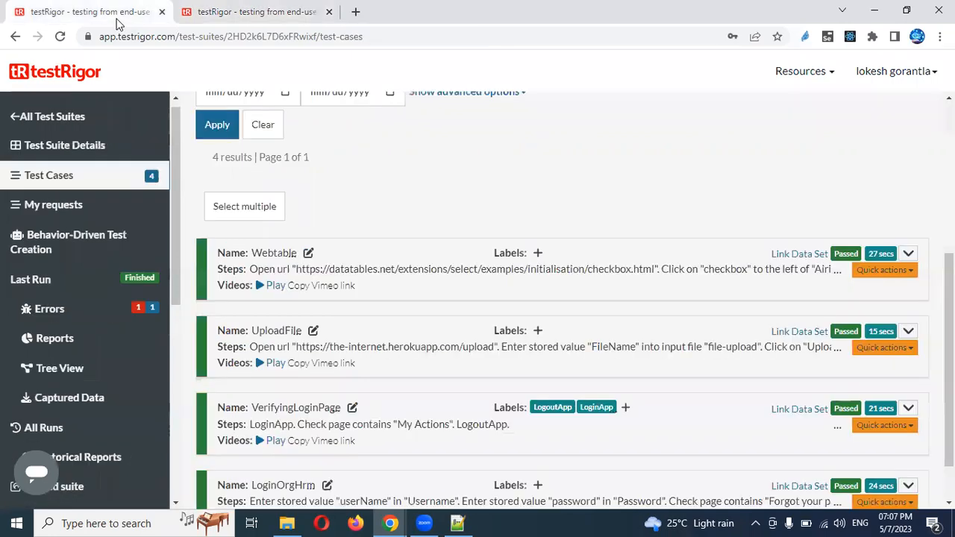
left_click(61, 37)
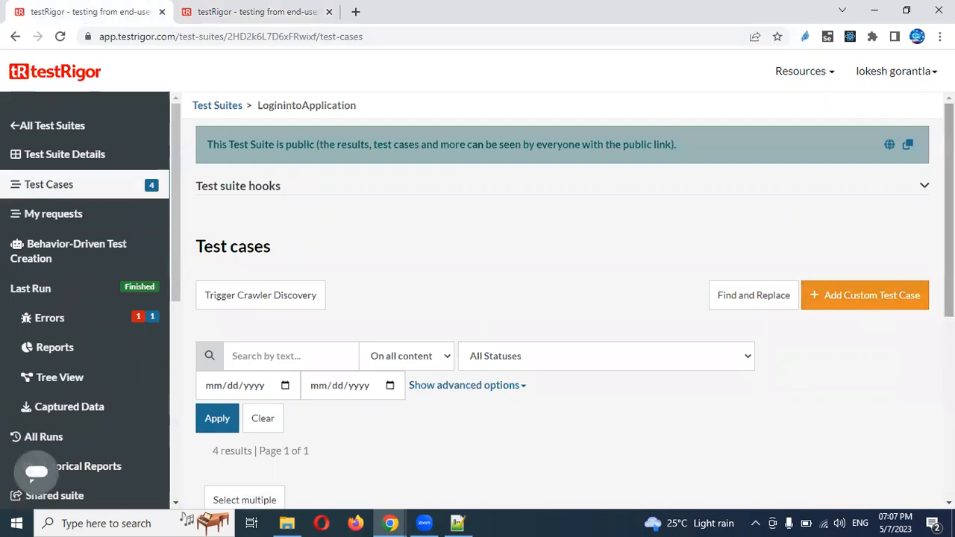
scroll(896, 477, "down", 5)
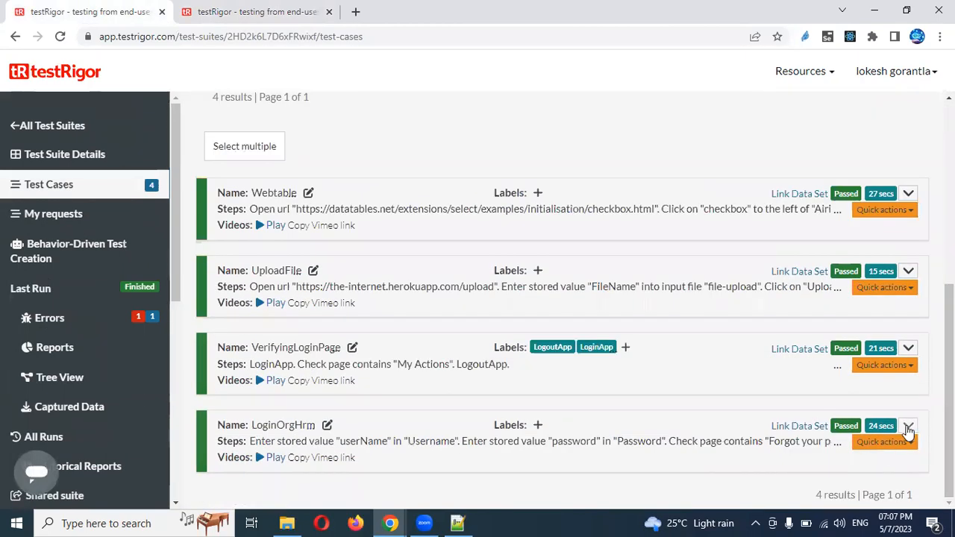
left_click(908, 427)
left_click(787, 491)
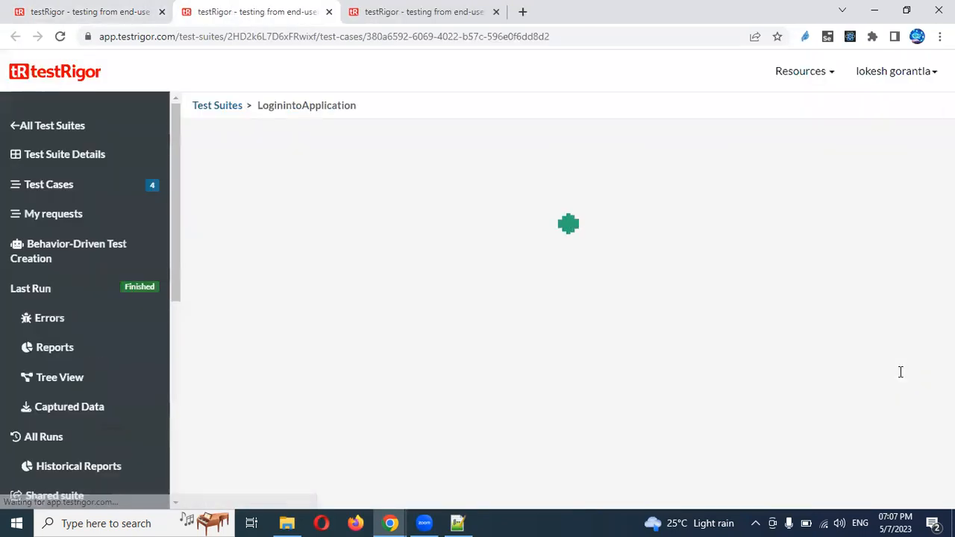
Copy LoginOrgHrm's first four login steps and close its editing tab
scroll(355, 313, "down", 1)
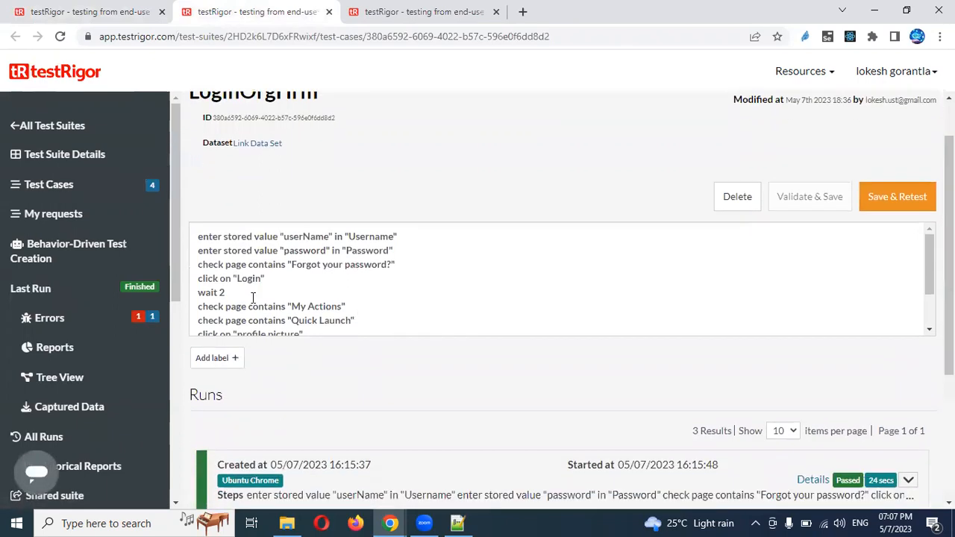
left_click_drag(198, 238, 280, 278)
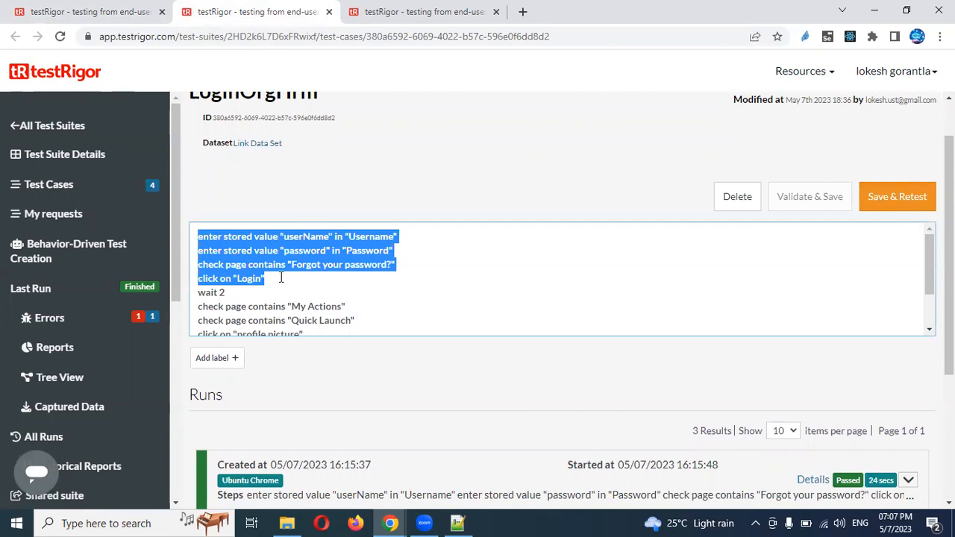
left_click(412, 13)
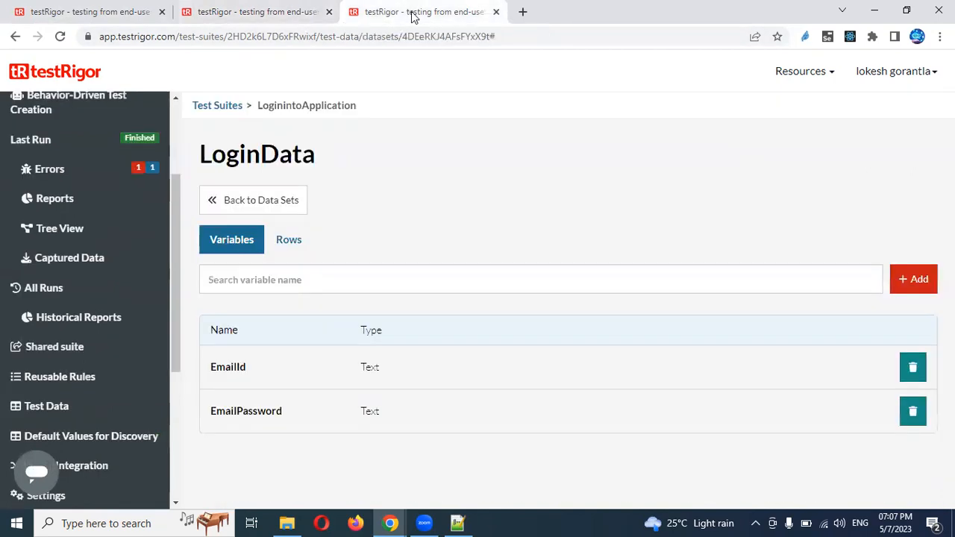
left_click(329, 12)
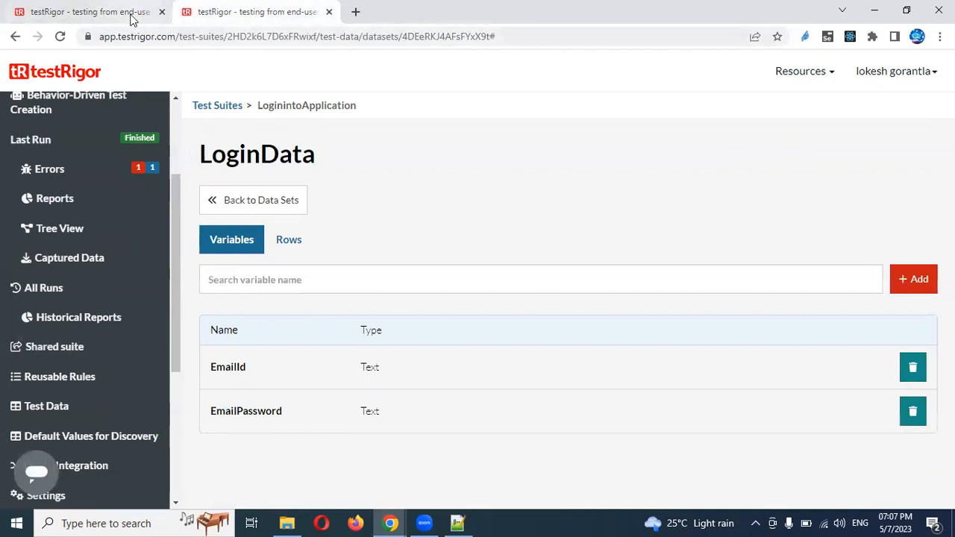
left_click(117, 15)
left_click_drag(949, 285, 950, 168)
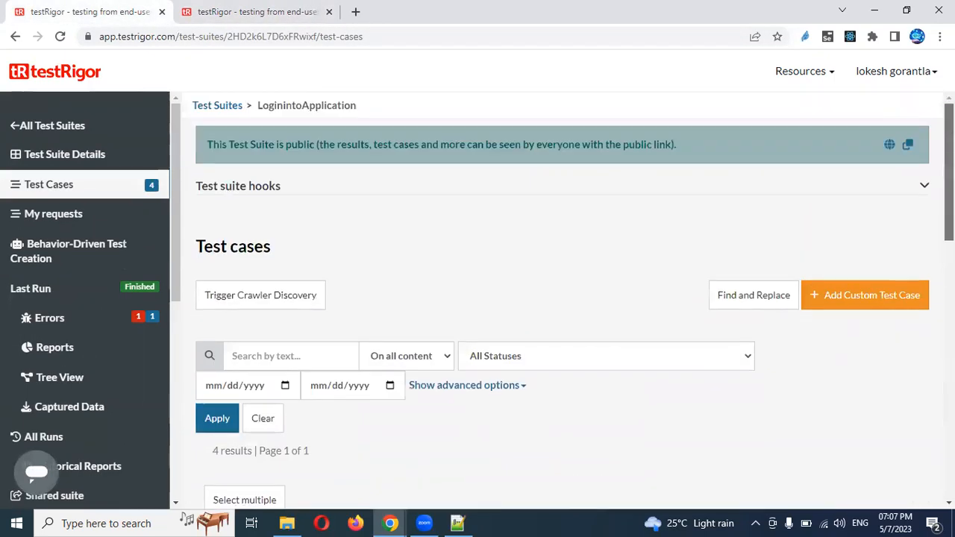
Create custom test case 'DataDriven' with the four pasted login steps and run it
left_click(855, 295)
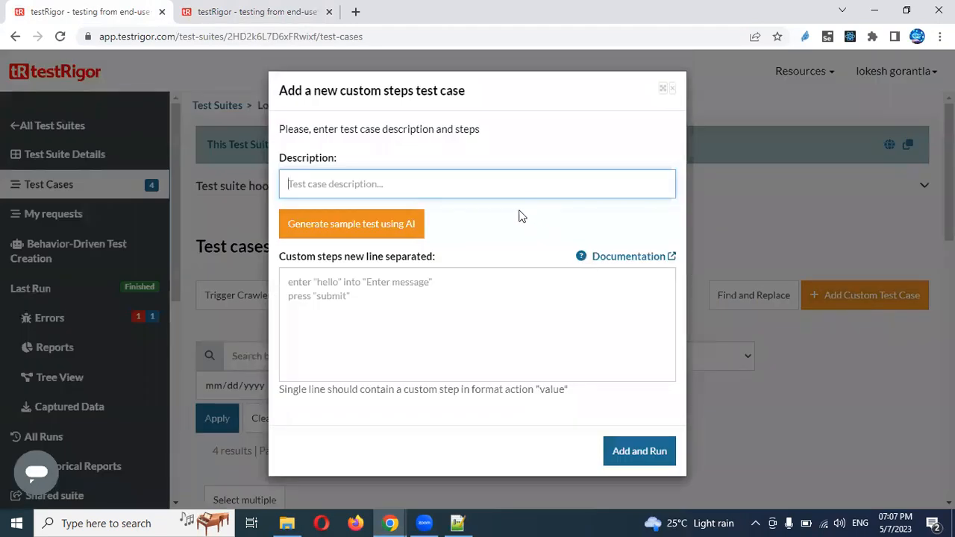
type("Data")
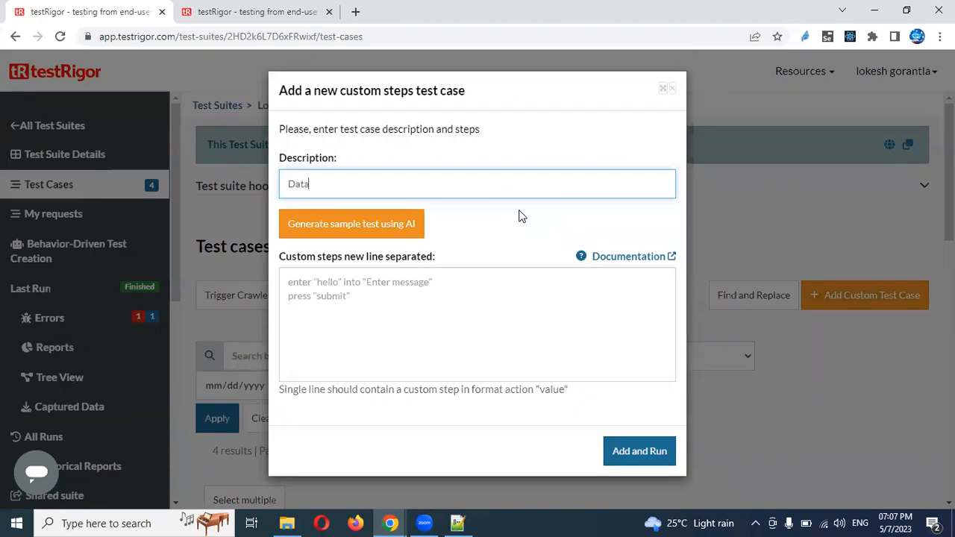
type("Driven")
left_click(428, 290)
key("ctrl+v")
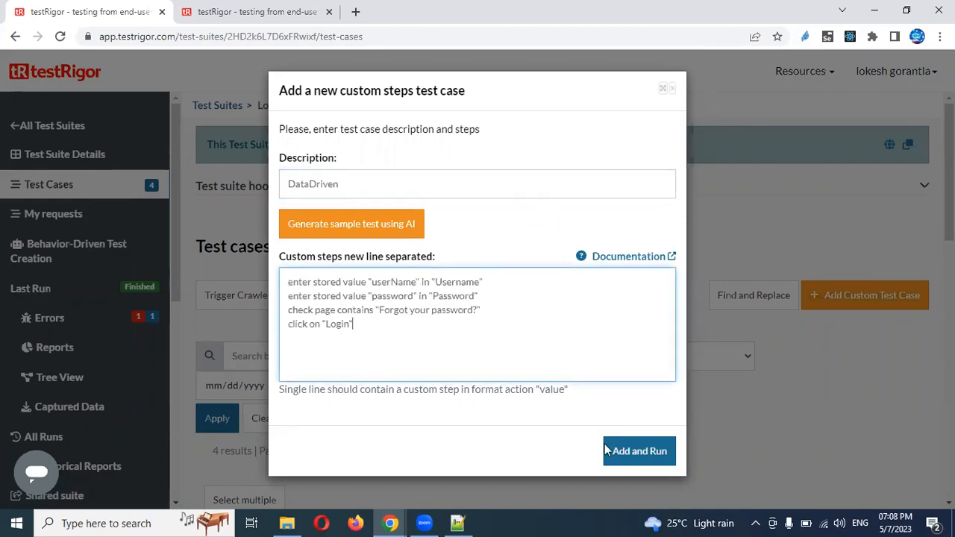
left_click(646, 455)
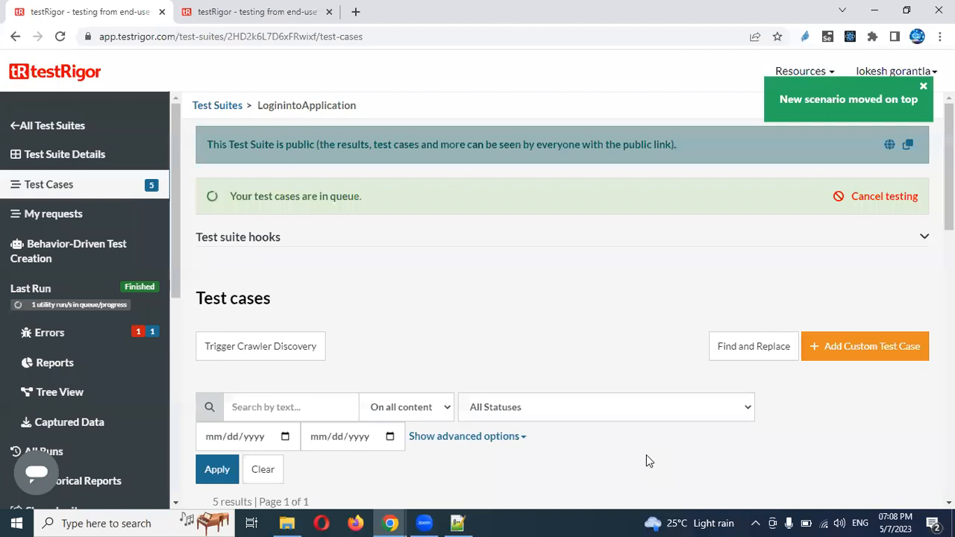
Cancel the DataDriven re-test and open the test case for editing
left_click_drag(949, 172, 950, 261)
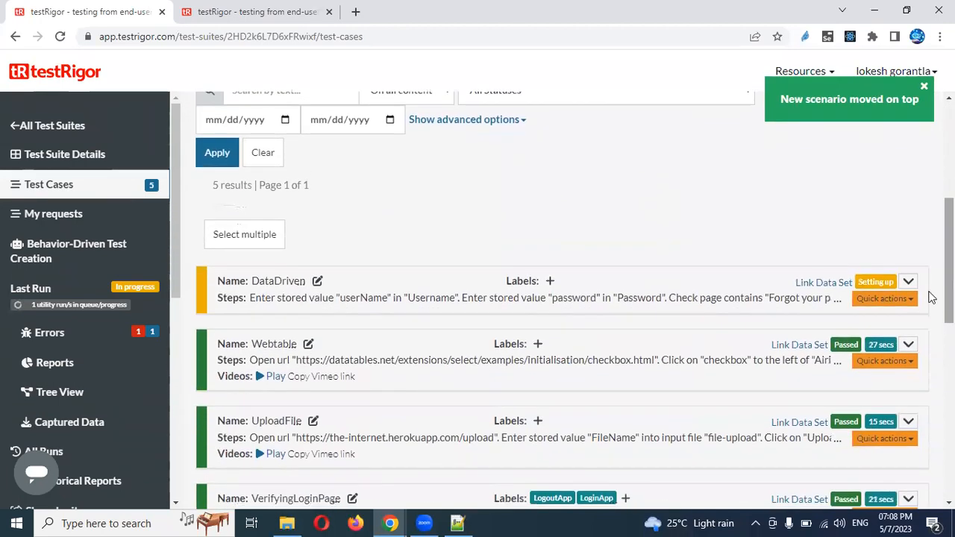
left_click(908, 282)
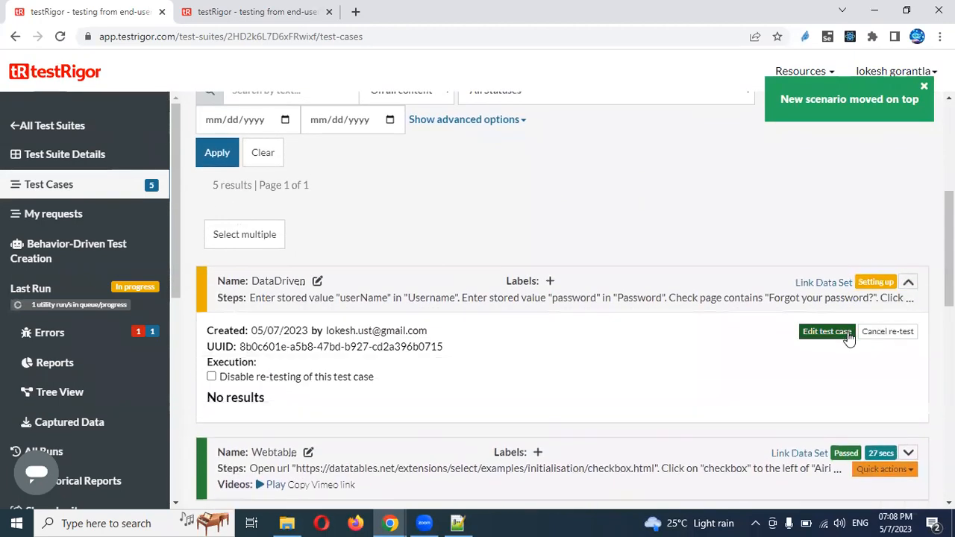
left_click(875, 332)
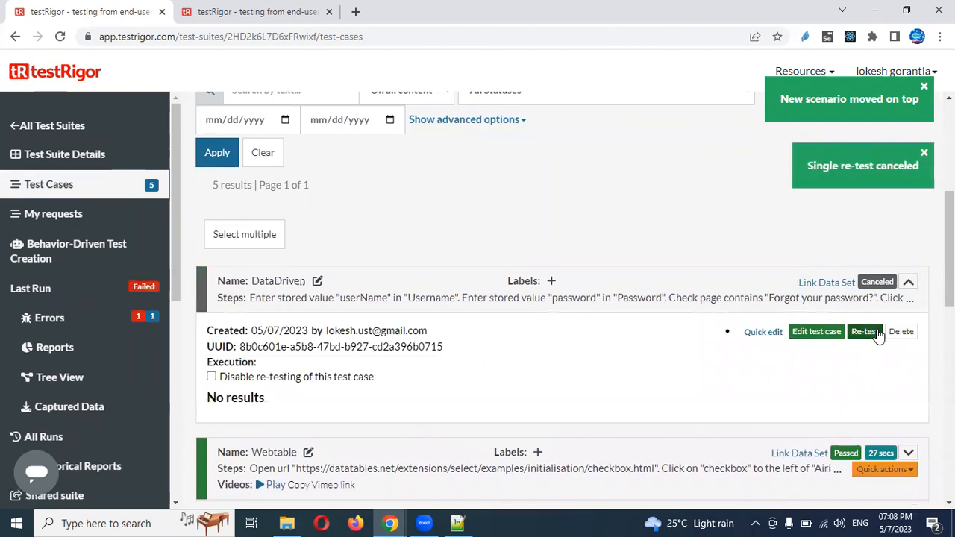
left_click(818, 333)
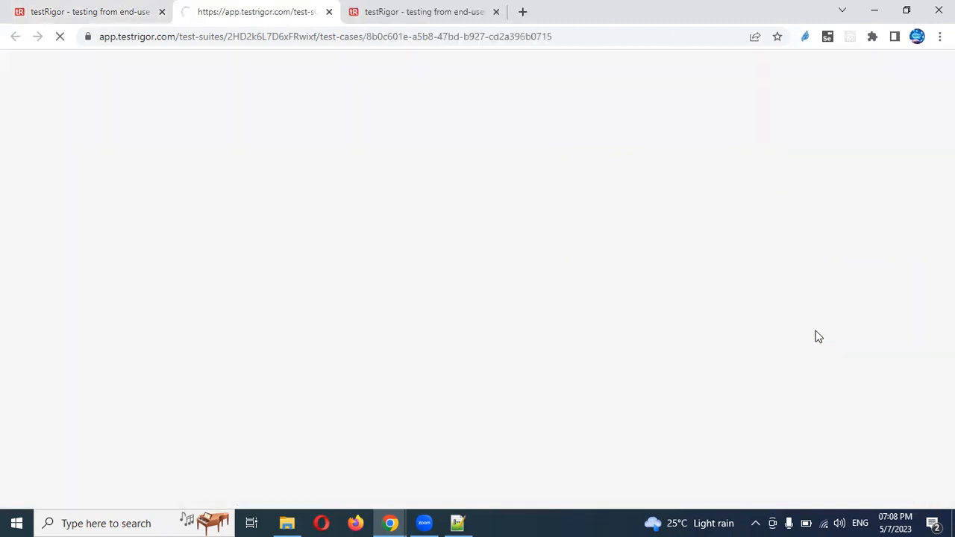
In step one, replace stored value userName with EmailId and change 'in' to 'into'
left_click(426, 11)
double_click(232, 366)
key("ctrl+c")
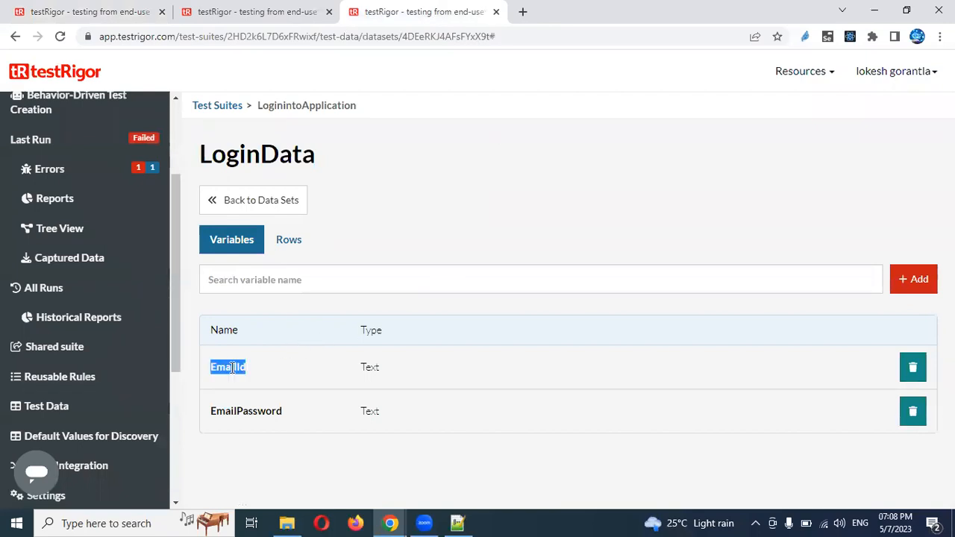
left_click(237, 9)
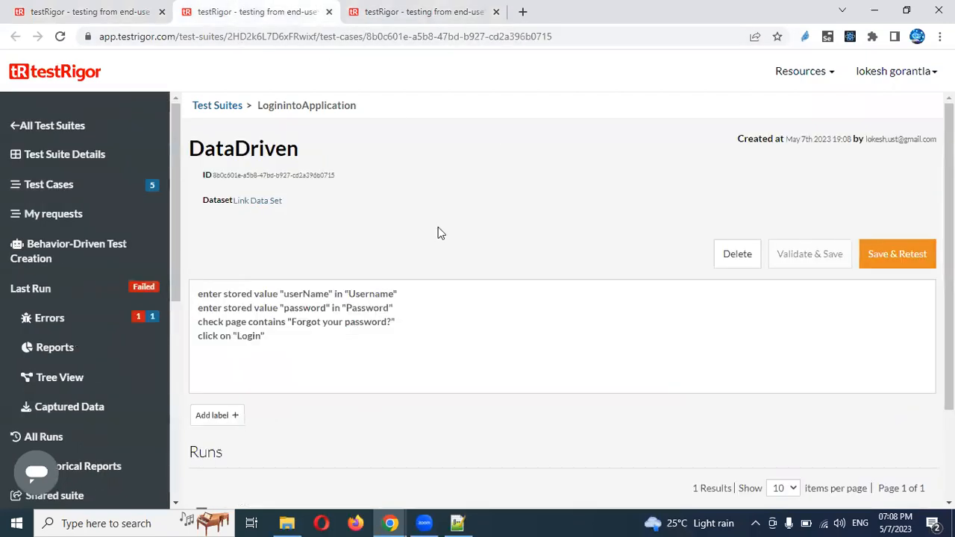
double_click(307, 295)
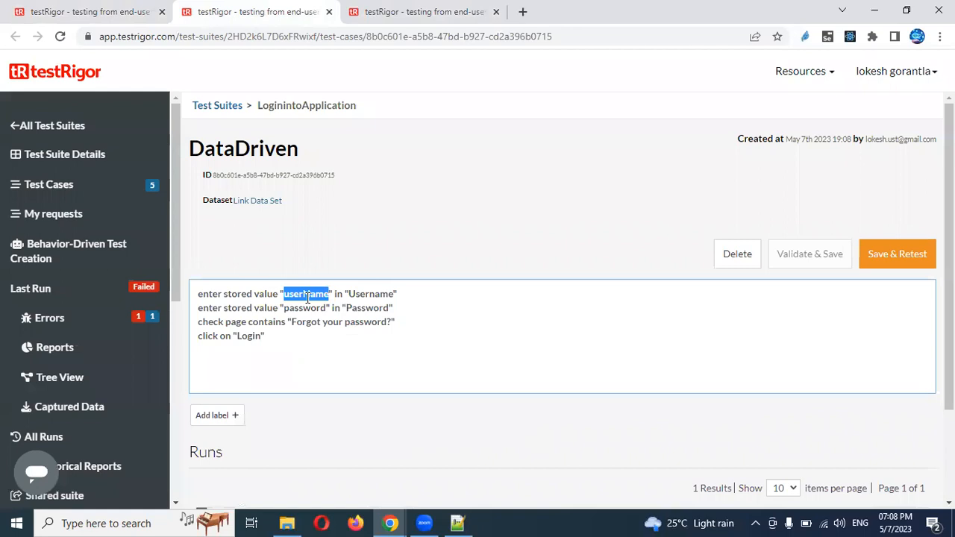
key("ctrl+v")
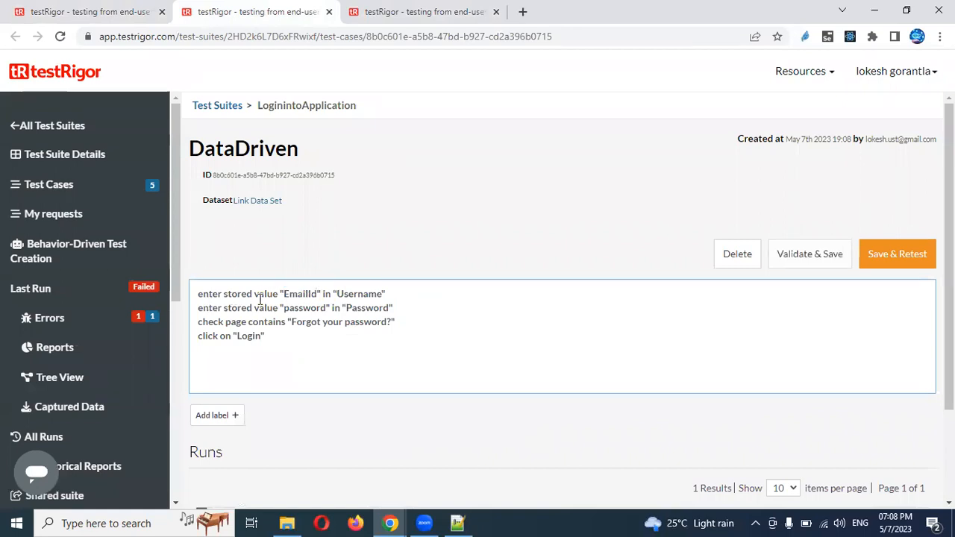
left_click(331, 297)
type("to")
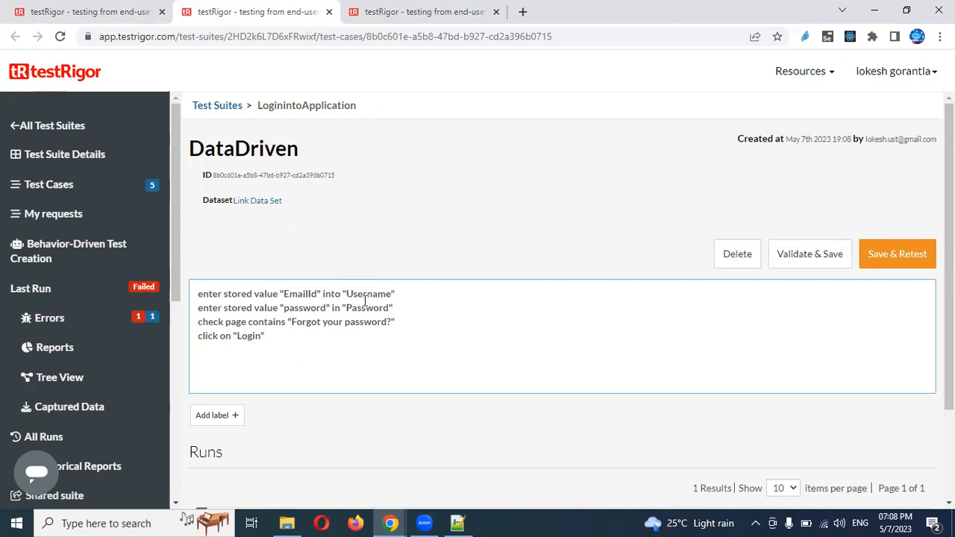
In step two, replace stored value password with EmailPassword and change 'in' to 'into'
left_click(438, 10)
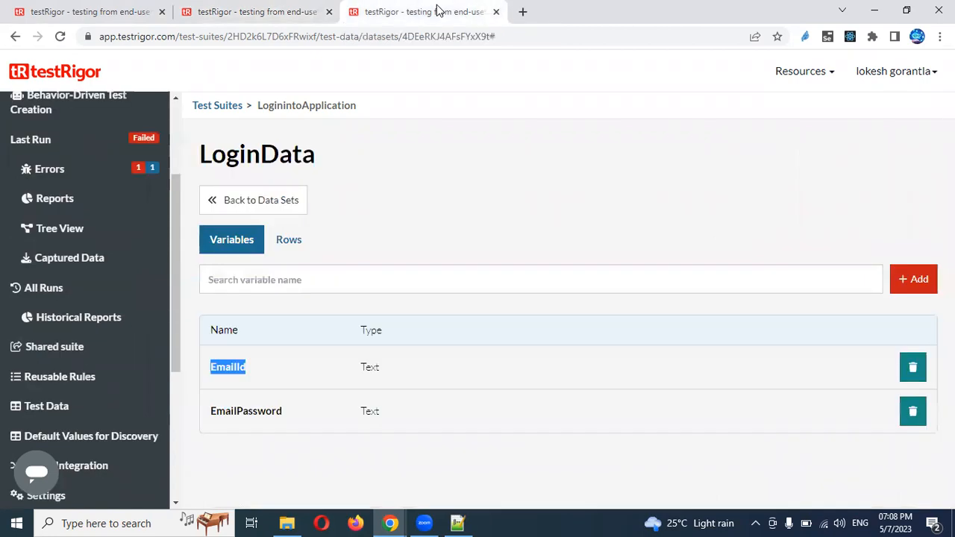
double_click(253, 405)
key("ctrl+c")
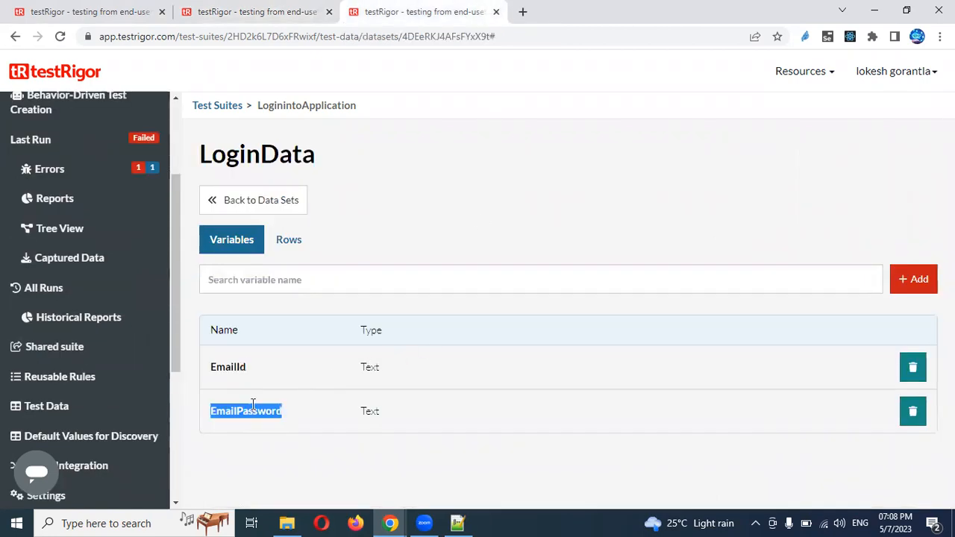
left_click(224, 11)
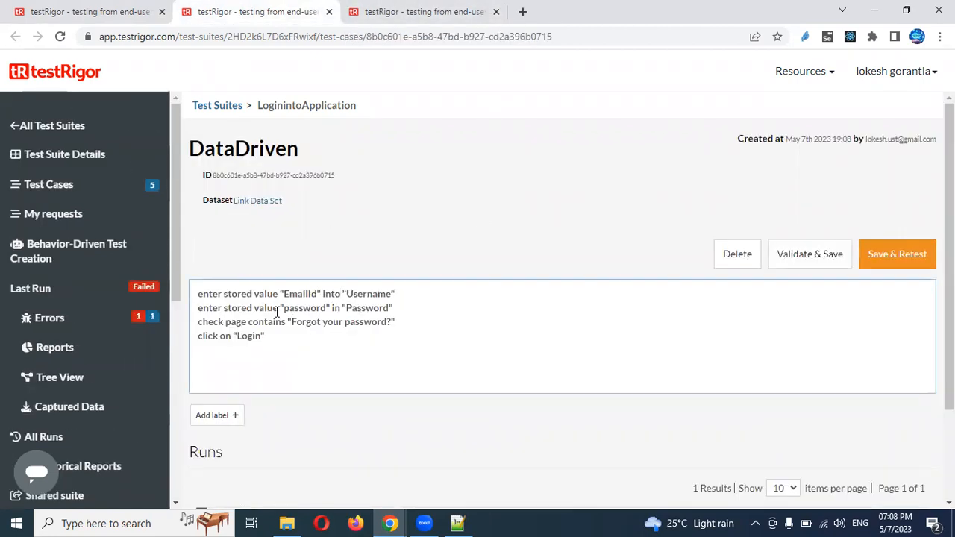
double_click(295, 307)
key("ctrl+v")
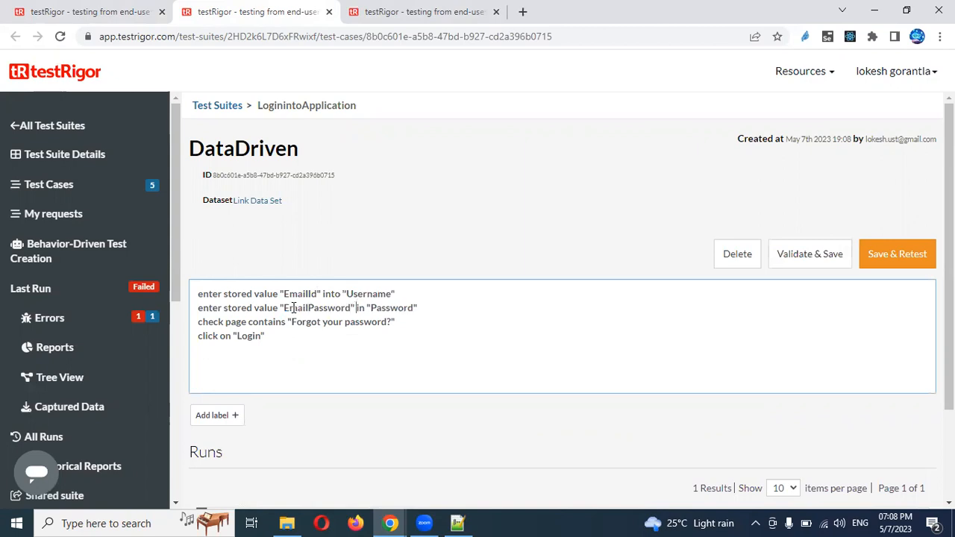
key("Right")
key("Right")
key("Right")
key("Right")
type("to")
Remove the 'Forgot your password?' check step, then undo to restore it
left_click_drag(198, 322, 405, 318)
key("BackSpace")
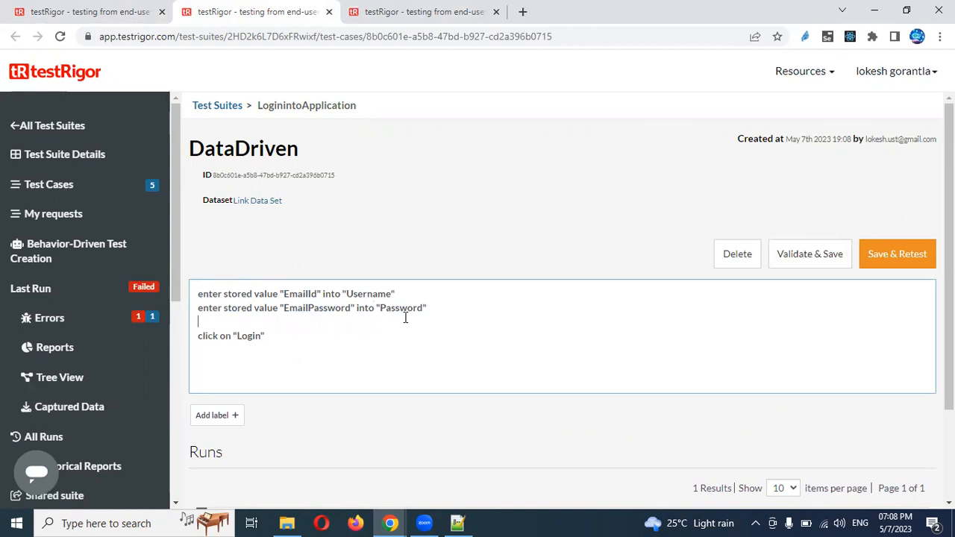
key("BackSpace")
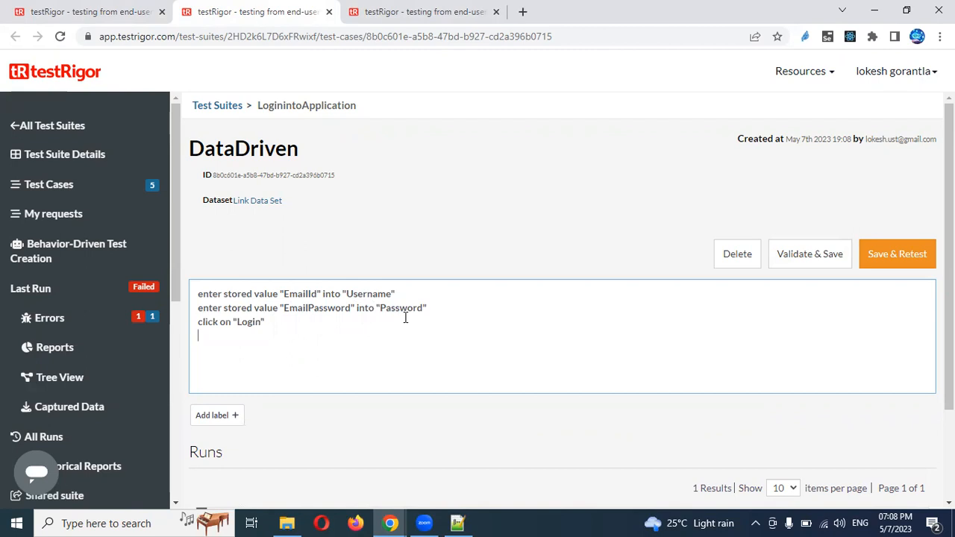
key("ctrl+z")
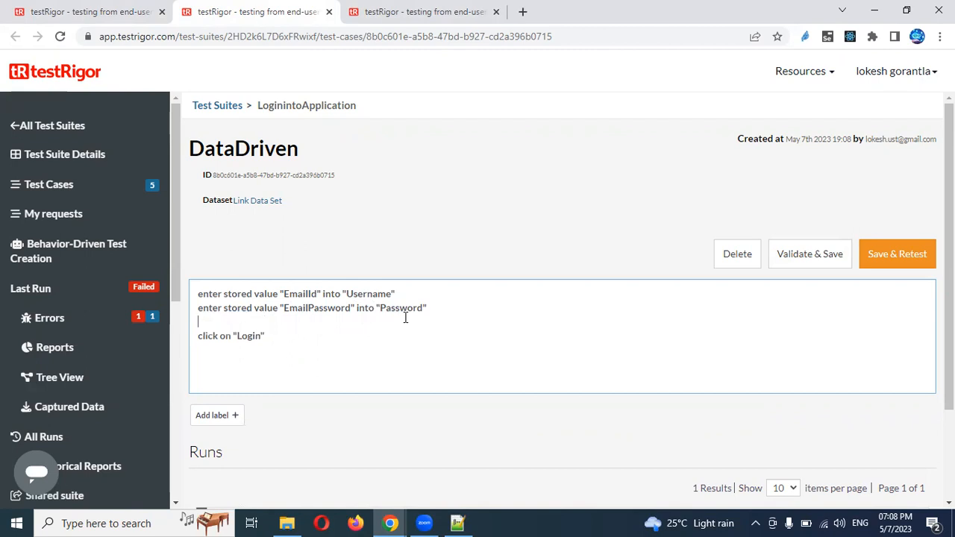
key("ctrl+z")
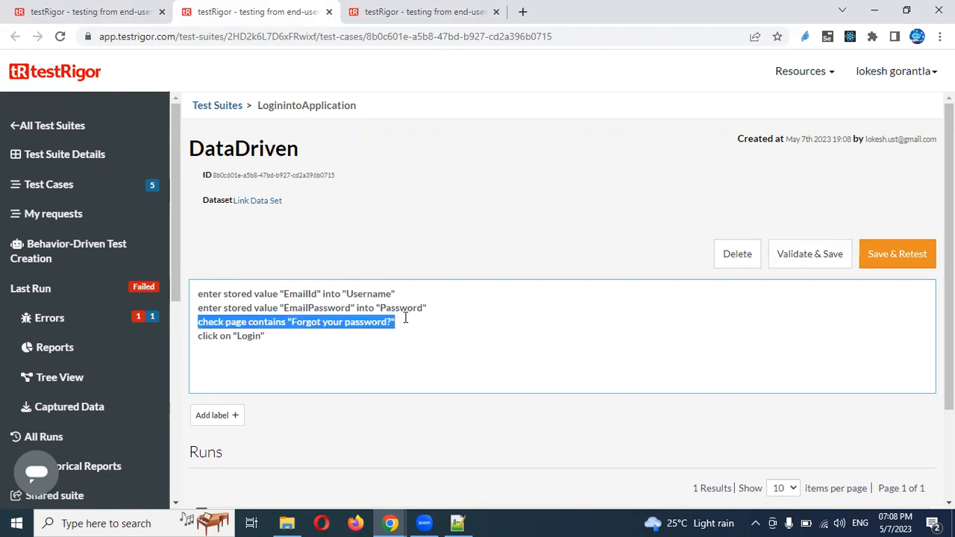
key("Right")
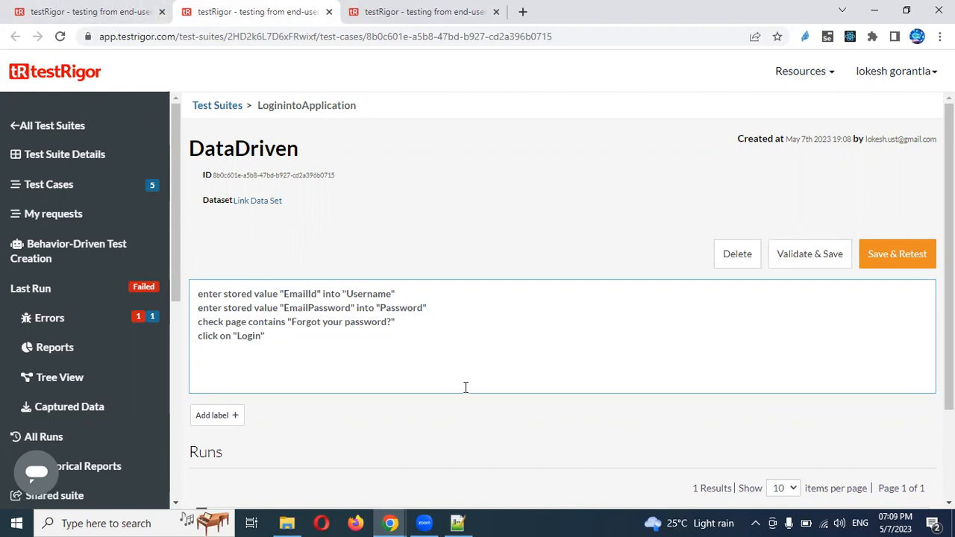
key("alt+Tab")
Log into OrangeHRM as admin with a wrong password and copy the 'Invalid credentials' error
type("adm")
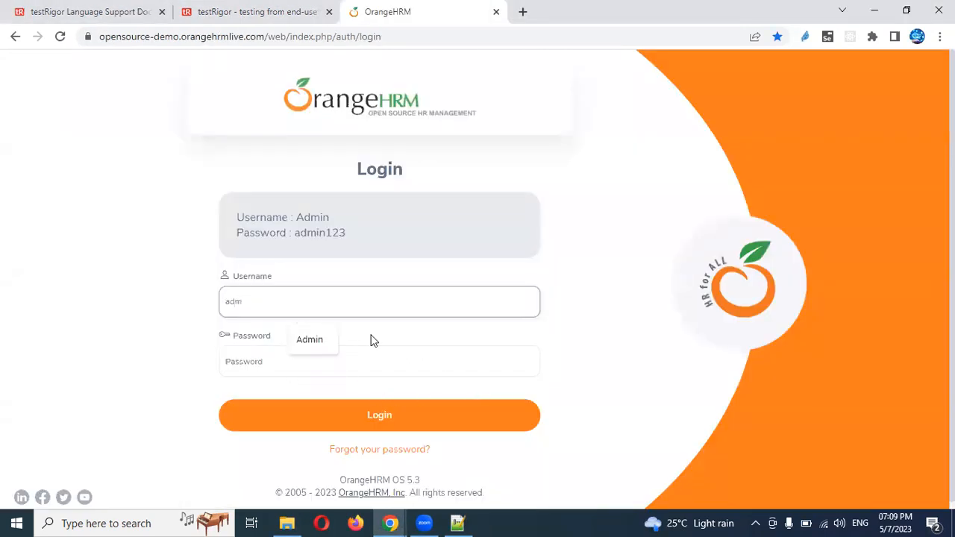
type("in")
key("Tab")
type("admin1")
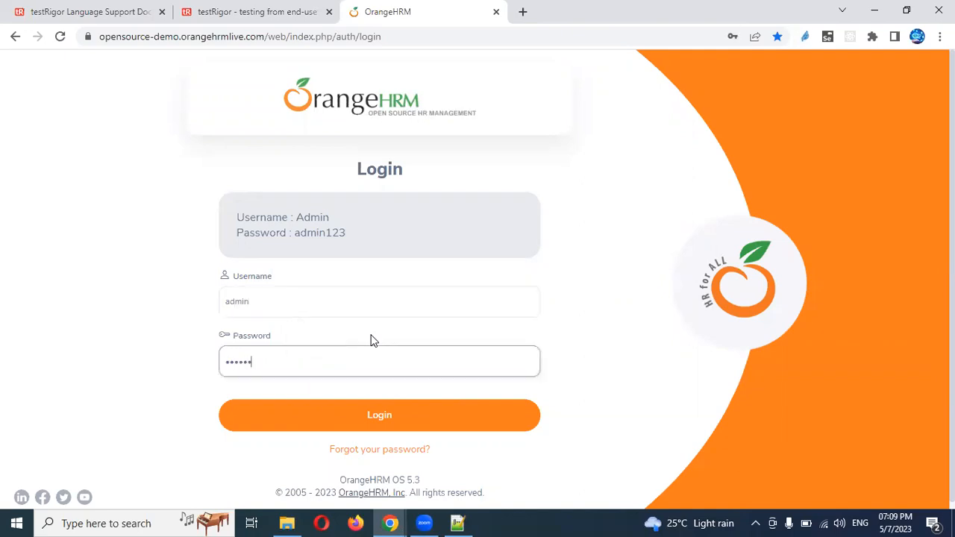
key("Return")
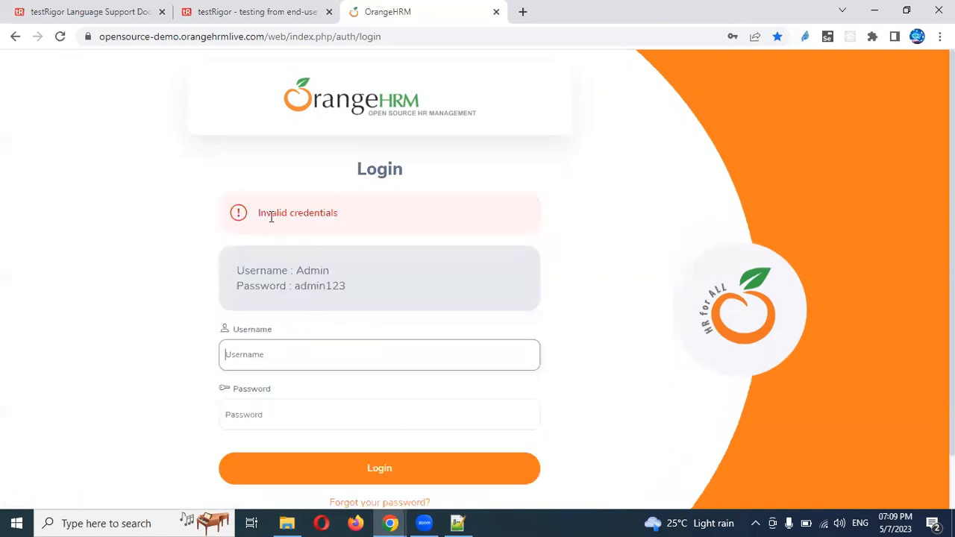
left_click_drag(259, 215, 379, 215)
key("ctrl+c")
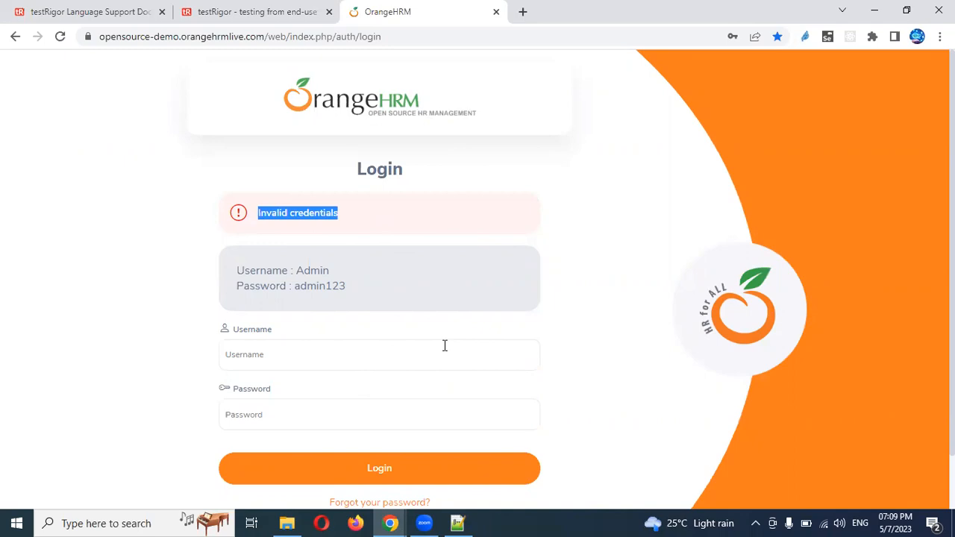
key("alt+Tab")
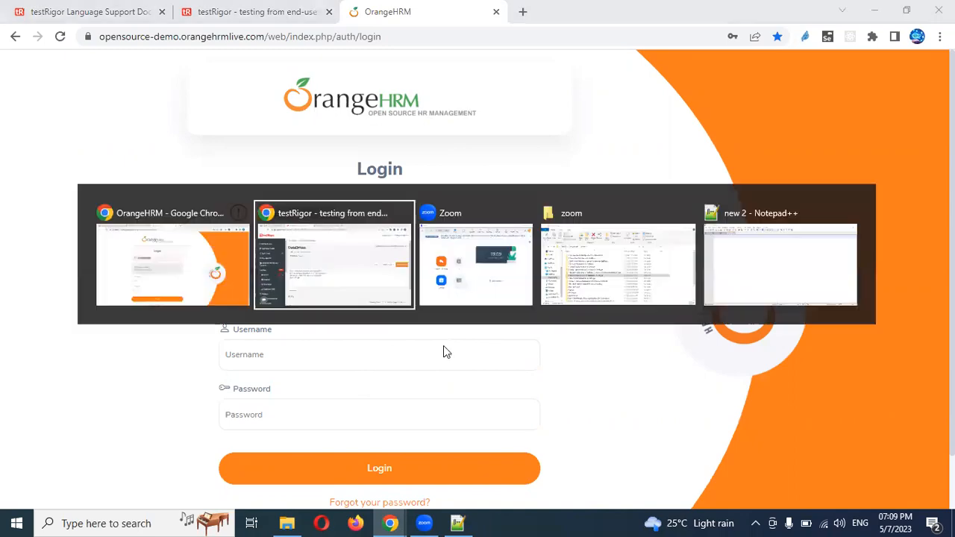
Add a step after the Login click: check that page contains "Forgot your password?"
key("ctrl+v")
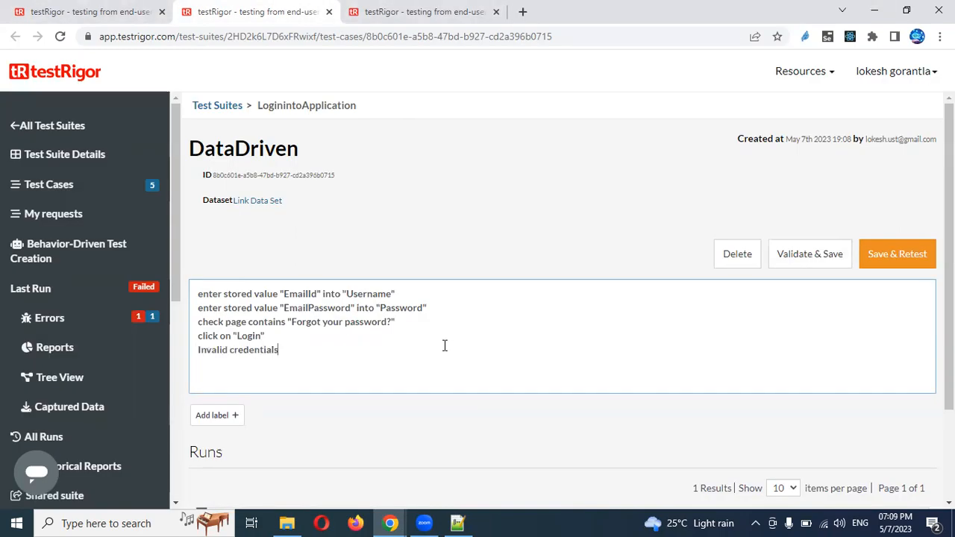
key("Left")
key("Left")
key("Left")
key("Left")
key("Left")
key("Left")
key("Left")
key("Left")
key("Left")
key("Left")
key("Left")
key("Left")
key("Left")
key("Left")
key("Left")
key("Left")
key("End")
key("Return")
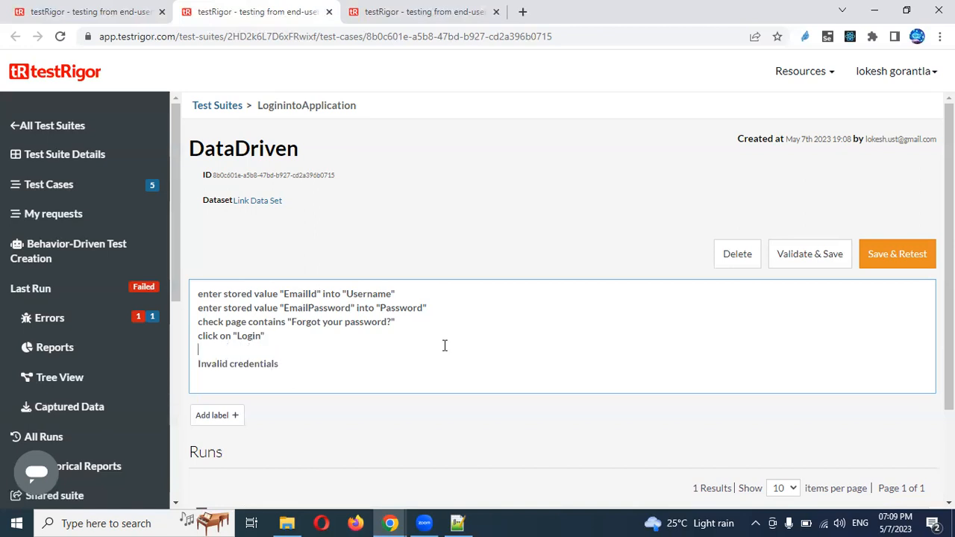
type("check that page contains")
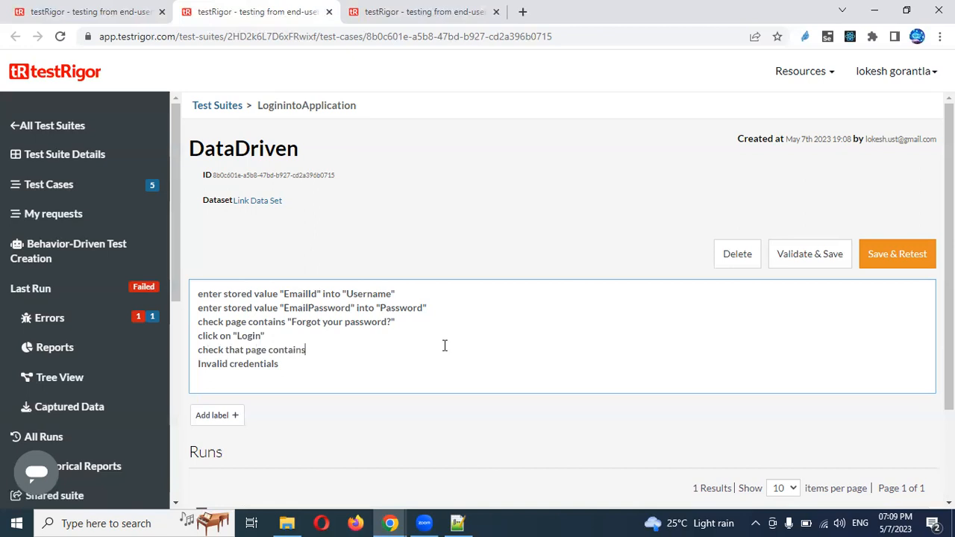
type(" \"")
left_click_drag(292, 322, 392, 322)
key("ctrl+c")
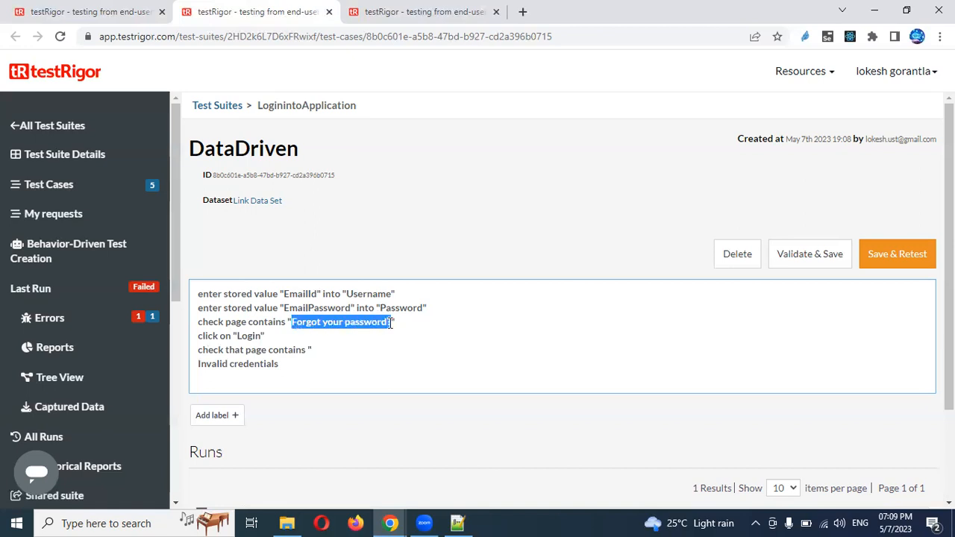
left_click(332, 348)
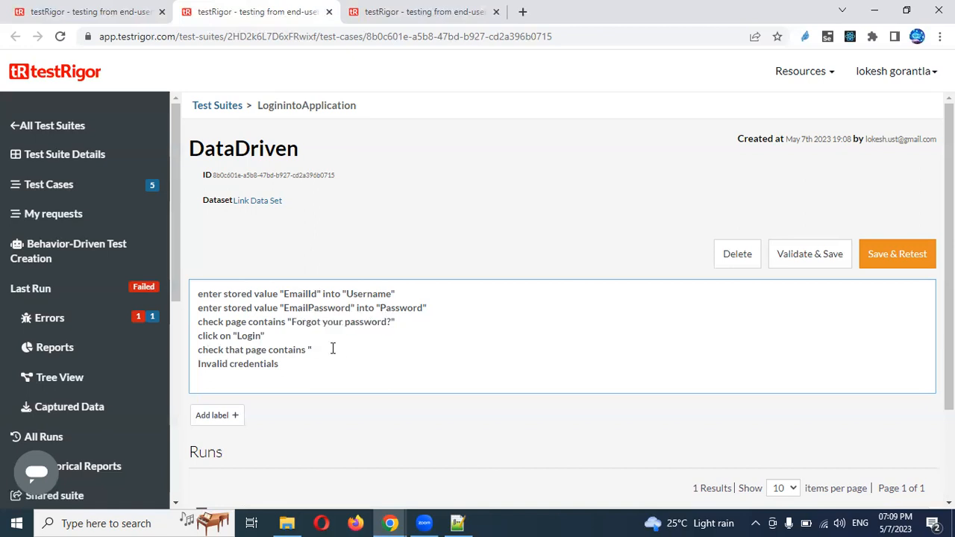
key("ctrl+v")
Make that check conditional on the page containing "Invalid credentials" and delete the old check
type("\"")
type(" if")
type("page contao")
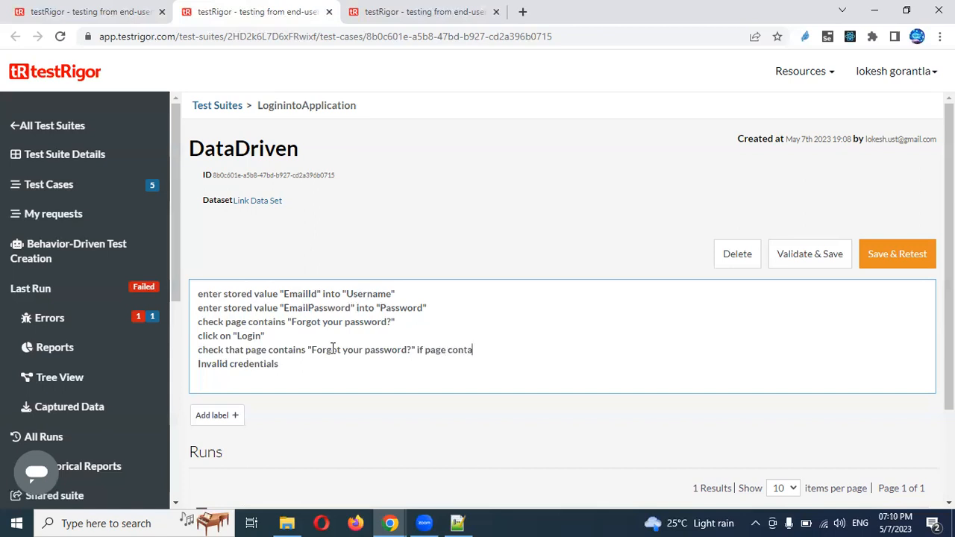
key("BackSpace")
type("ins")
key("Delete")
type("\"")
key("Right")
key("Right")
key("Right")
key("Right")
key("Right")
key("Right")
key("Right")
key("Right")
key("Right")
key("Right")
key("Right")
key("Right")
key("Right")
key("Right")
key("Right")
key("Right")
key("Right")
key("Right")
key("Right")
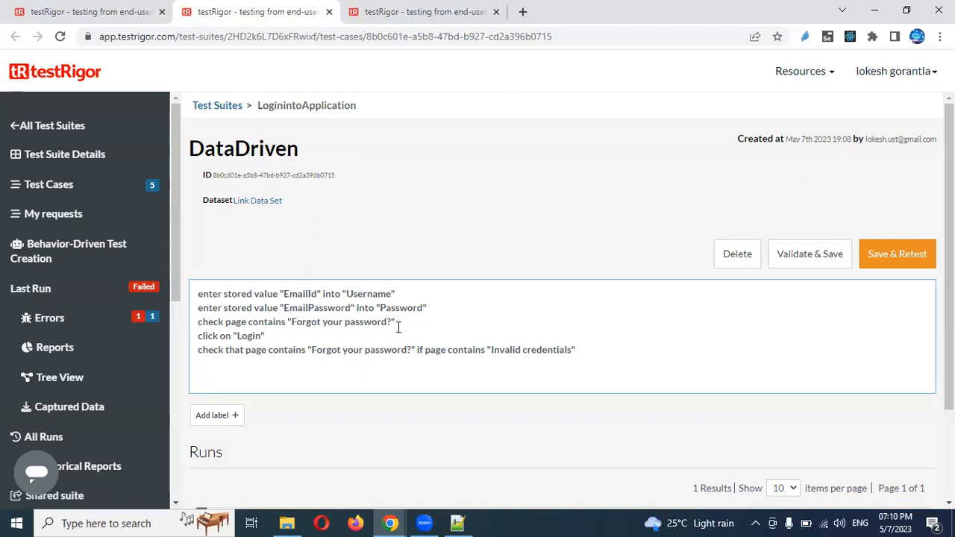
left_click_drag(396, 321, 192, 322)
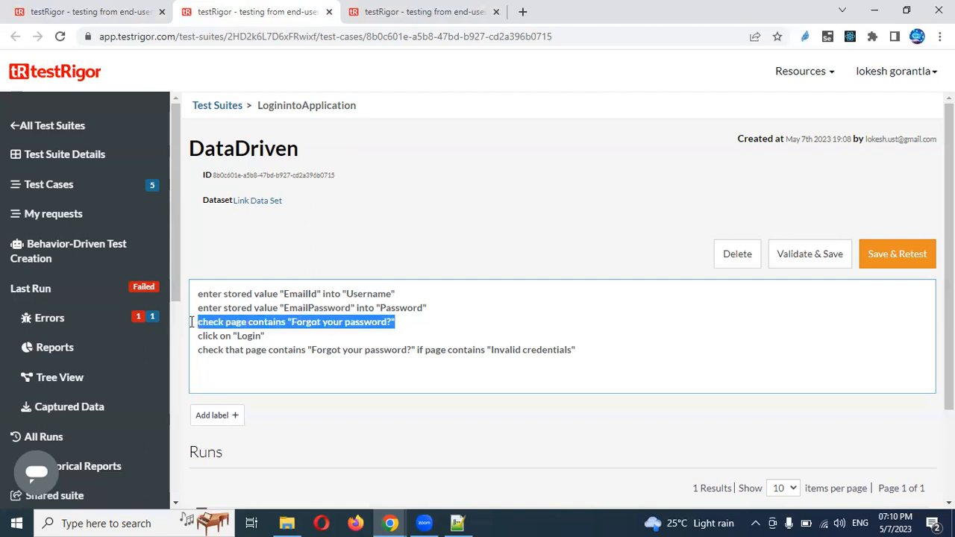
key("BackSpace")
key("BackSpace")
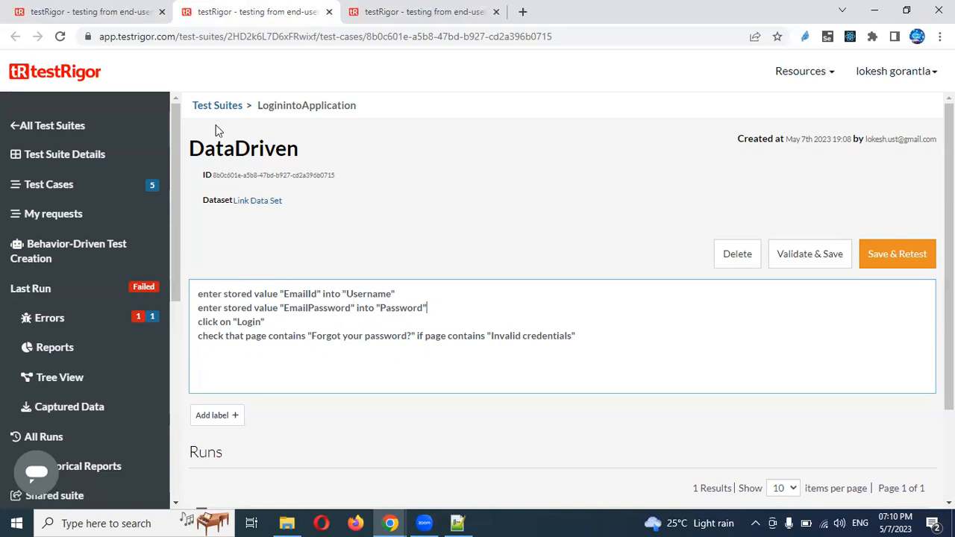
Link the LoginData dataset to the DataDriven test case through the Dataset Link dialog
left_click(426, 18)
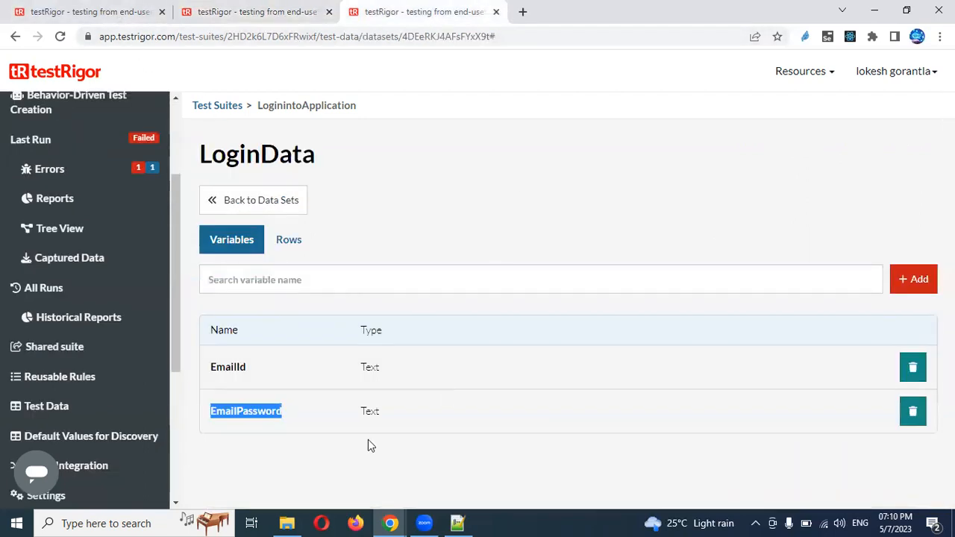
left_click(269, 19)
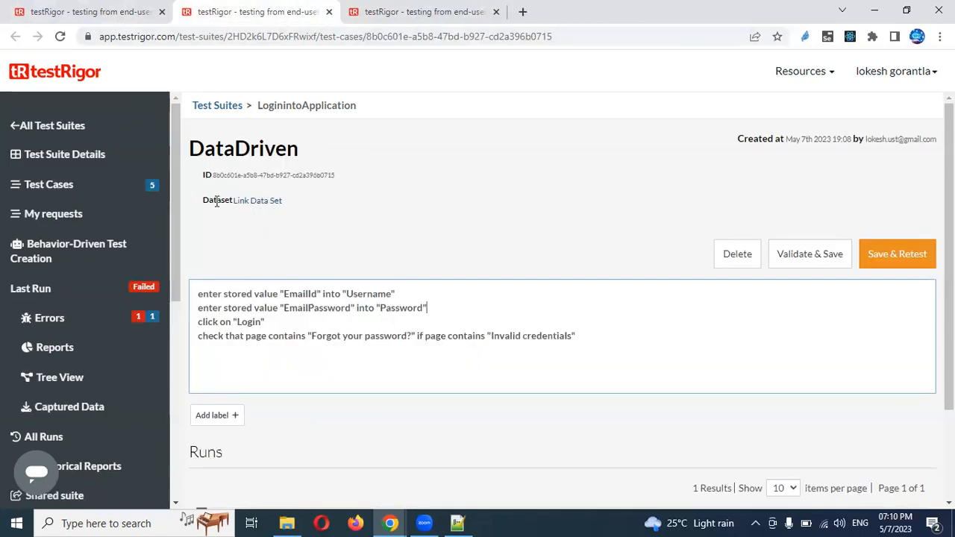
left_click(249, 205)
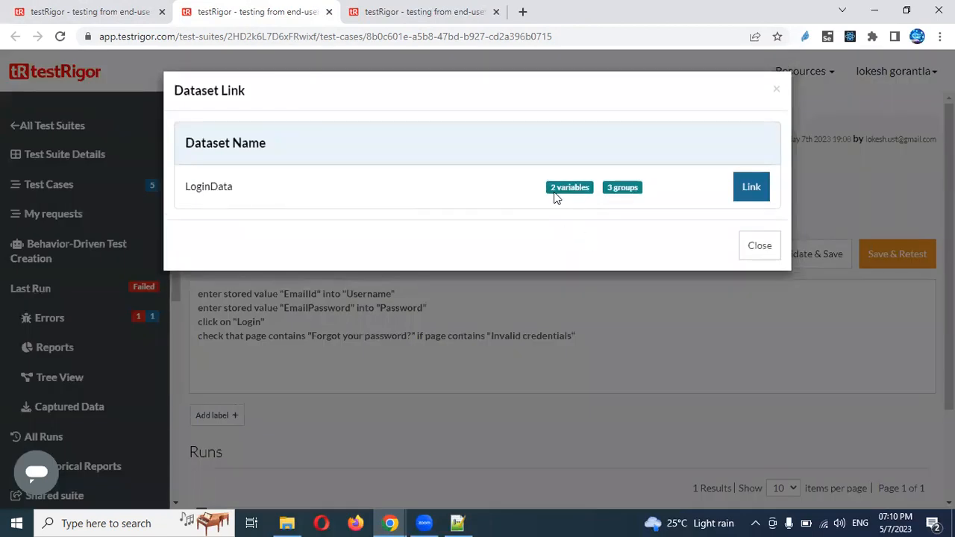
left_click(752, 193)
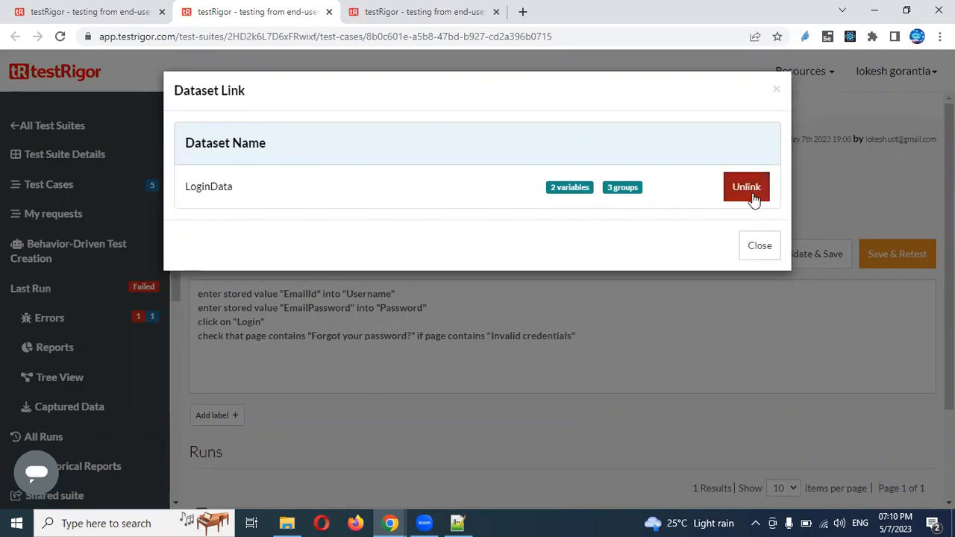
left_click(760, 250)
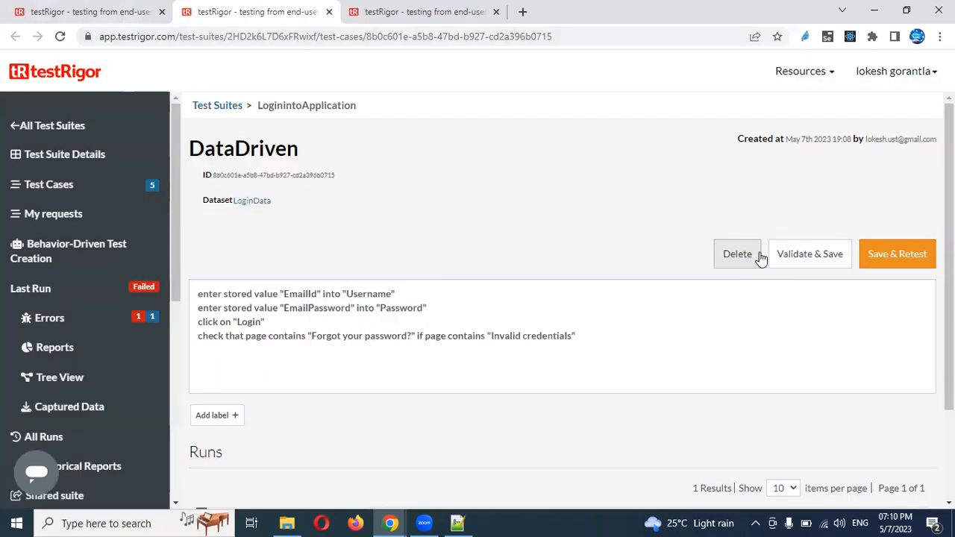
Save and retest DataDriven, expand the new run, and check the LoginData rows
left_click(898, 258)
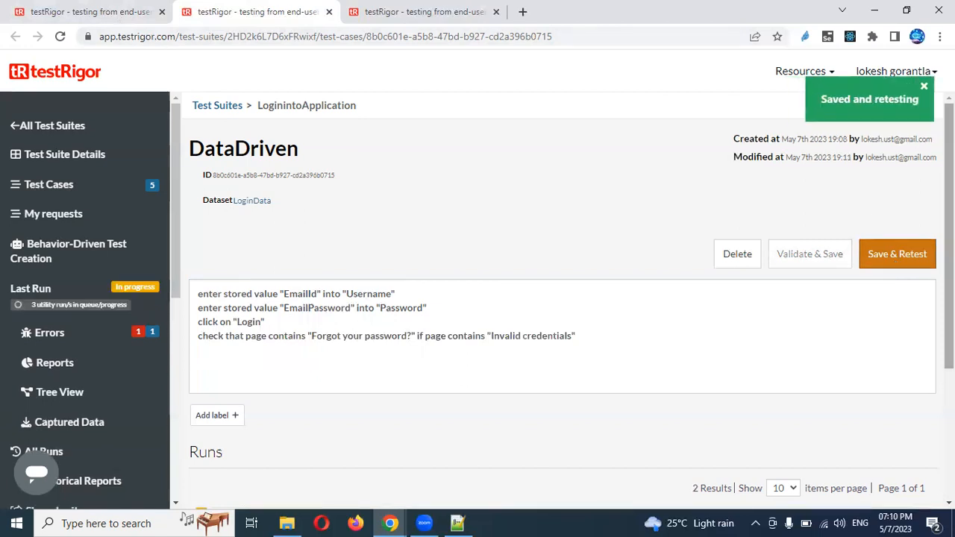
scroll(915, 343, "down", 3)
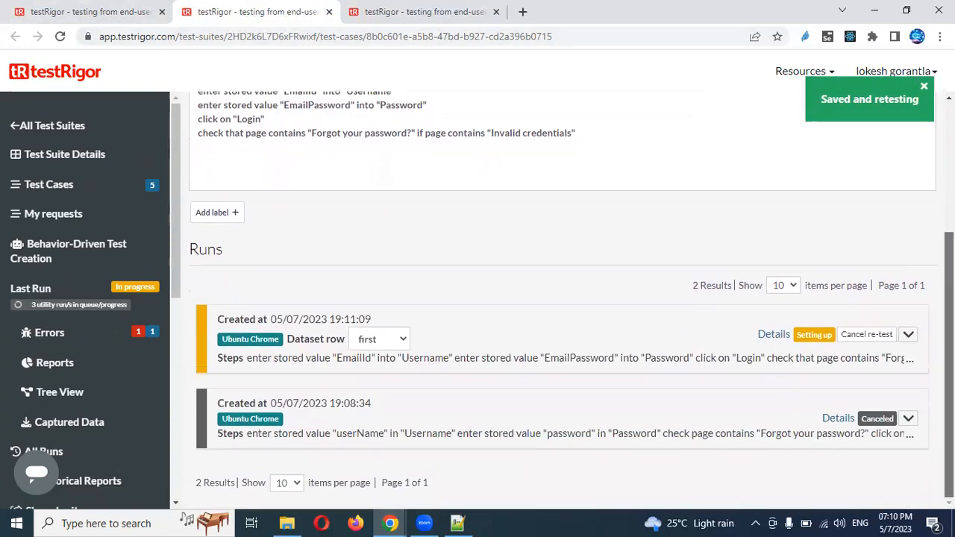
left_click(909, 338)
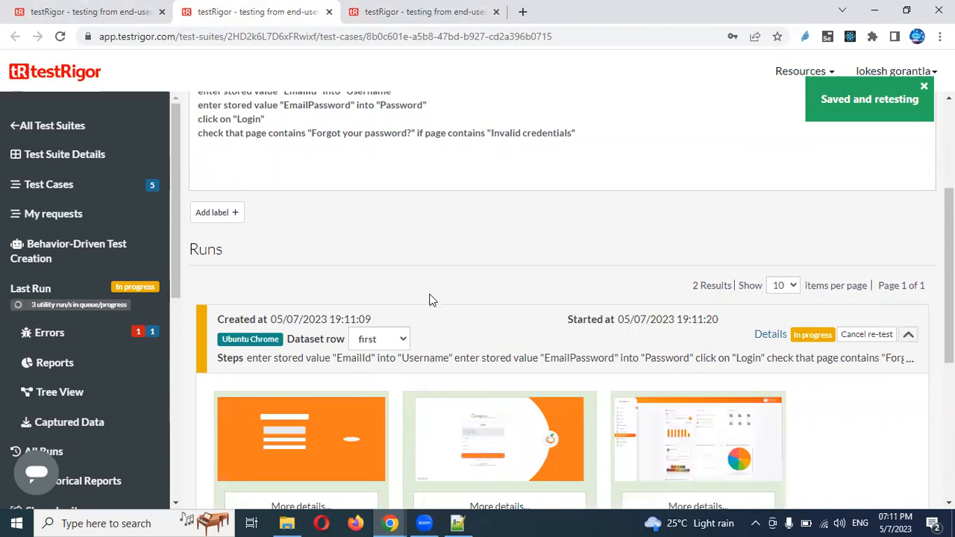
left_click(403, 9)
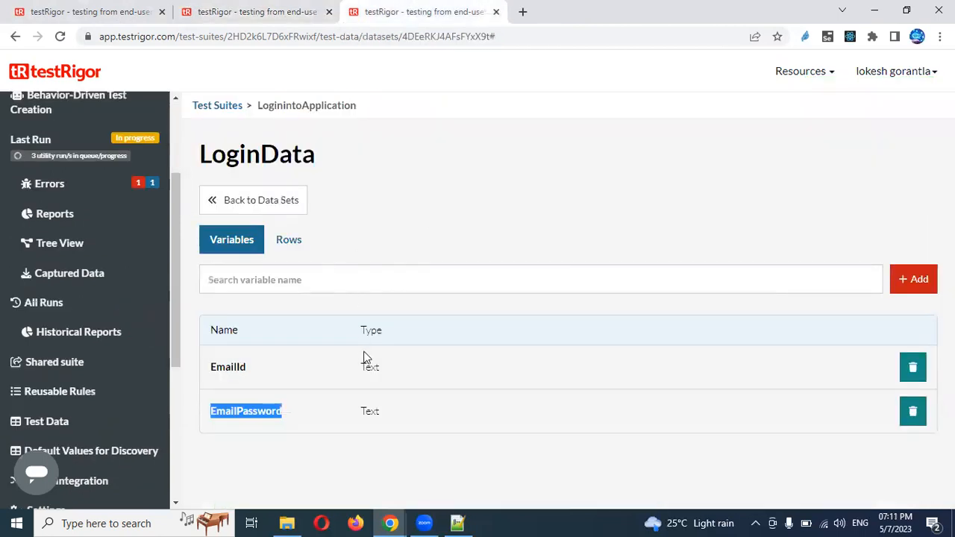
left_click(298, 254)
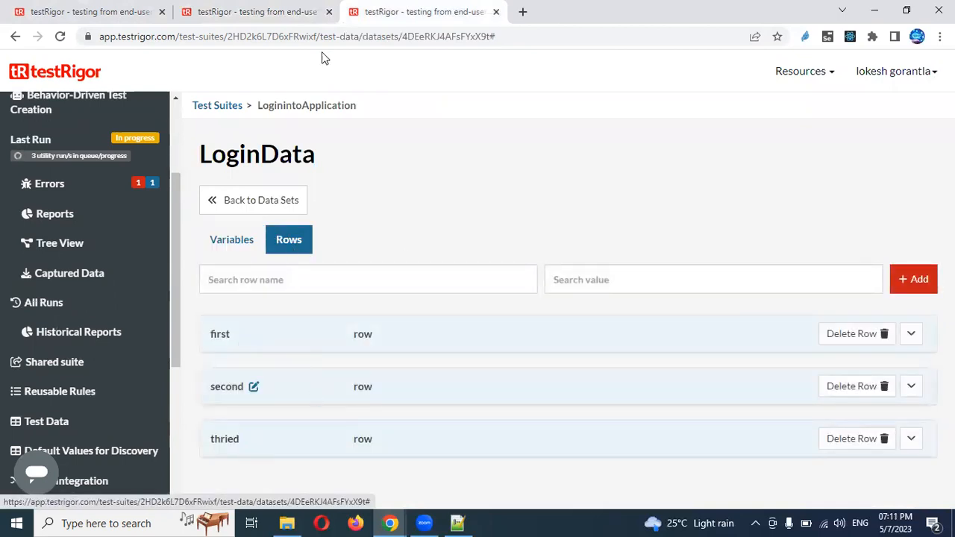
left_click(269, 13)
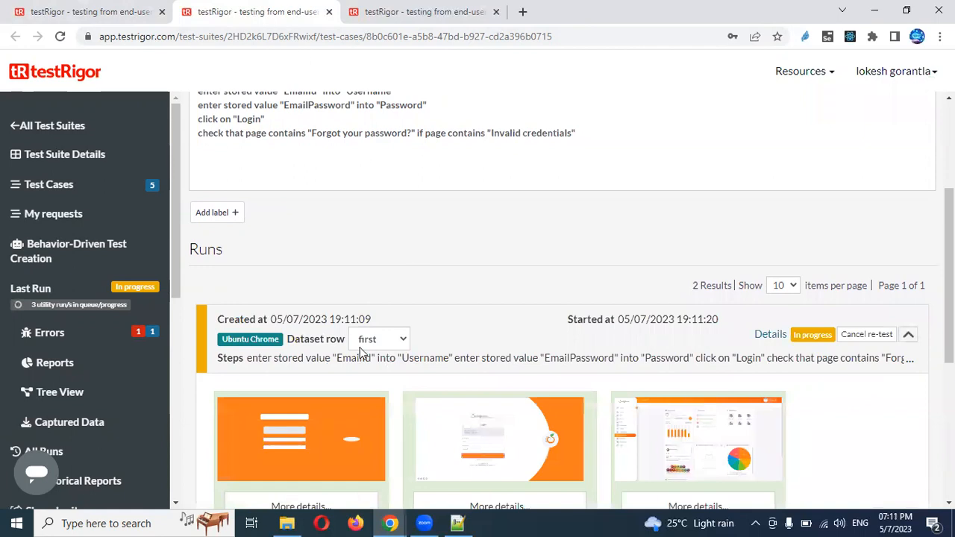
Try to view the in-progress run's results for dataset row second
left_click(402, 345)
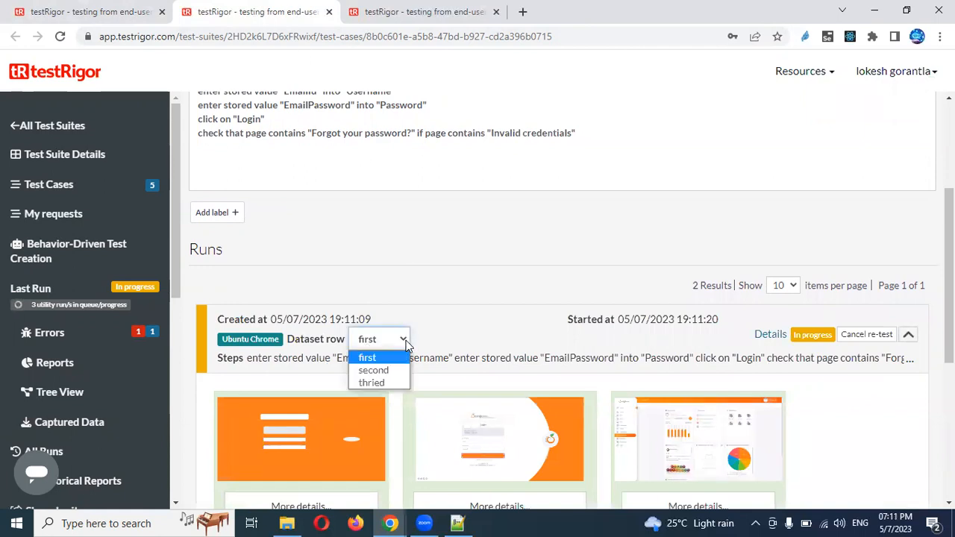
left_click(398, 372)
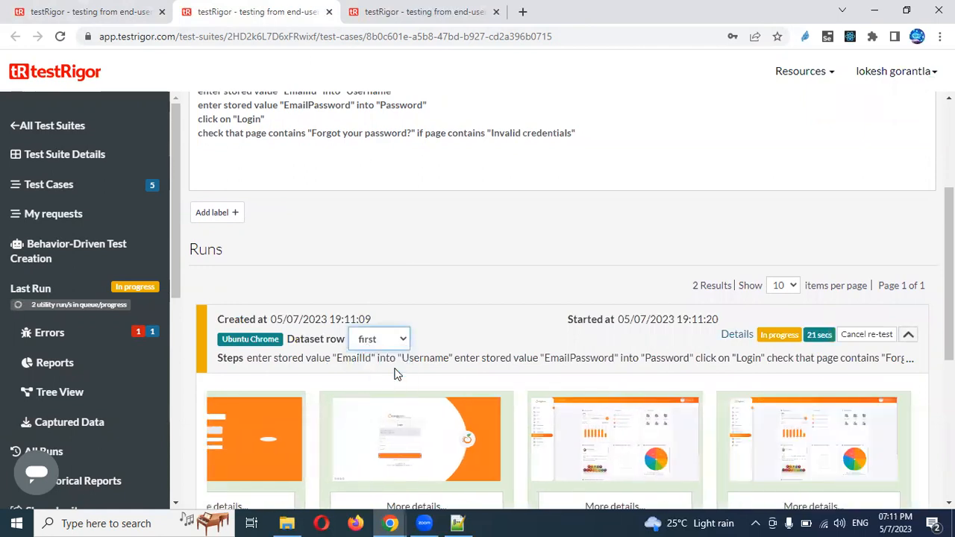
left_click(401, 340)
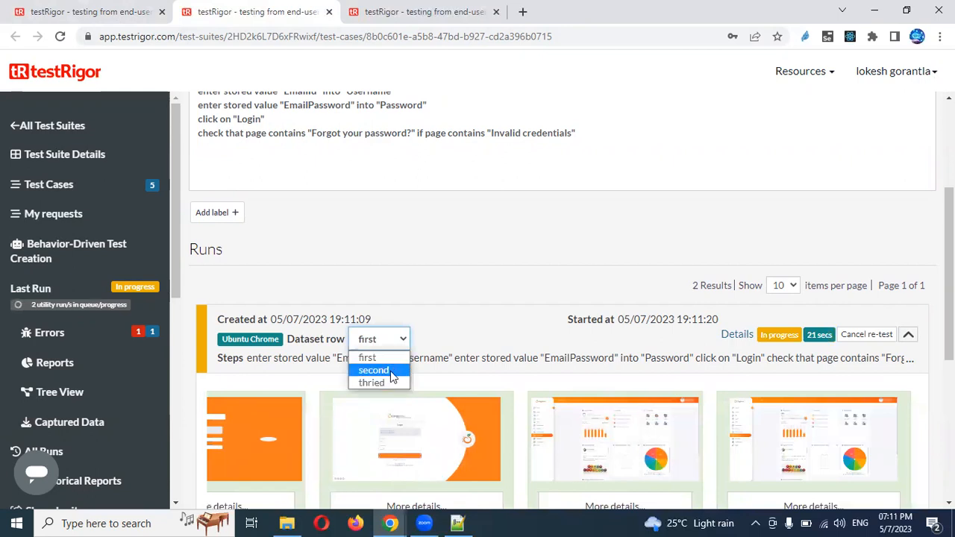
left_click(390, 371)
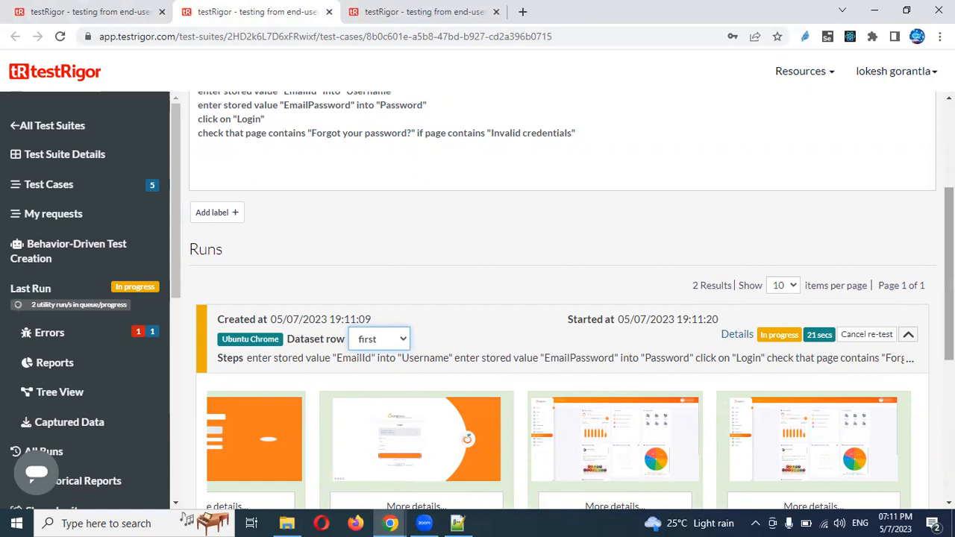
scroll(571, 301, "down", 2)
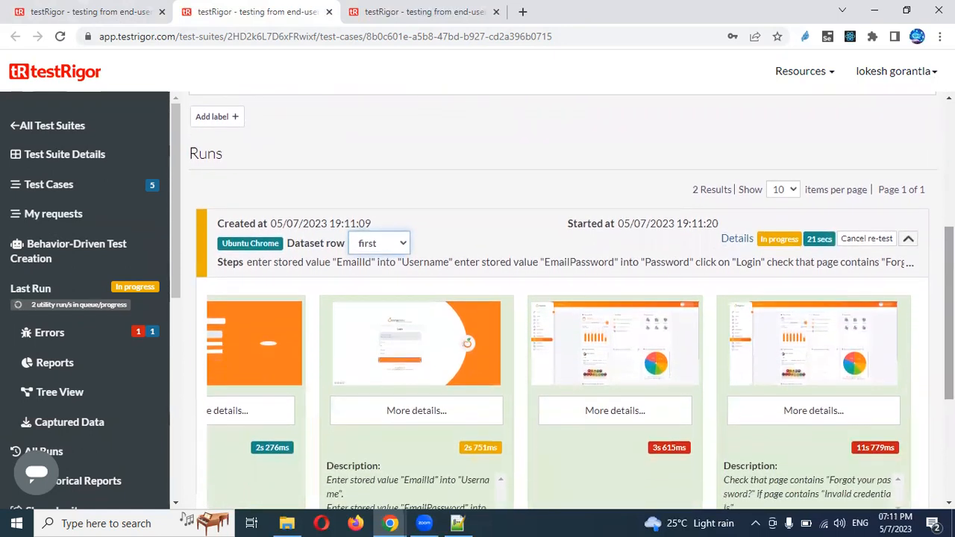
left_click(404, 247)
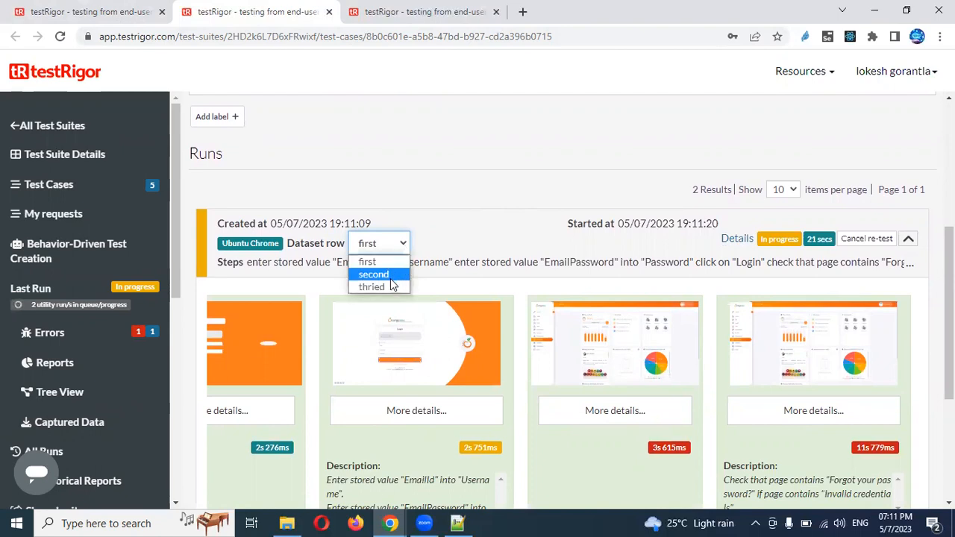
Look at the LoginData data set again and return to the test case's runs
left_click(461, 16)
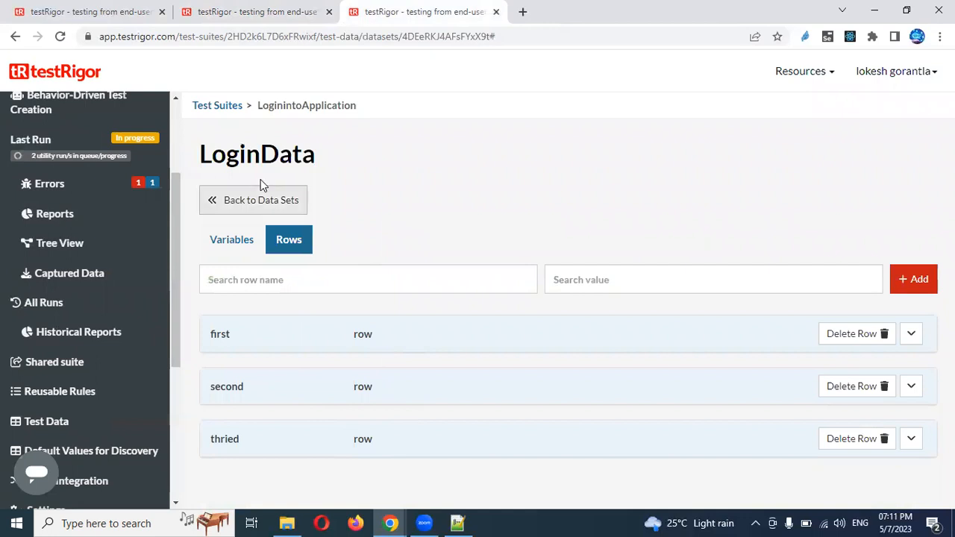
mouse_move(398, 393)
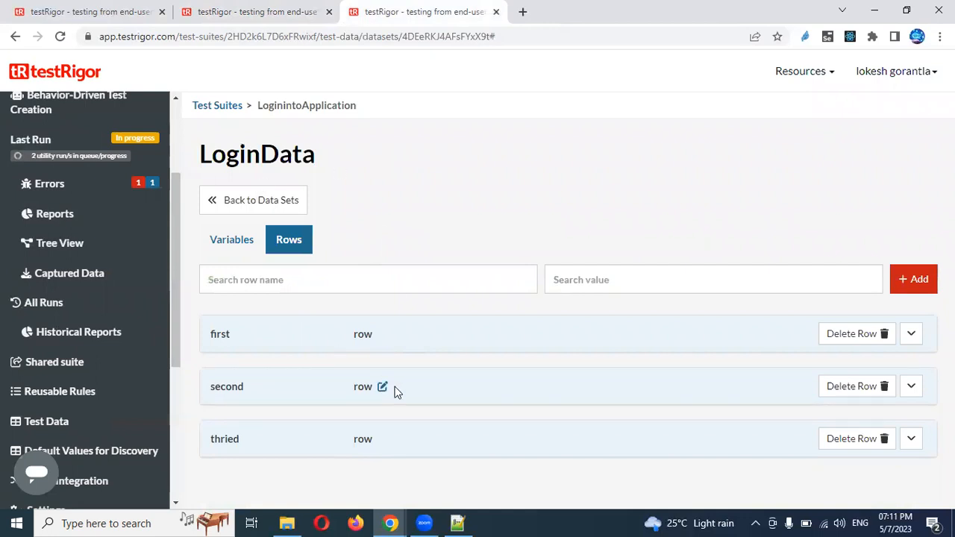
mouse_move(362, 336)
left_click(238, 12)
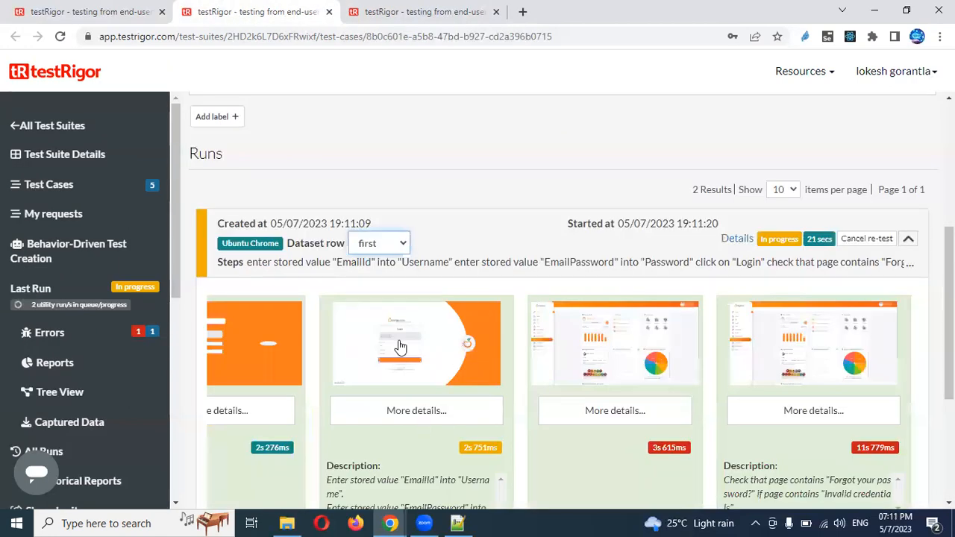
Show the results for dataset row second and enlarge its last step screenshot
left_click(403, 239)
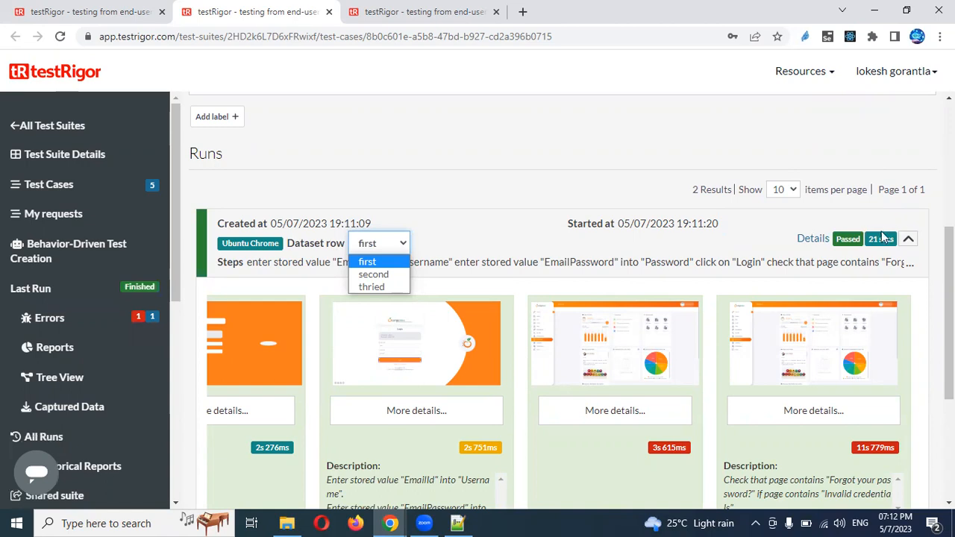
left_click(384, 274)
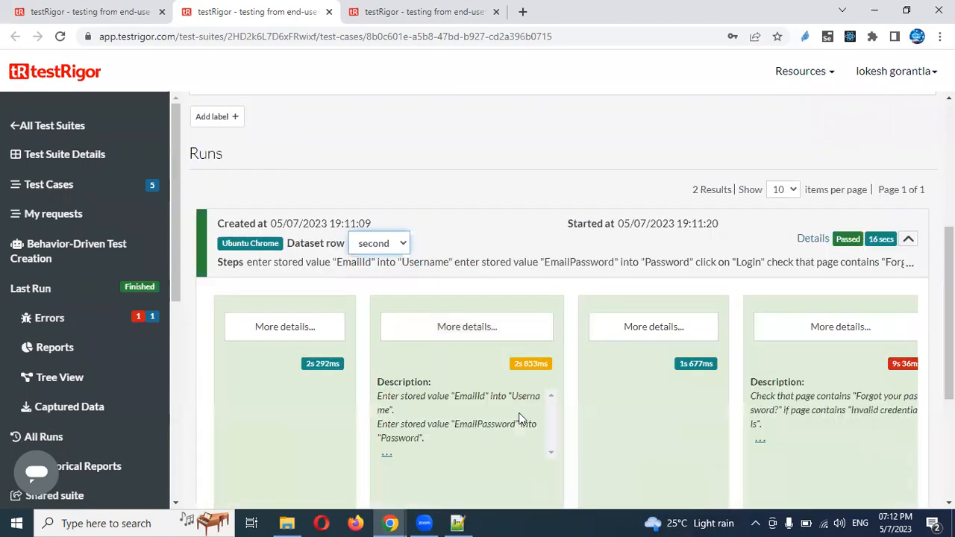
left_click(785, 362)
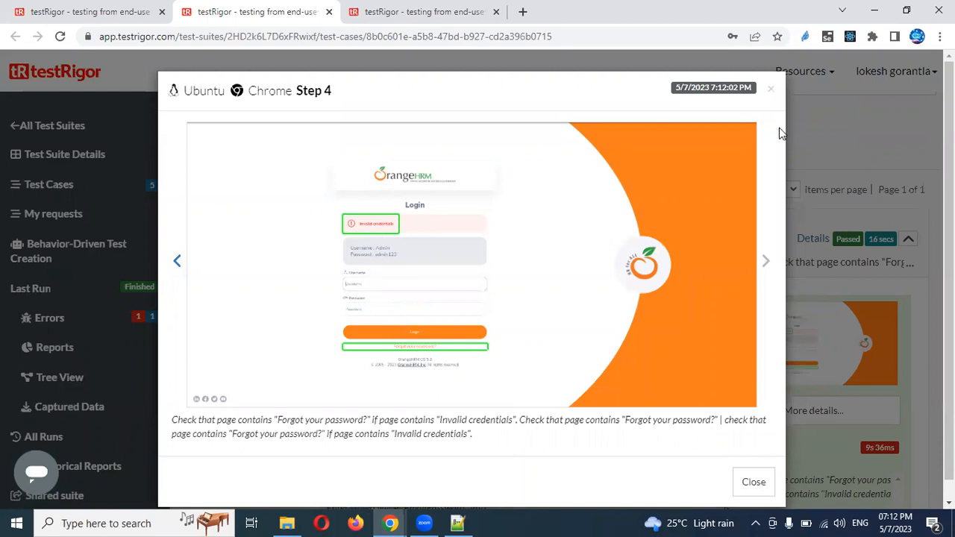
left_click(773, 91)
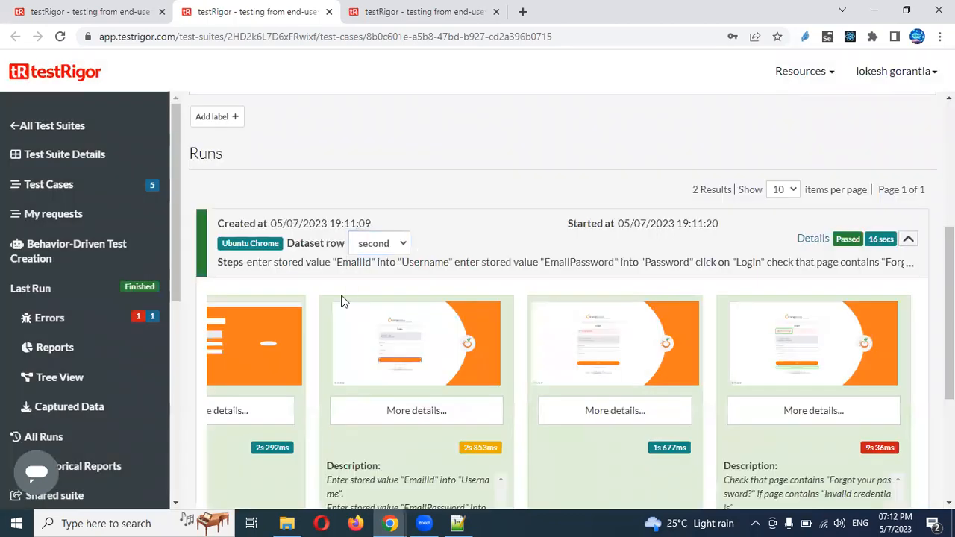
Show the results for dataset row thried and enlarge its Step 4 screenshot
left_click(399, 244)
left_click(386, 288)
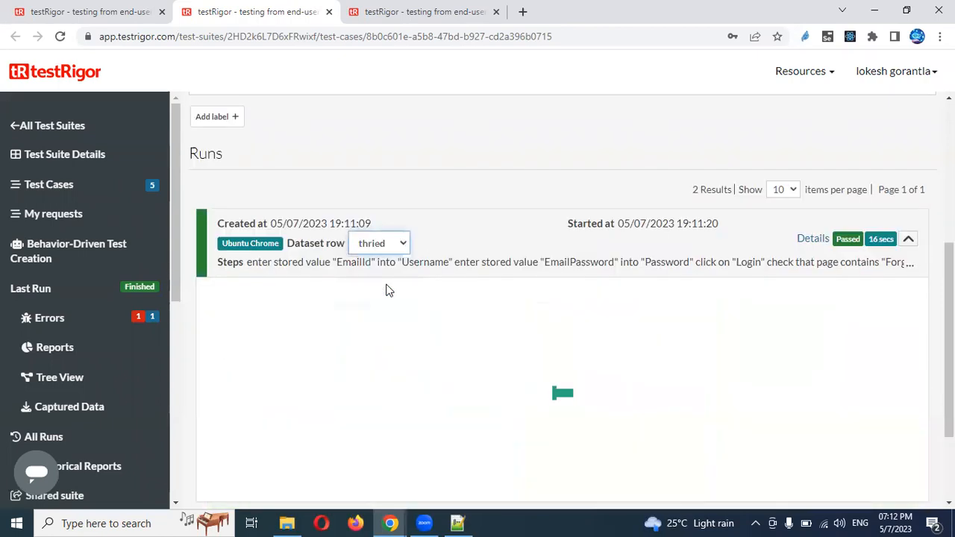
left_click(806, 381)
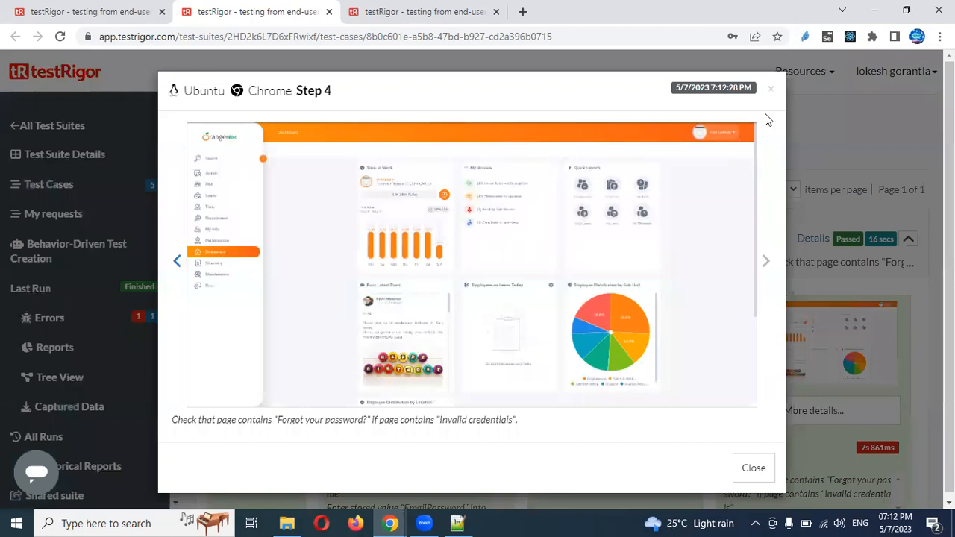
left_click(772, 90)
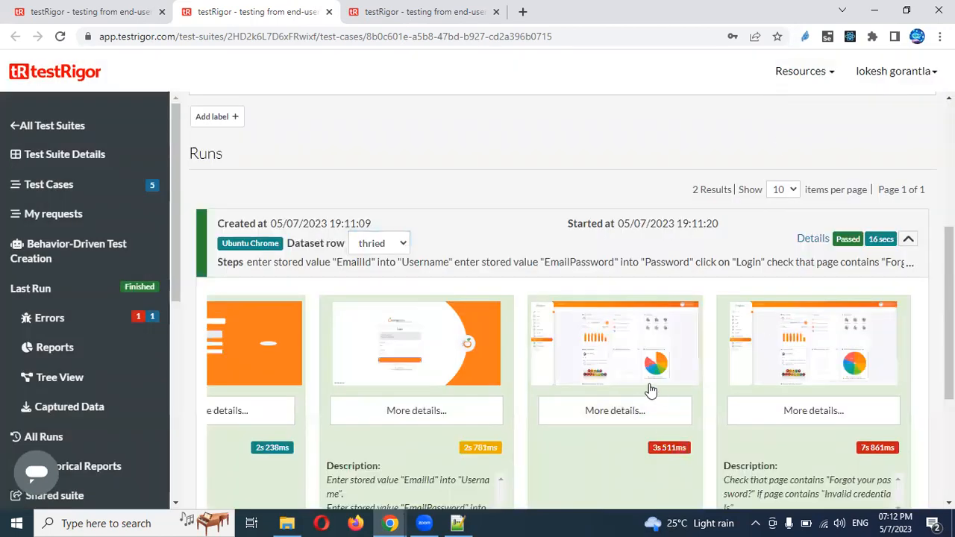
Review the results for rows first and second again, then open the LoginData data set
left_click(402, 246)
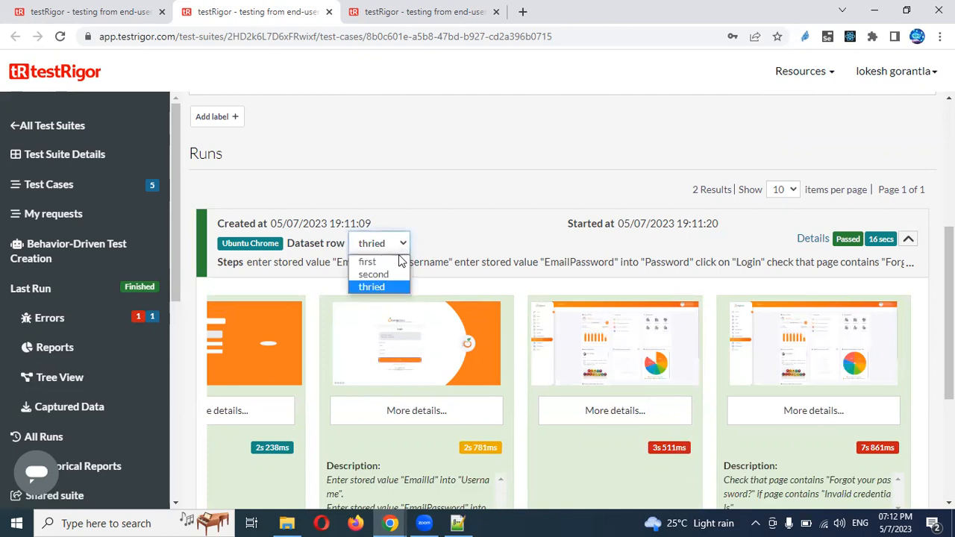
left_click(399, 262)
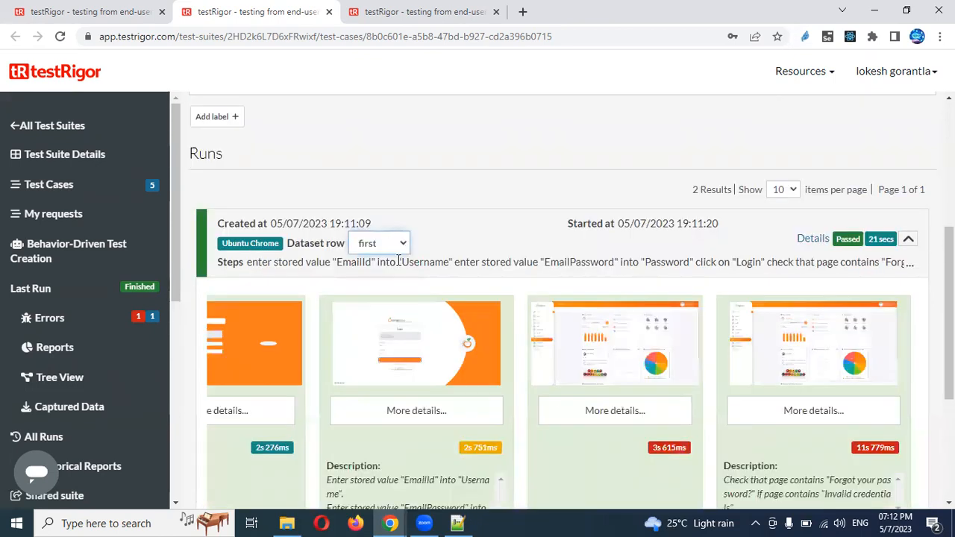
left_click(394, 249)
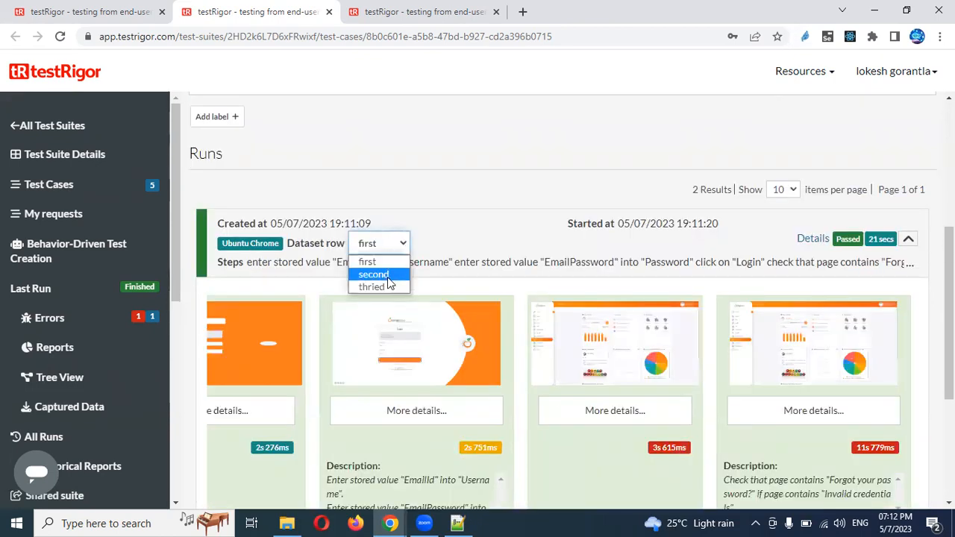
left_click(388, 275)
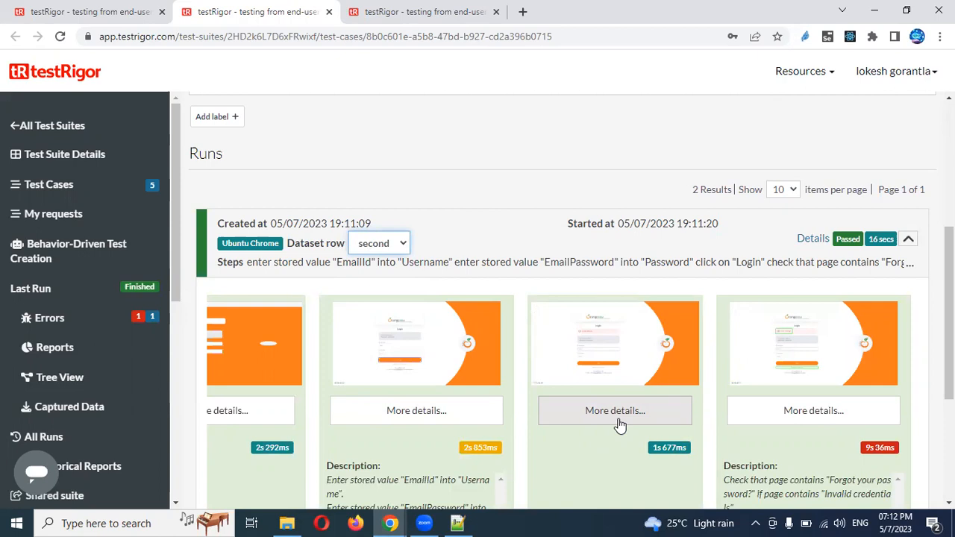
left_click(409, 9)
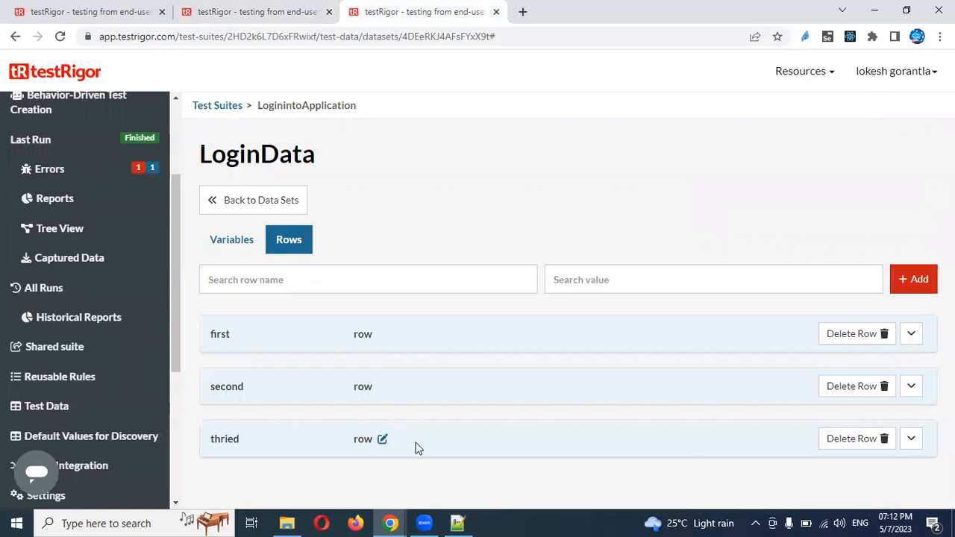
Create data set csvDataLogin, also described as csvDataLogin, and open its Rows tab
left_click(220, 208)
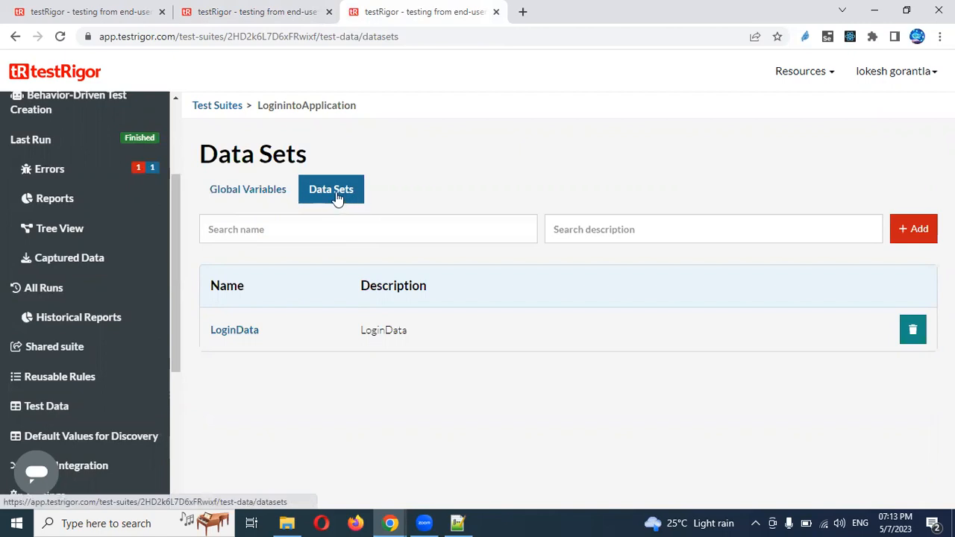
left_click(900, 235)
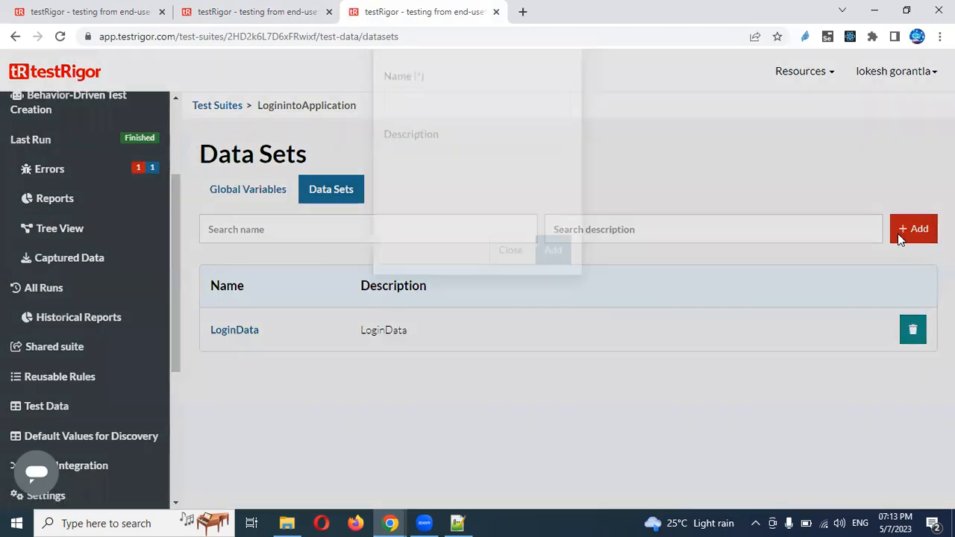
left_click(540, 155)
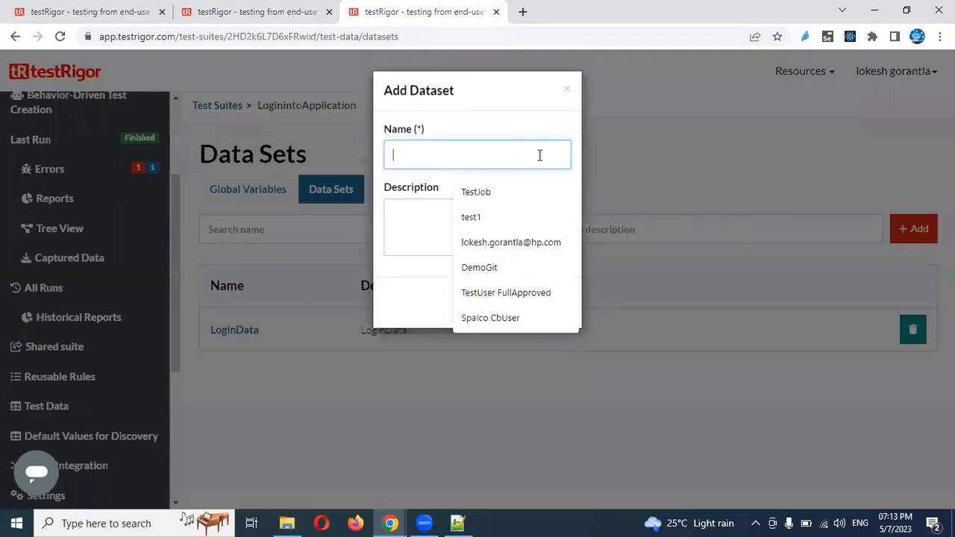
type("cs")
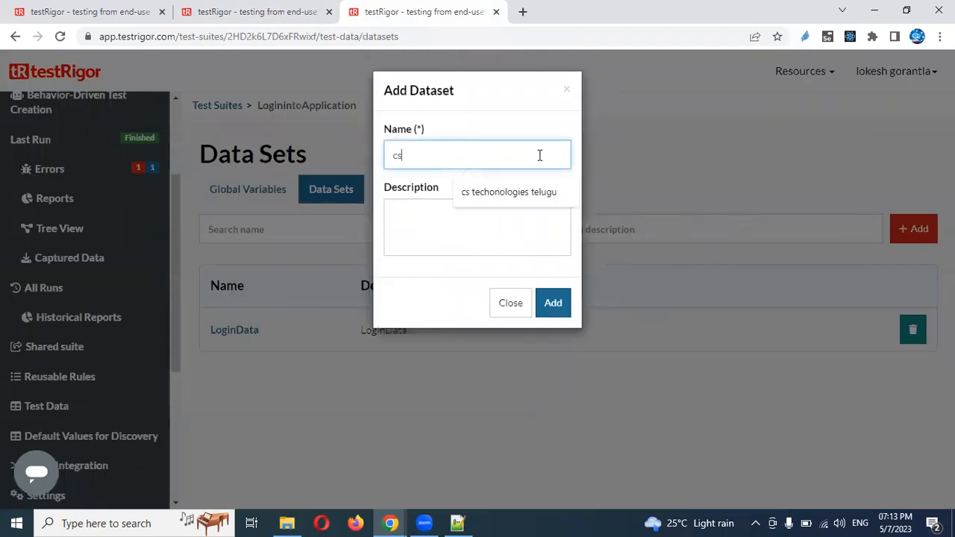
type("vDataLogin")
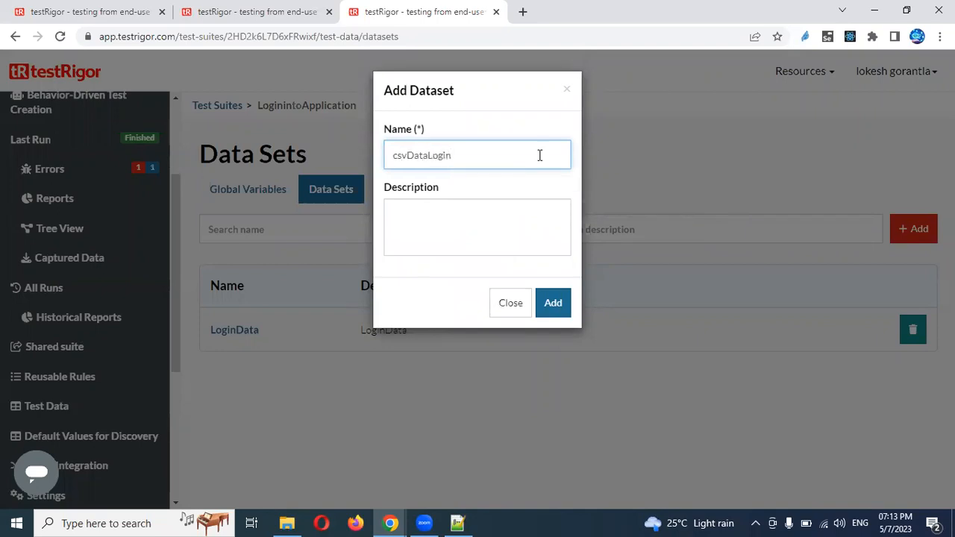
key("ctrl+a")
key("ctrl+c")
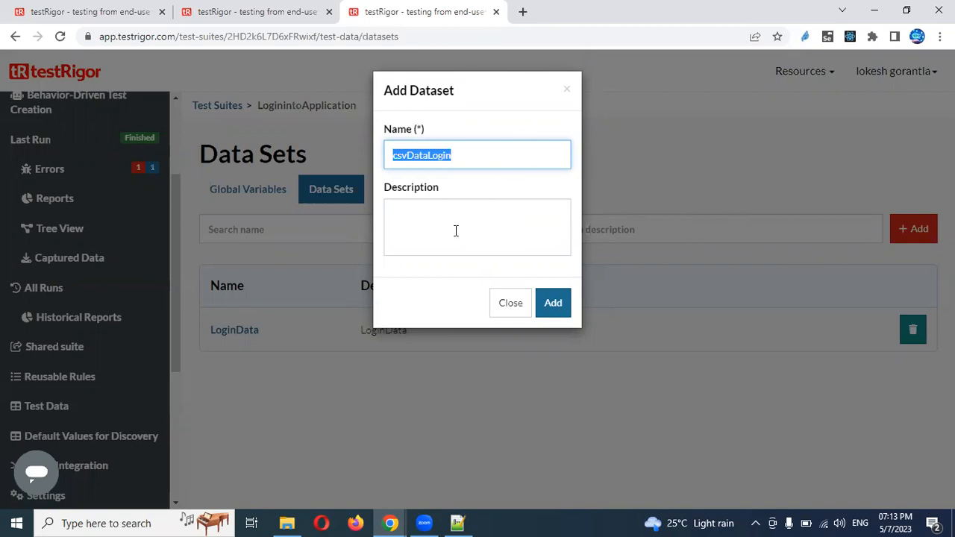
left_click(456, 231)
key("ctrl+v")
left_click(553, 312)
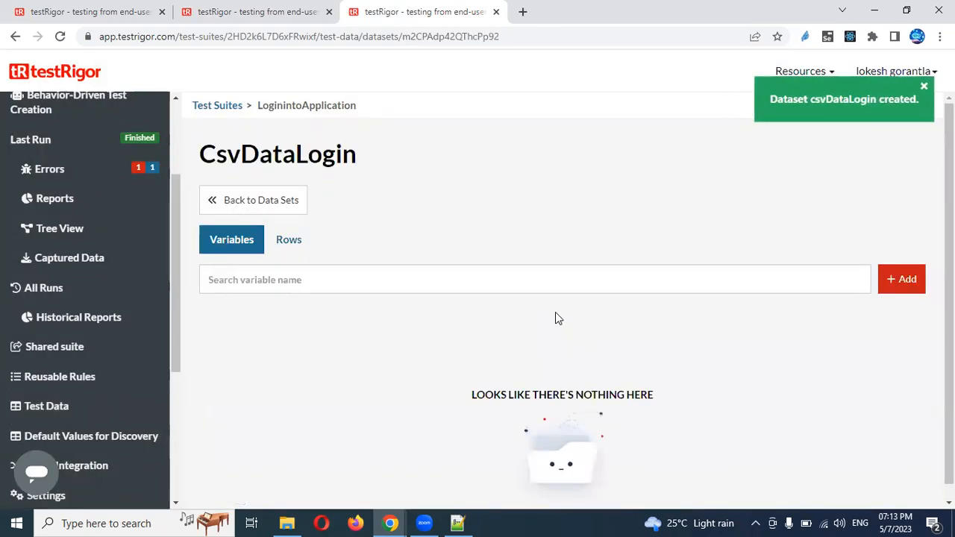
left_click(287, 243)
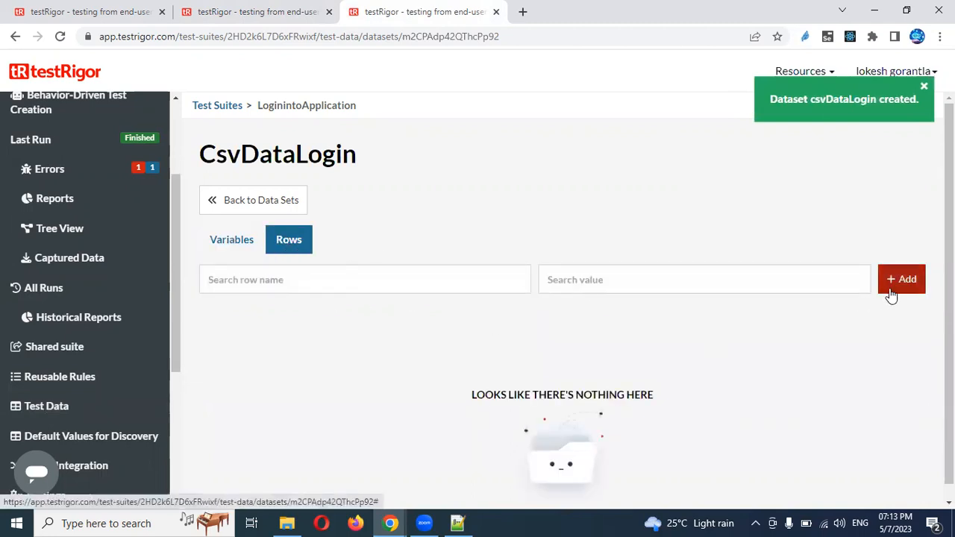
left_click(892, 293)
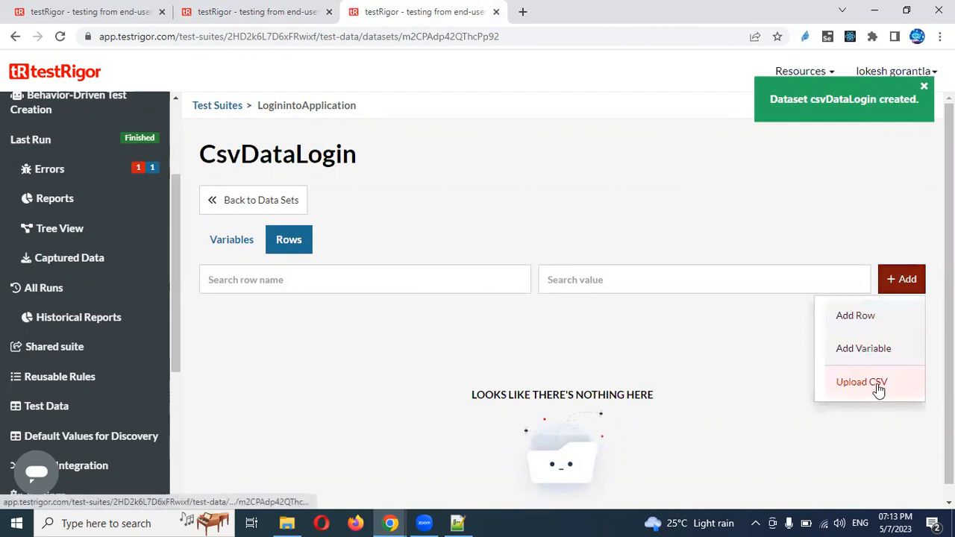
Launch Excel and open a maximized blank workbook
left_click(129, 521)
type("exc")
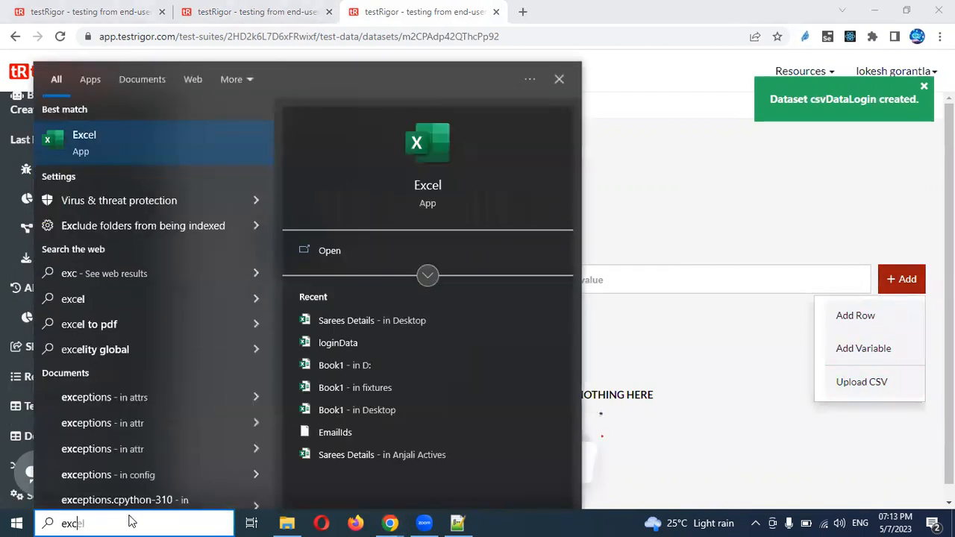
key("Escape")
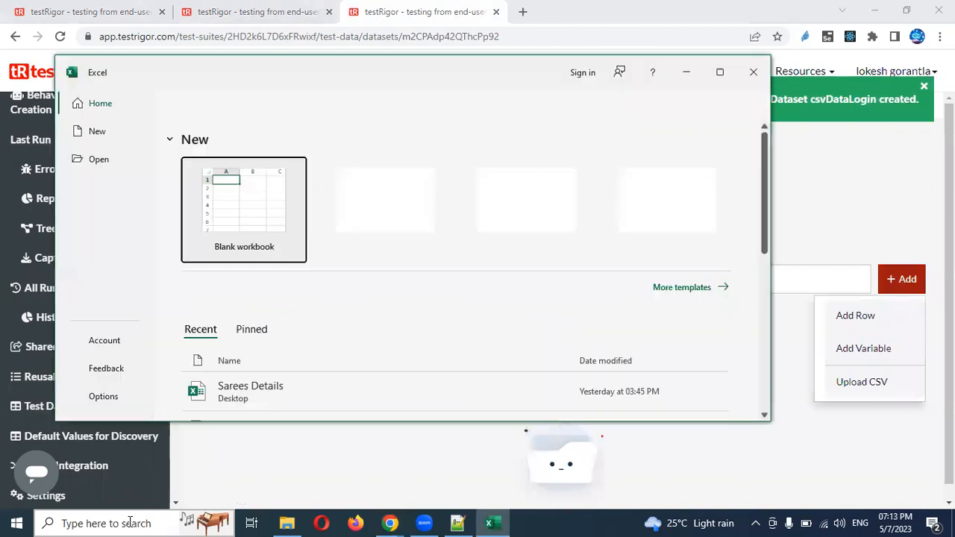
left_click(256, 207)
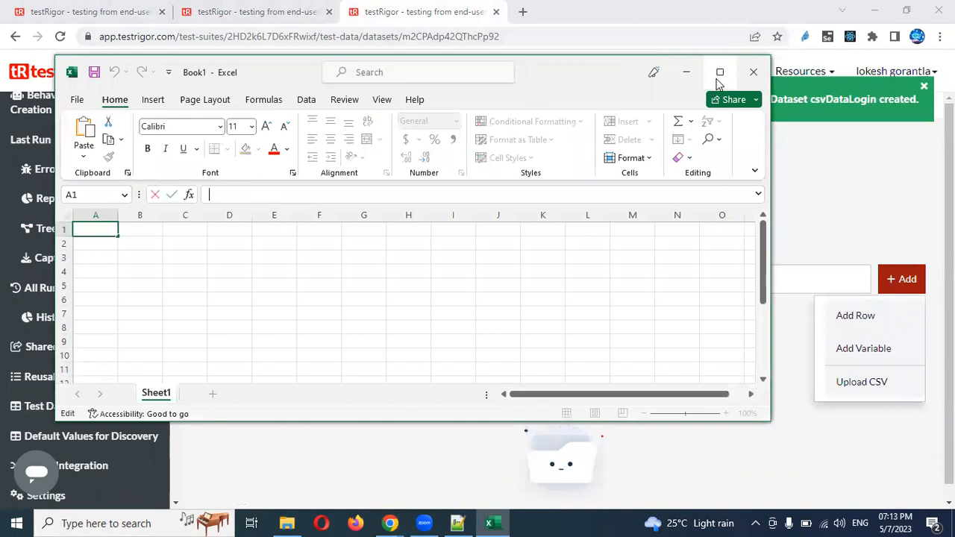
left_click(720, 73)
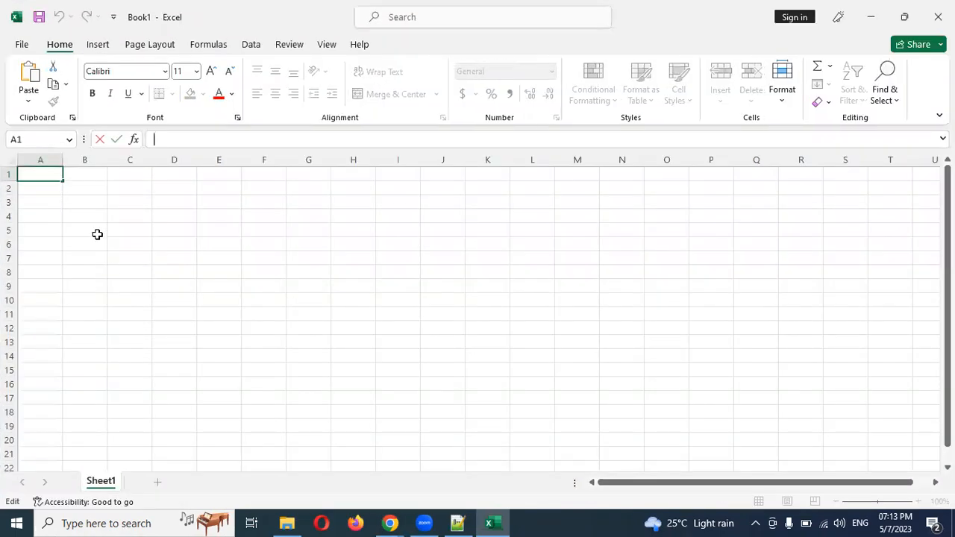
Enter the MyEmail and MyPassword headers and the first username/password row
type("MyEmail")
key("Tab")
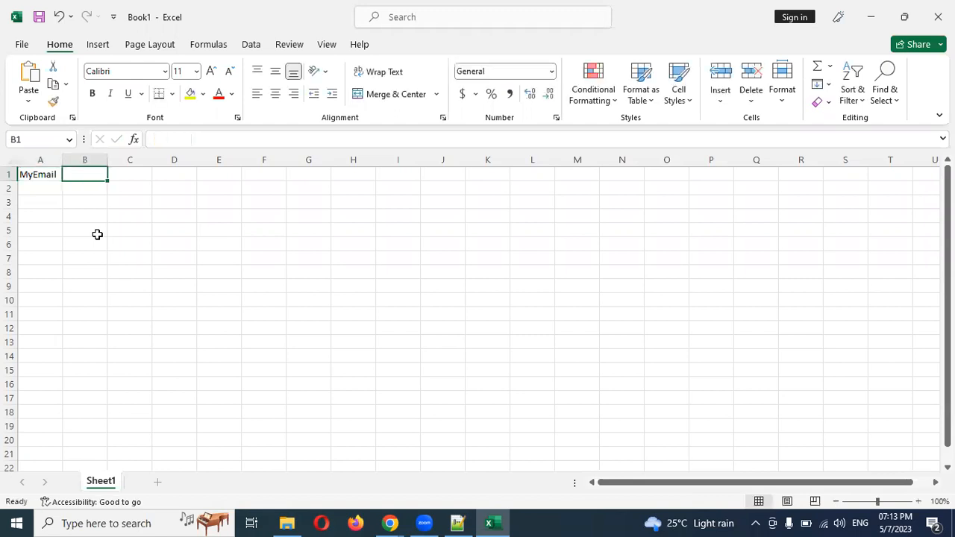
type("MyPa")
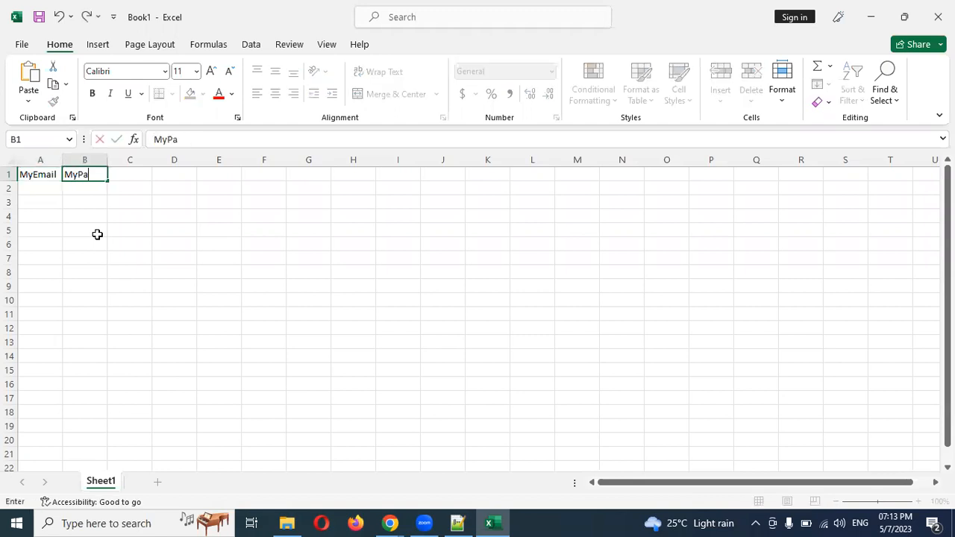
type("ssword")
key("Return")
type("Admin")
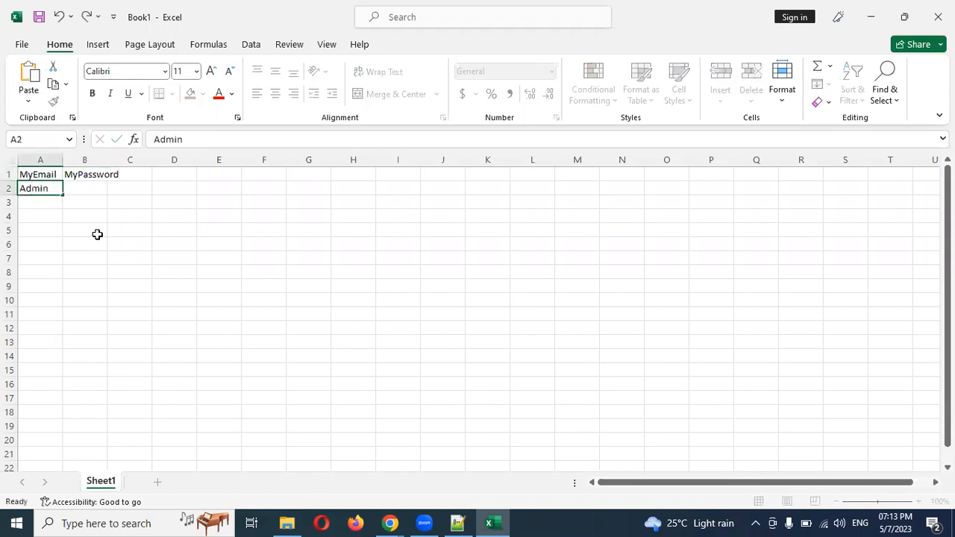
key("Tab")
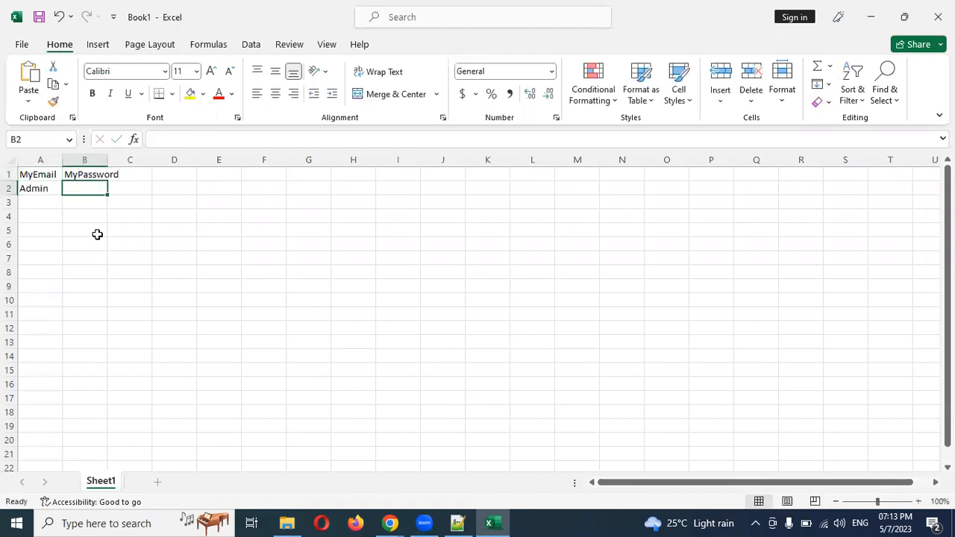
type("admin123")
key("Return")
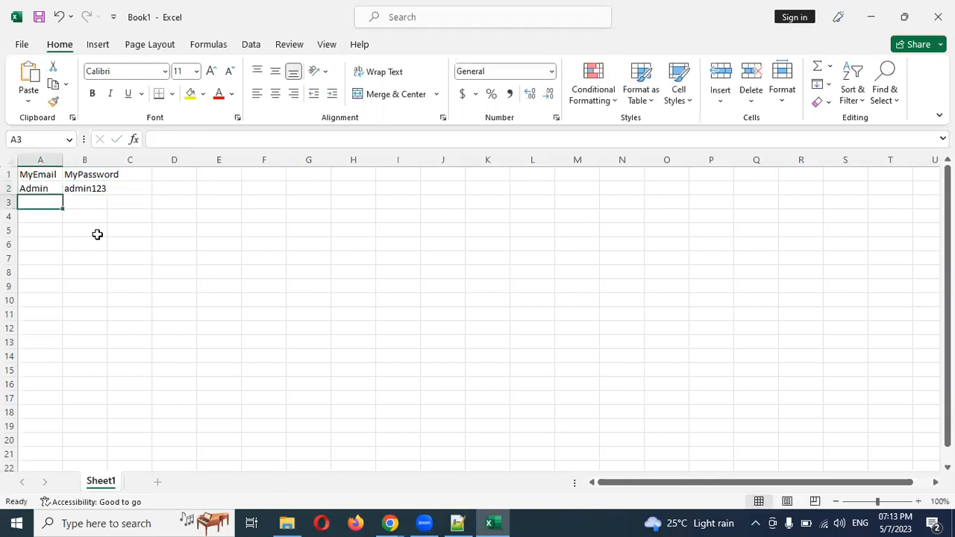
Enter the second and third username/password rows beneath the headers
type("Admin")
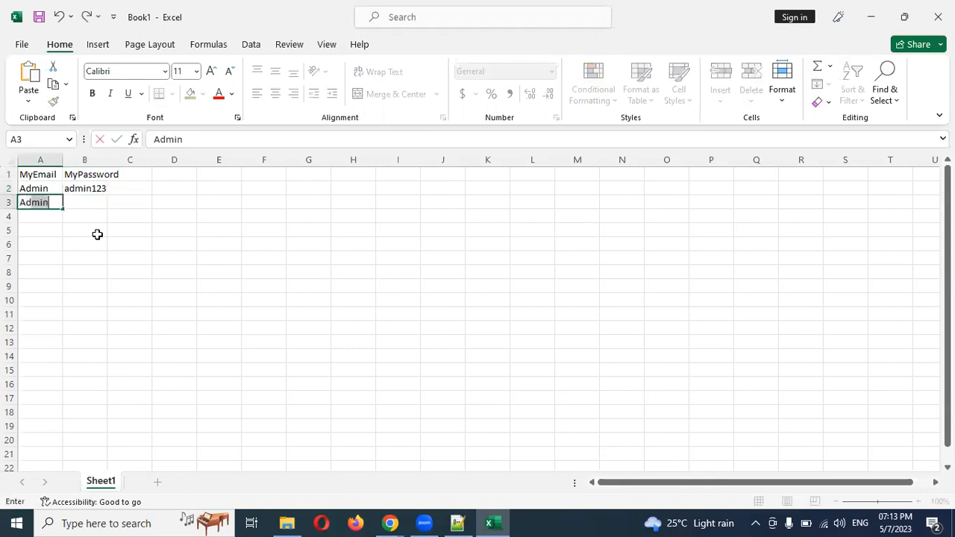
key("Tab")
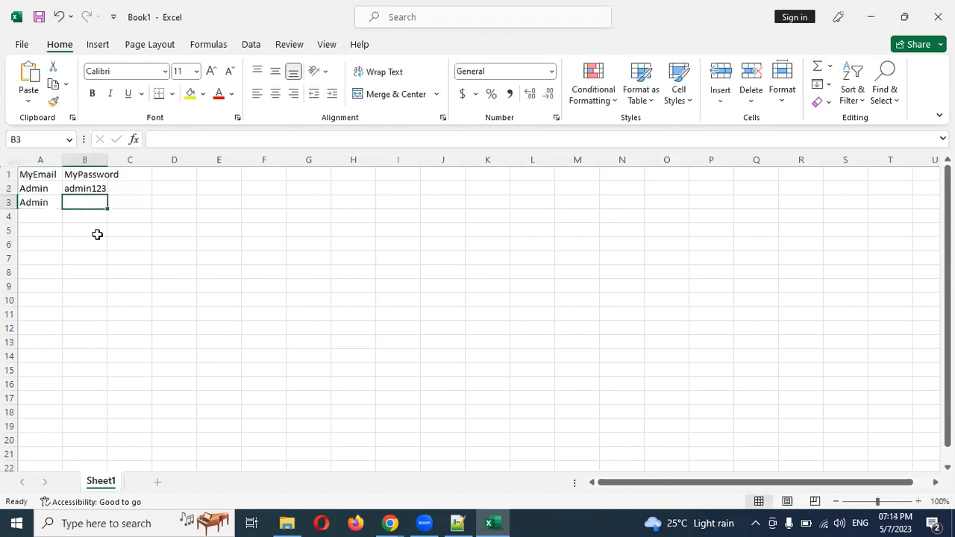
type("admin")
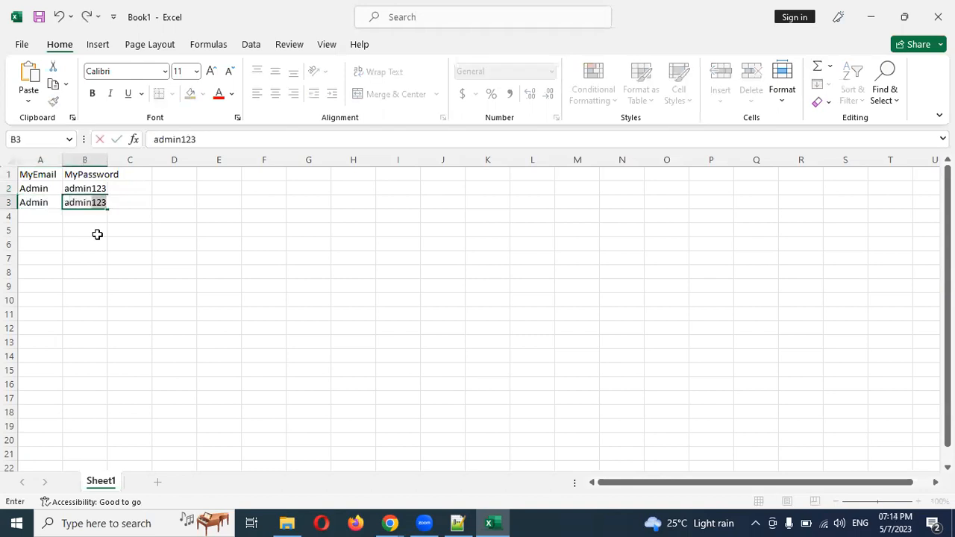
key("BackSpace")
key("Return")
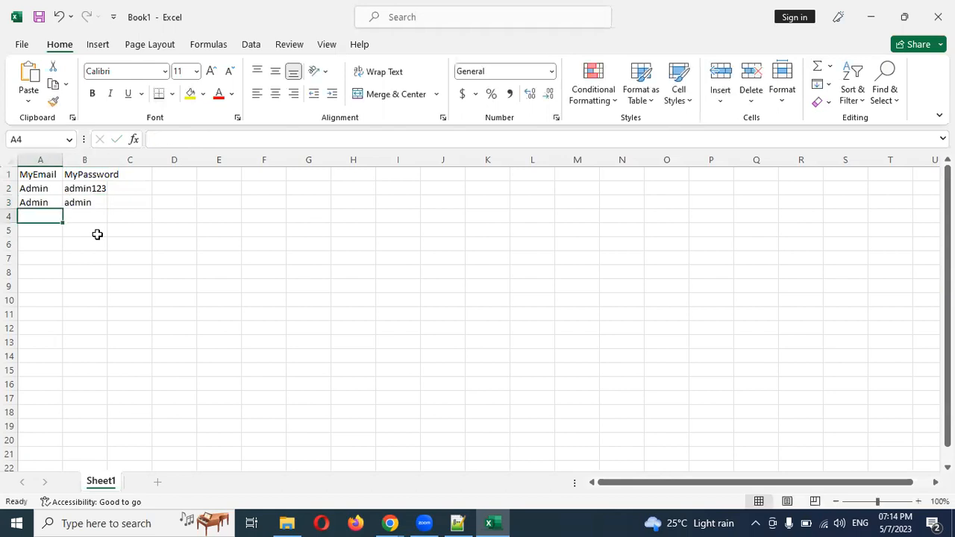
type("`1")
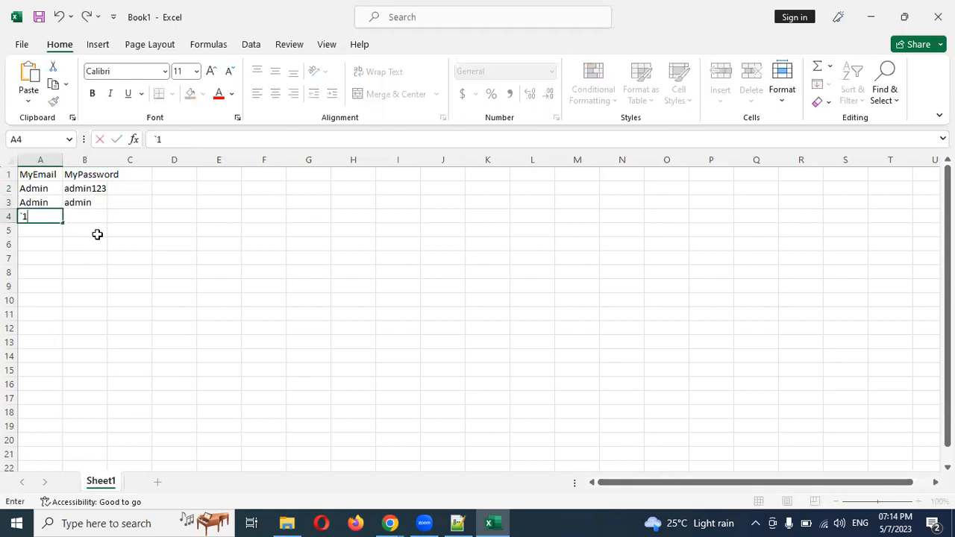
type("2343")
key("Tab")
type("aa")
key("BackSpace")
type("aadmi")
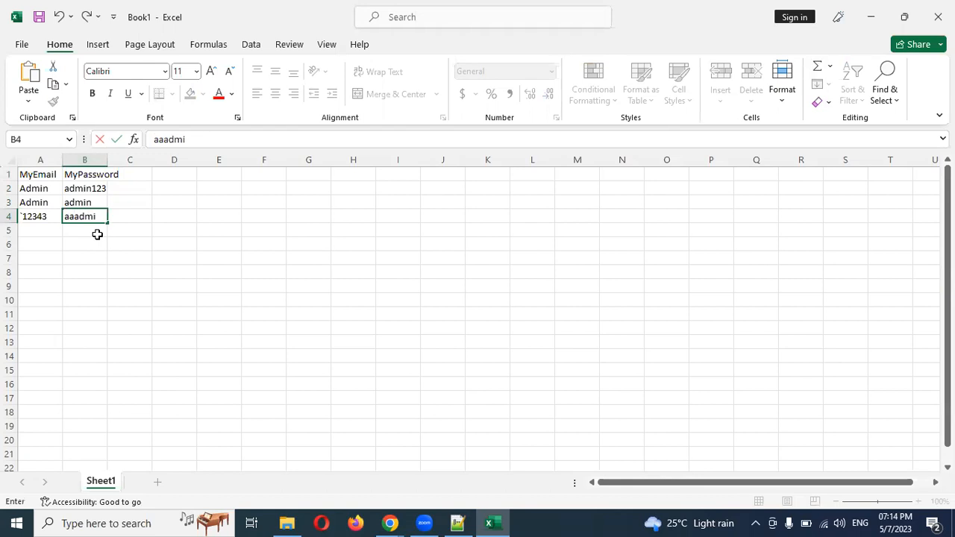
type("n123")
key("Return")
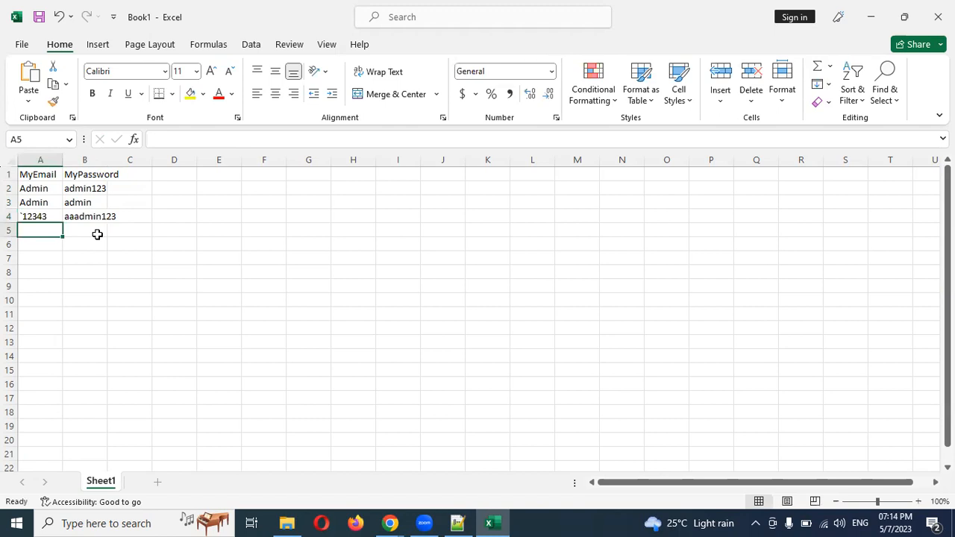
key("ctrl+s")
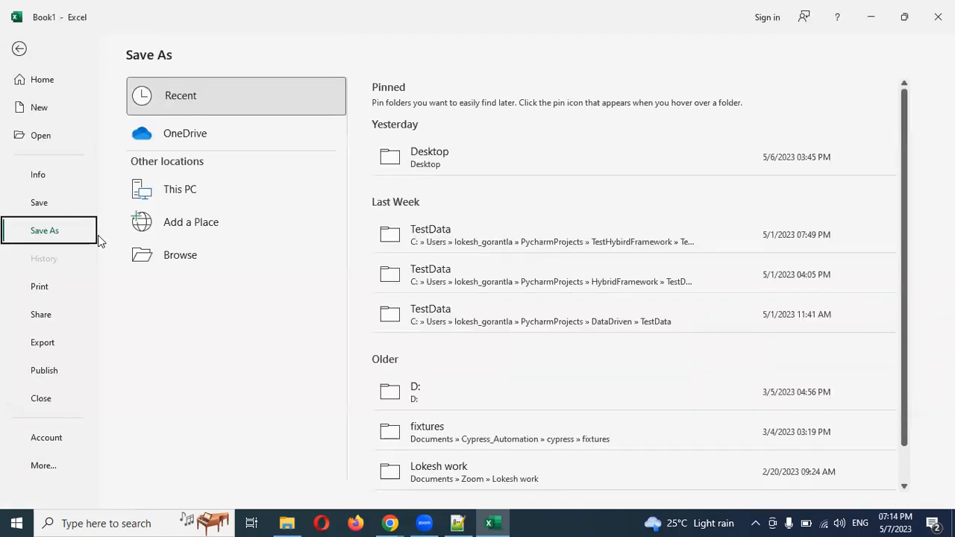
Save the sheet to the Desktop as MyLogin in CSV format
left_click(445, 158)
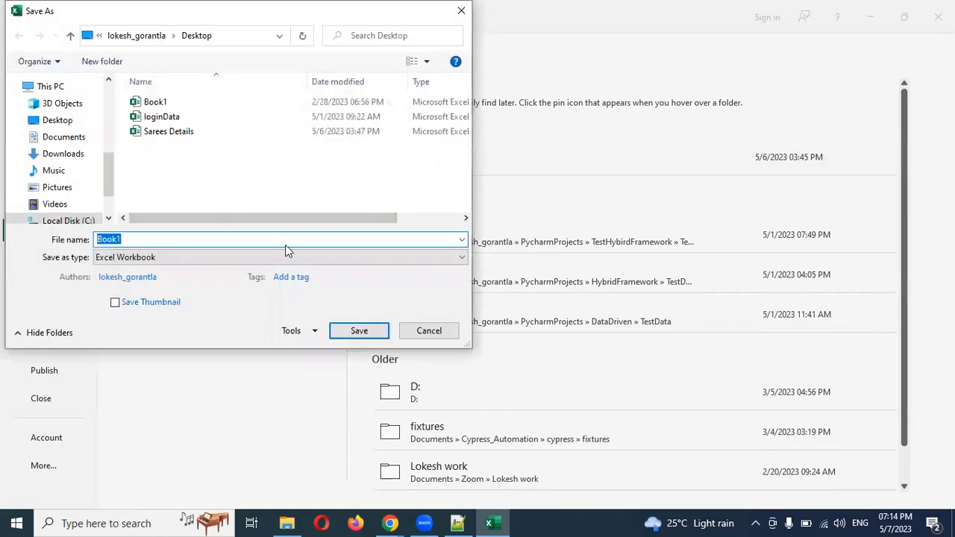
type("MyLo")
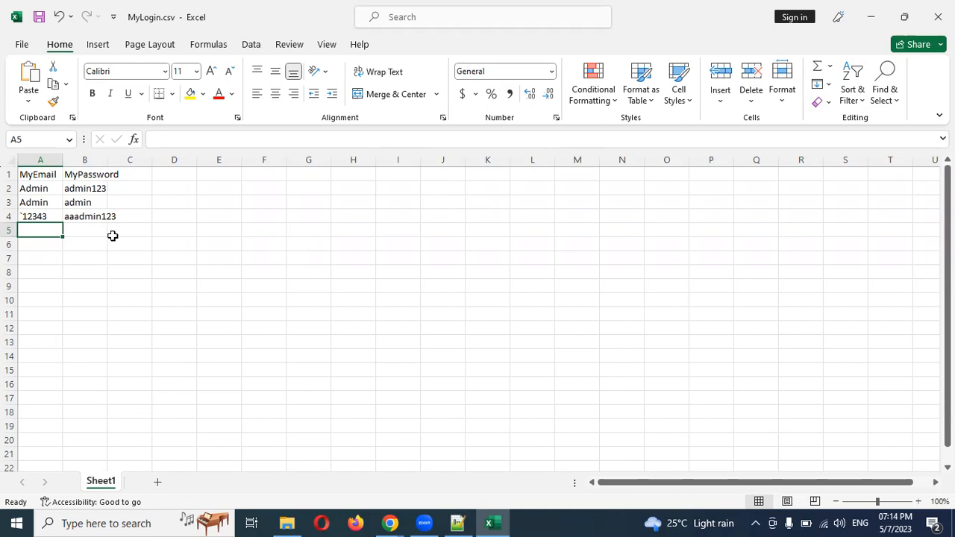
left_click(401, 515)
In the CsvDataLogin data set's Rows tab, start a CSV upload from the + Add menu
left_click(442, 465)
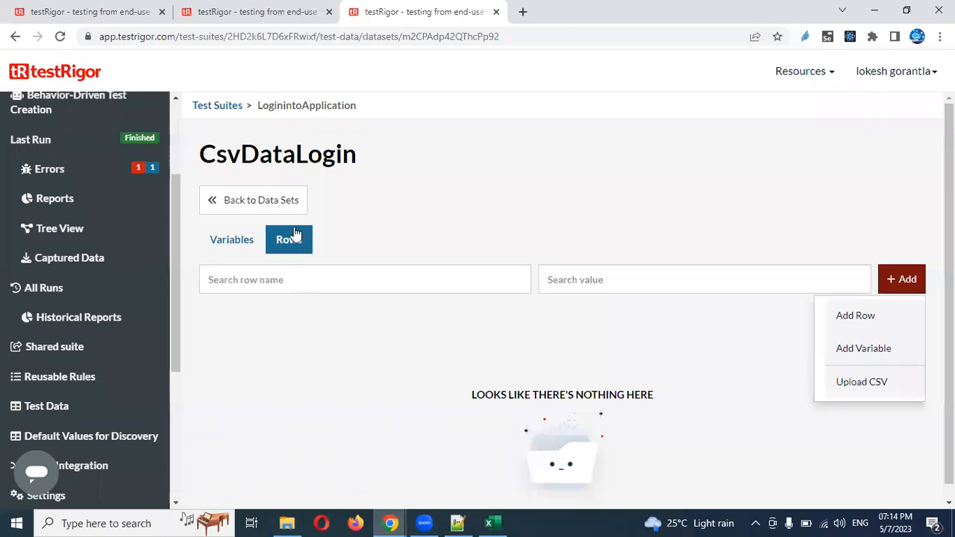
left_click(237, 247)
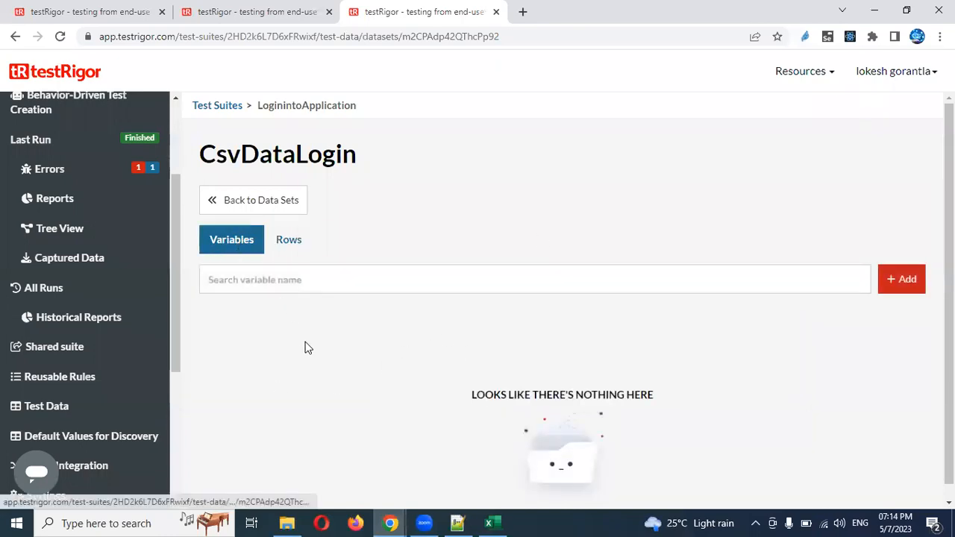
left_click(288, 246)
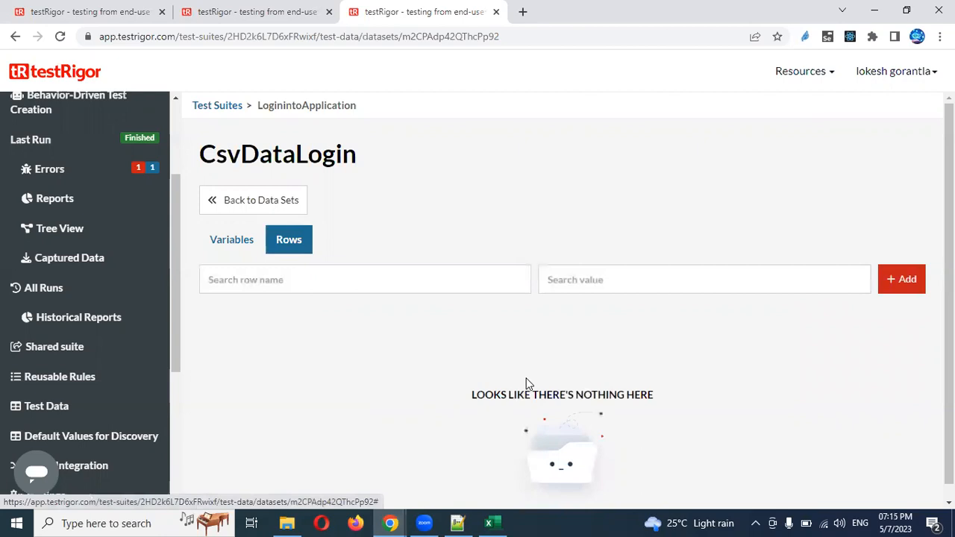
left_click(901, 292)
left_click(874, 384)
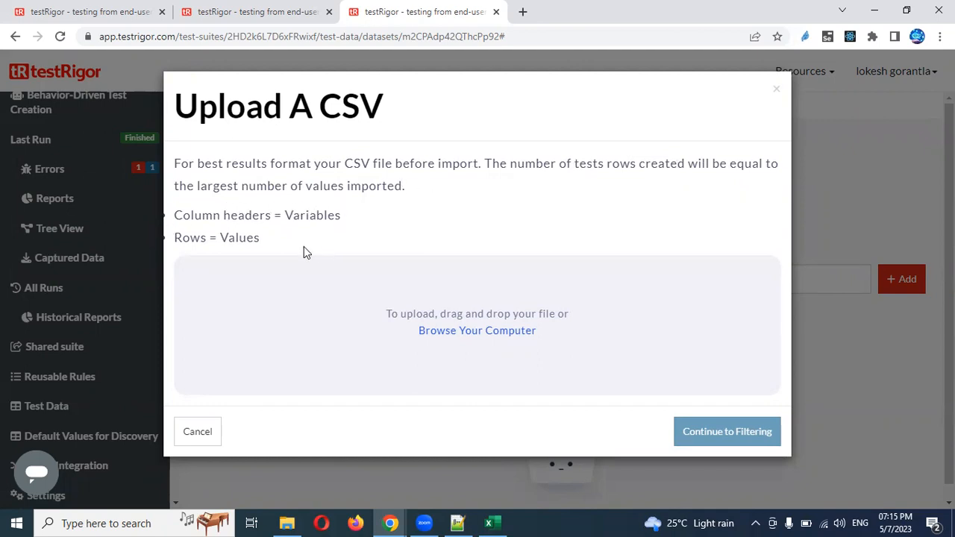
Highlight the instructions saying column headers become variables and rows become values
double_click(248, 216)
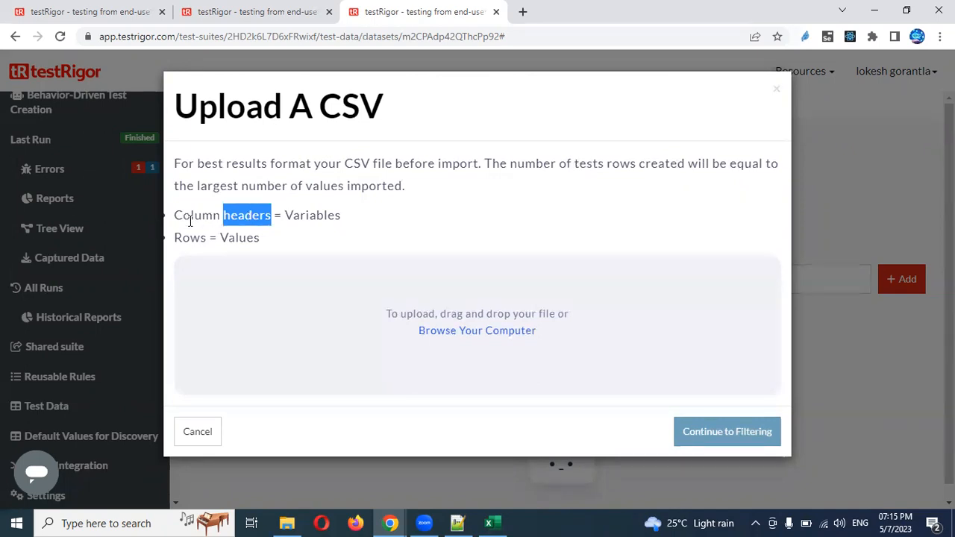
double_click(311, 214)
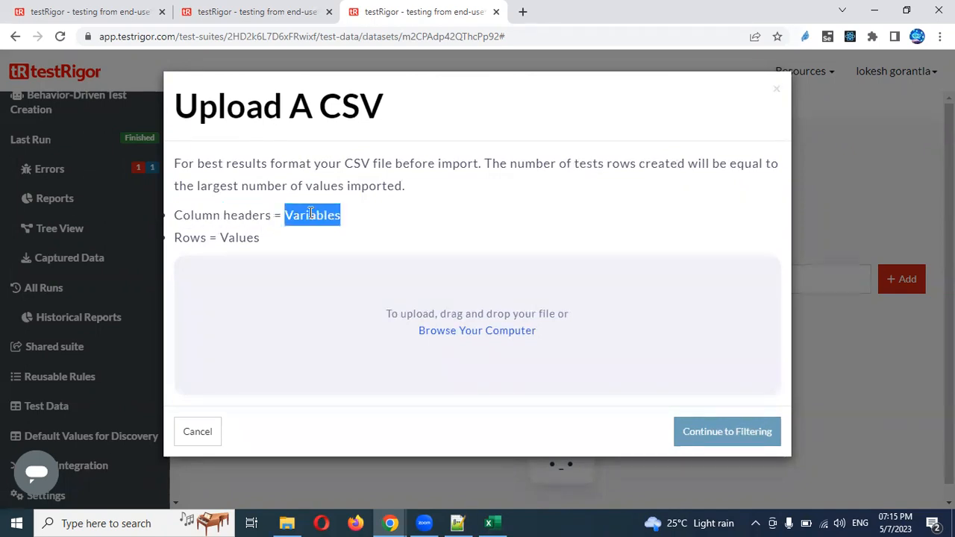
double_click(190, 238)
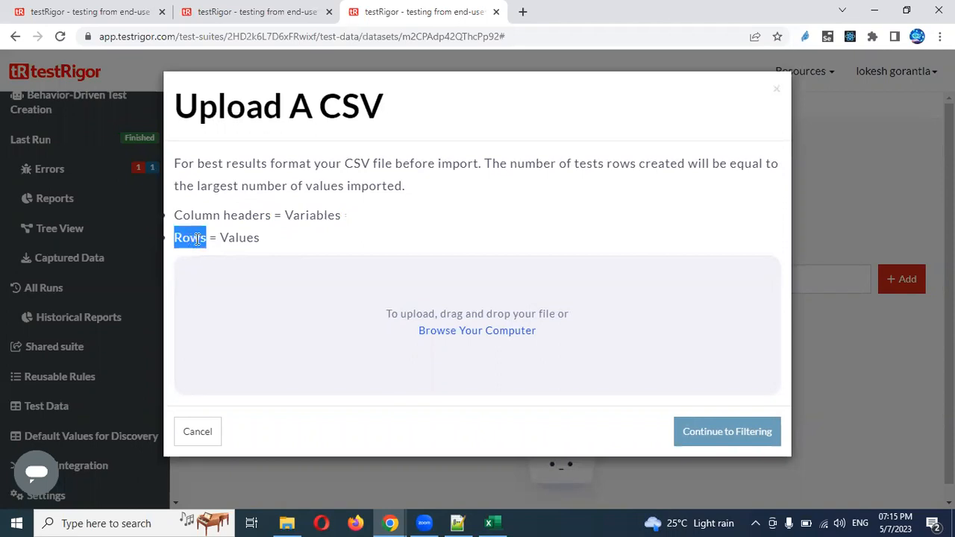
double_click(222, 238)
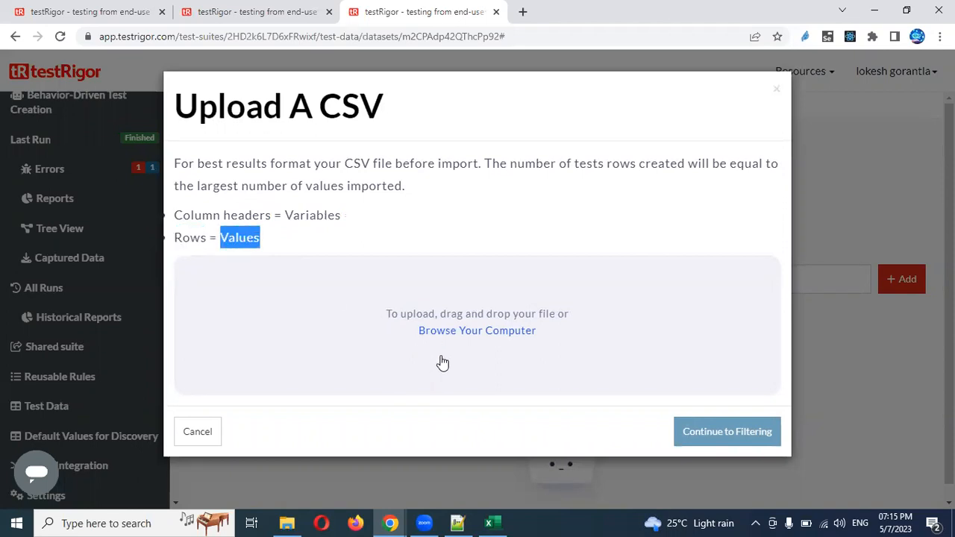
Browse to the Desktop, show All Files, and pick MyLogin.csv for upload
left_click(490, 337)
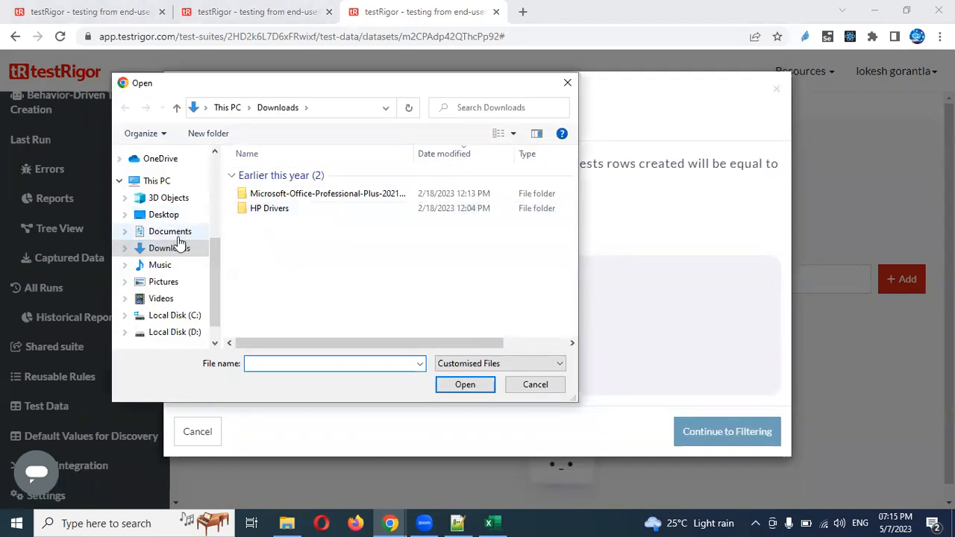
left_click(178, 218)
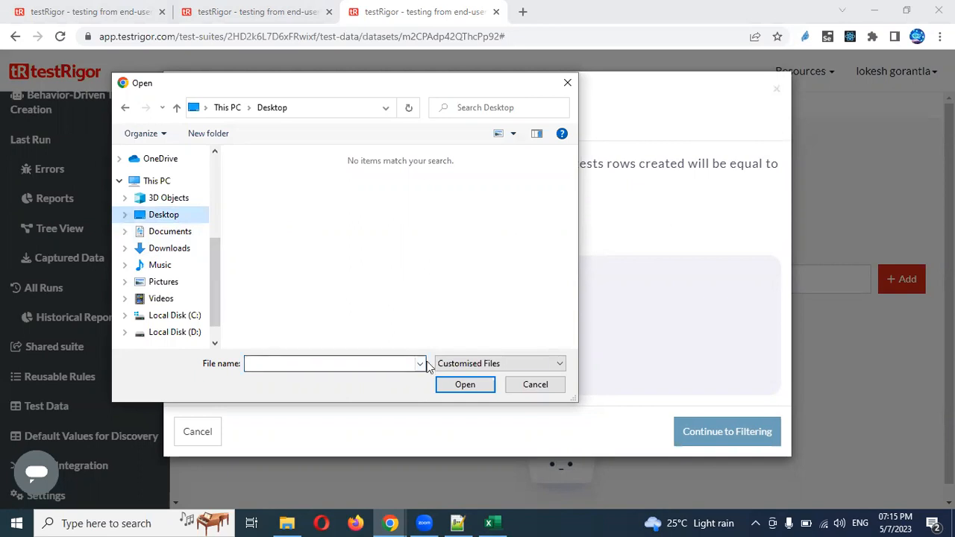
left_click(465, 366)
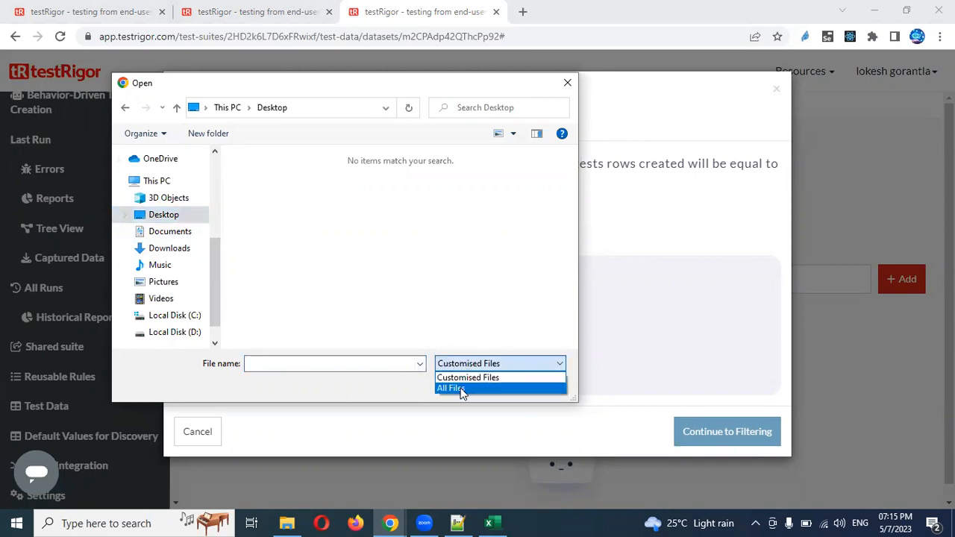
left_click(462, 390)
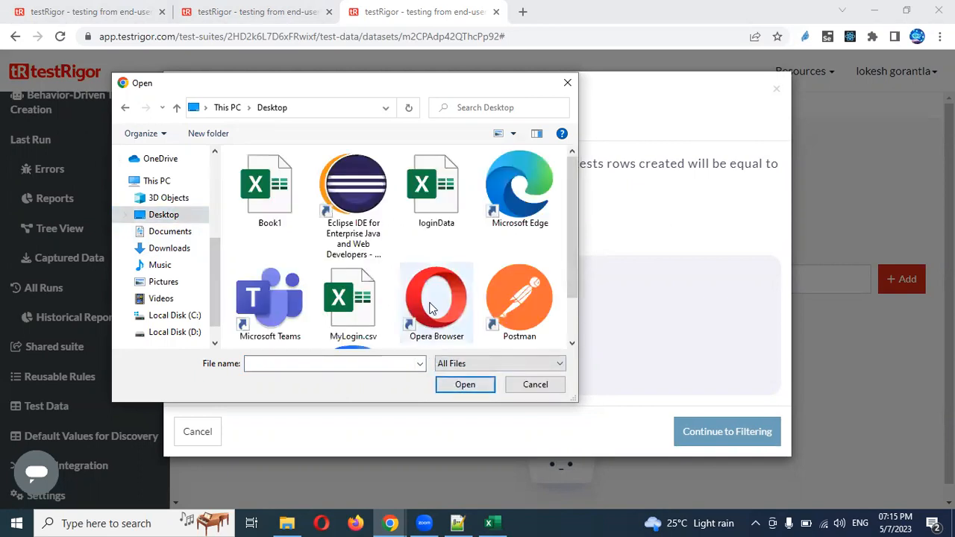
left_click_drag(569, 221, 571, 263)
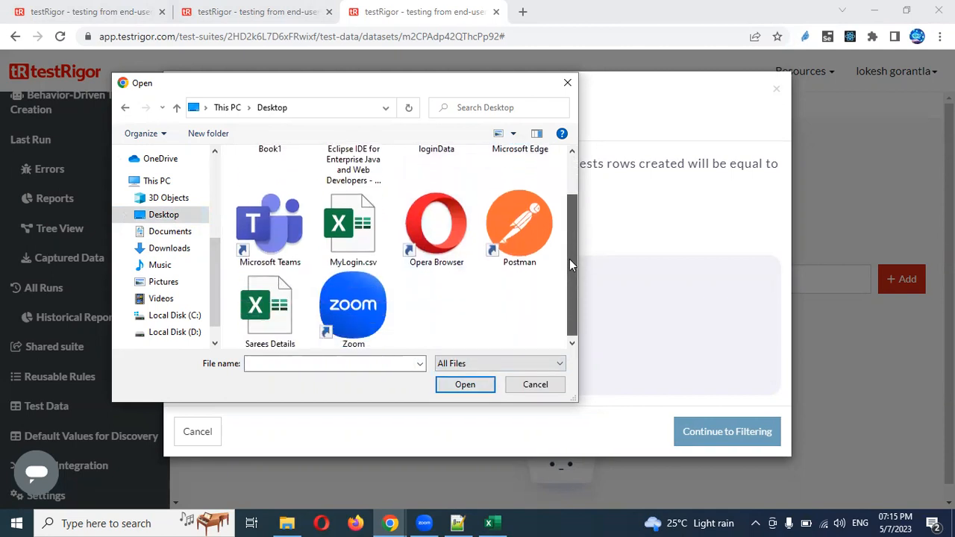
double_click(368, 232)
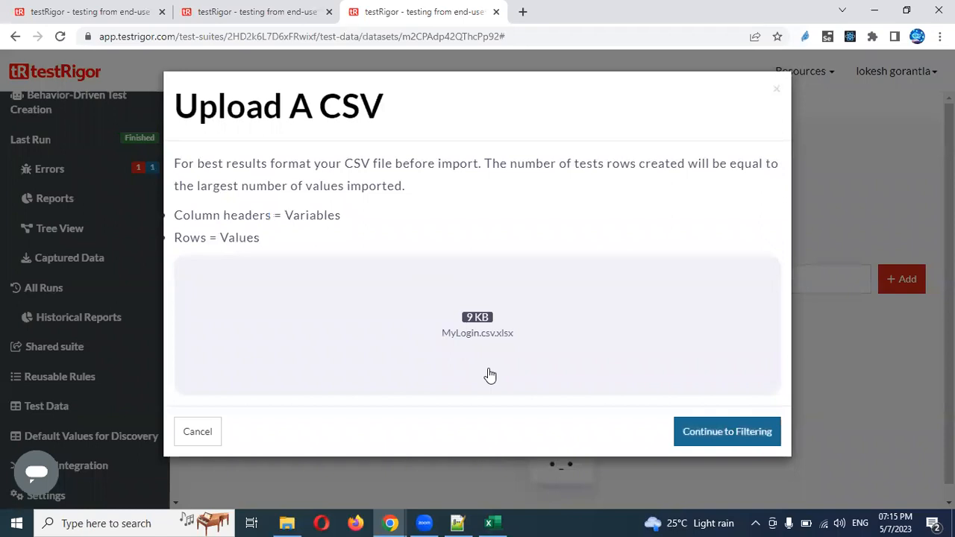
Step through filtering, variables and preview, import the CSV rows, then show the desktop
left_click(701, 436)
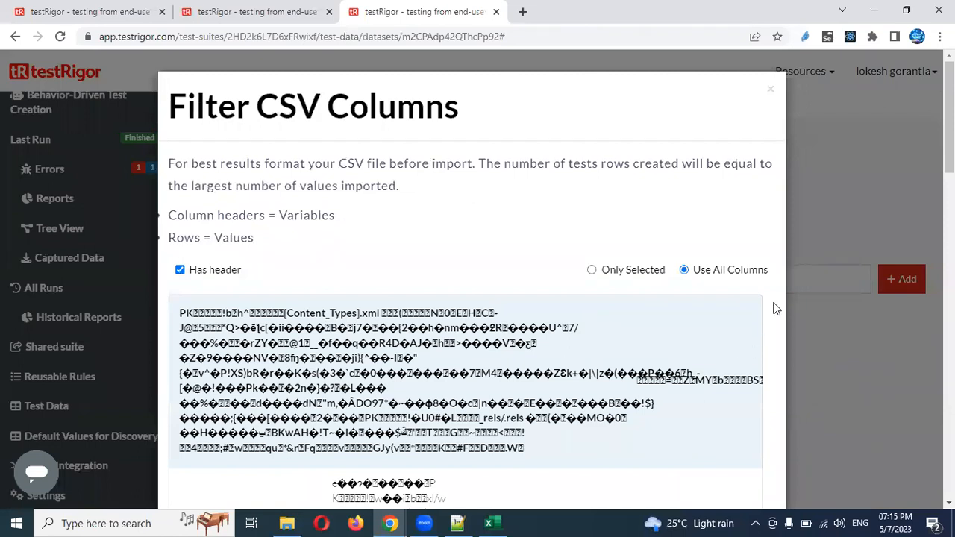
scroll(776, 350, "down", 1)
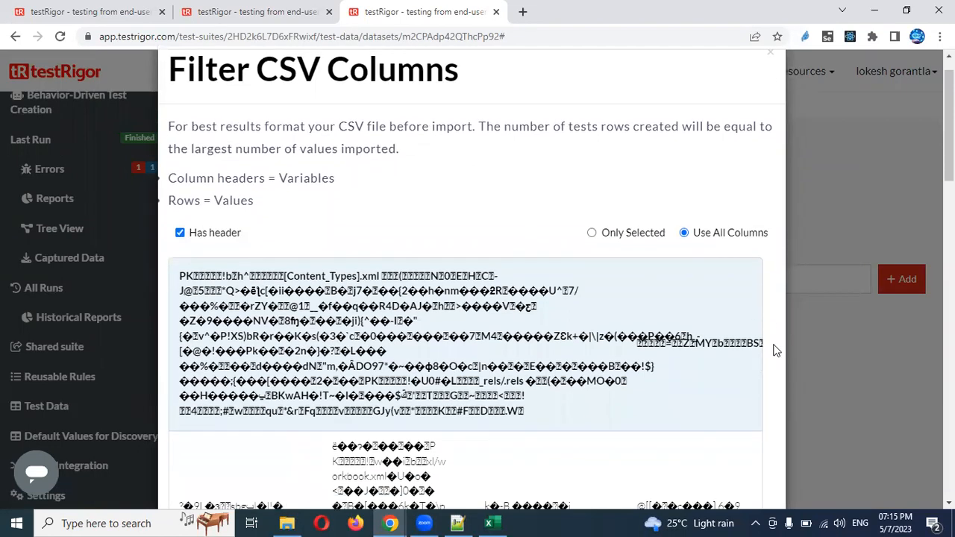
scroll(776, 349, "down", 7)
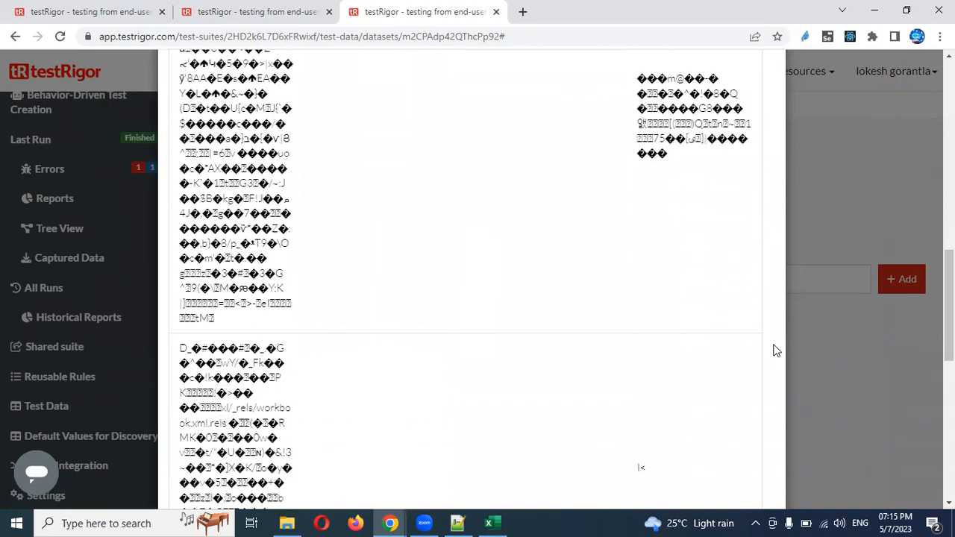
scroll(776, 350, "down", 5)
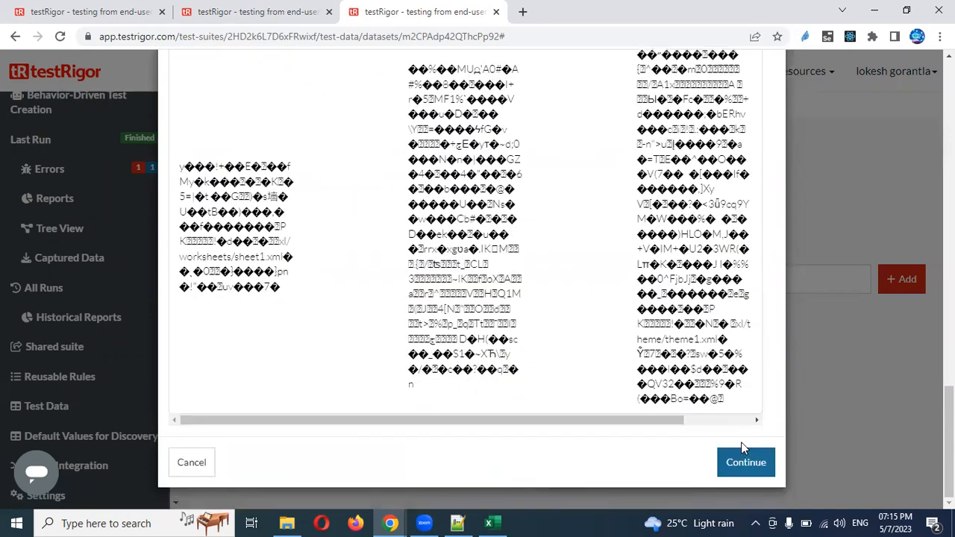
left_click(744, 464)
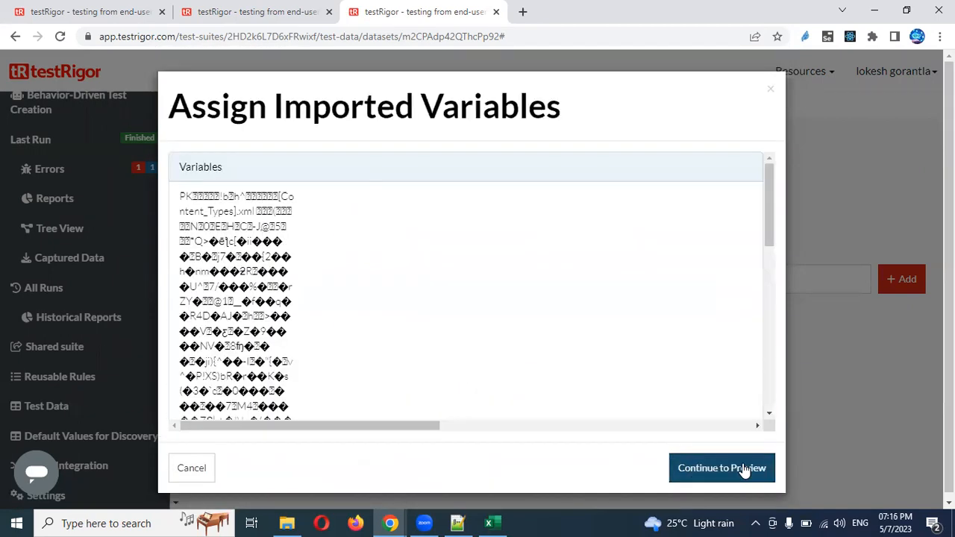
left_click(722, 468)
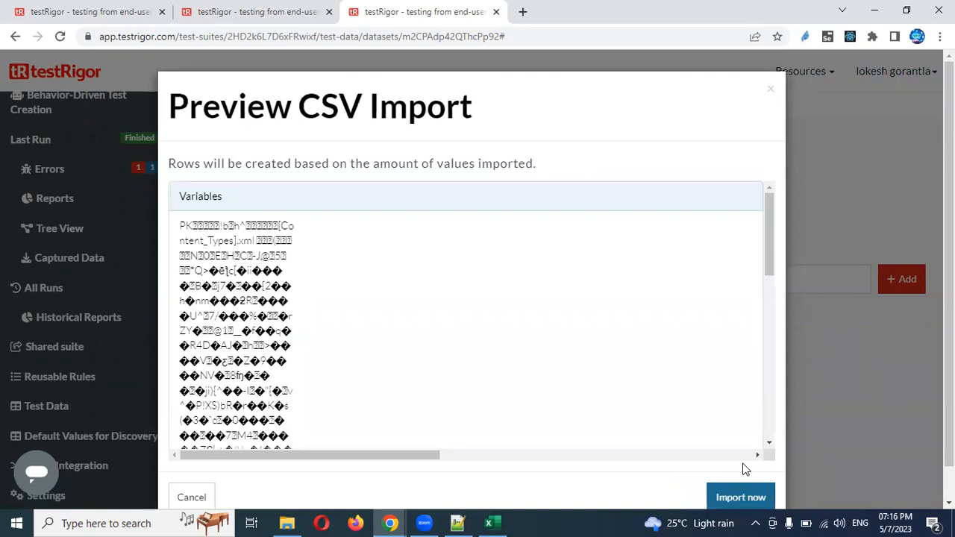
left_click(742, 499)
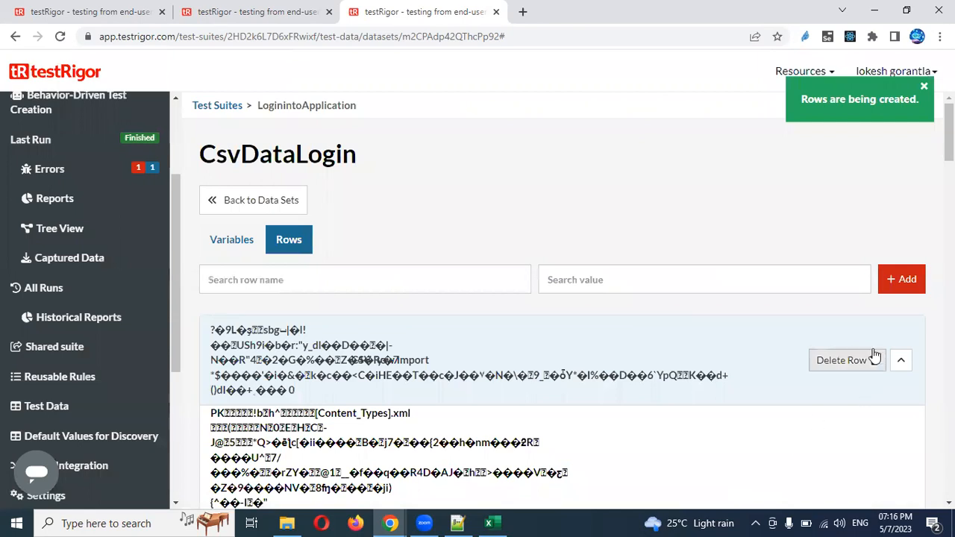
left_click_drag(949, 134, 950, 446)
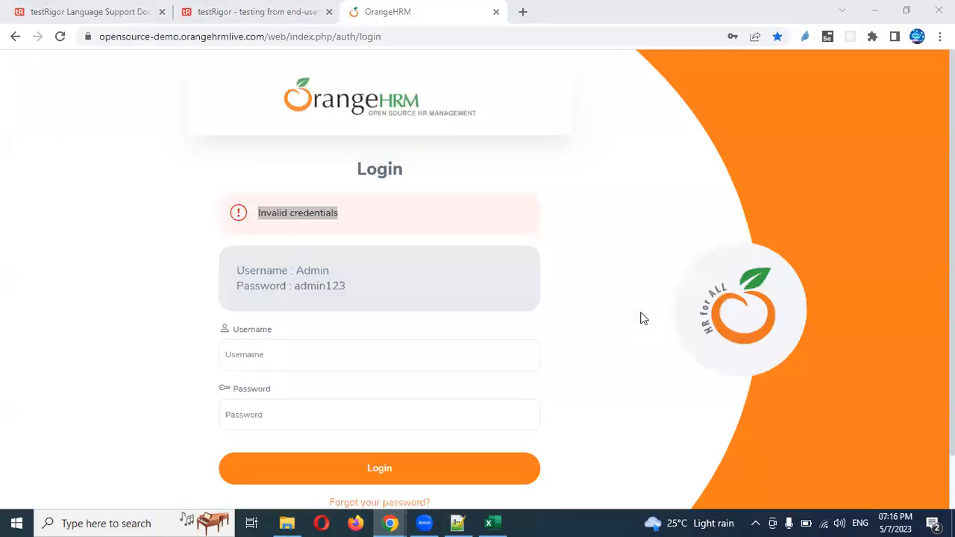
key("super+d")
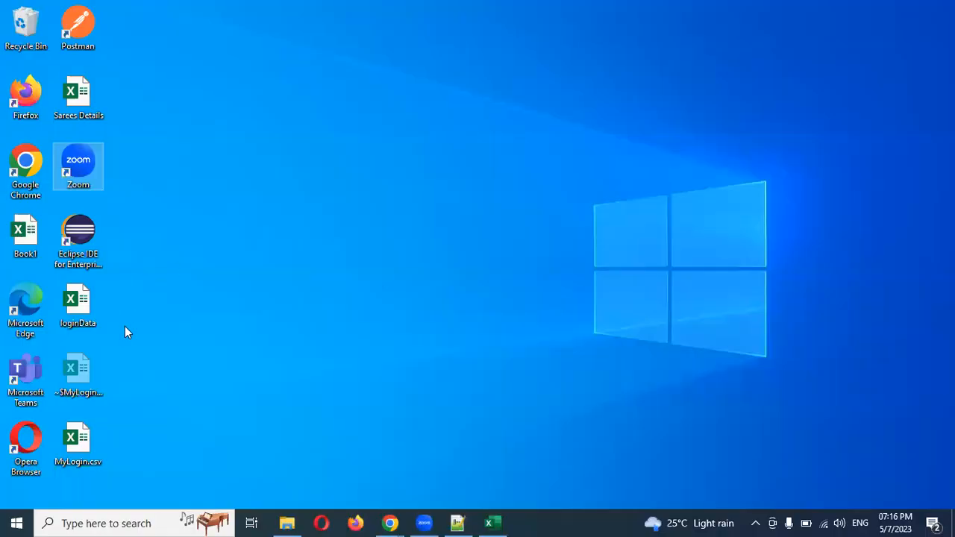
Reopen MyLogin.csv in Excel to verify its contents, close it, and return to testRigor
left_click(500, 521)
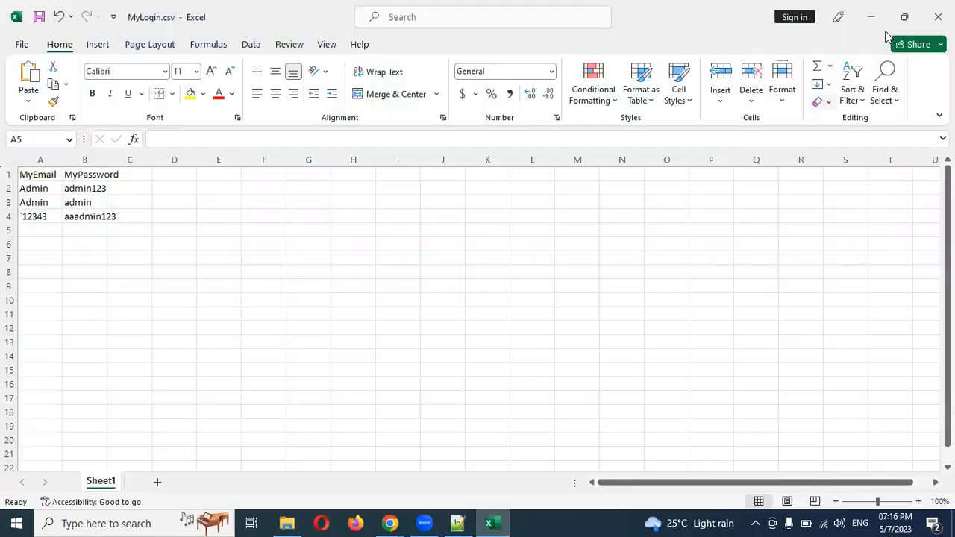
left_click(938, 17)
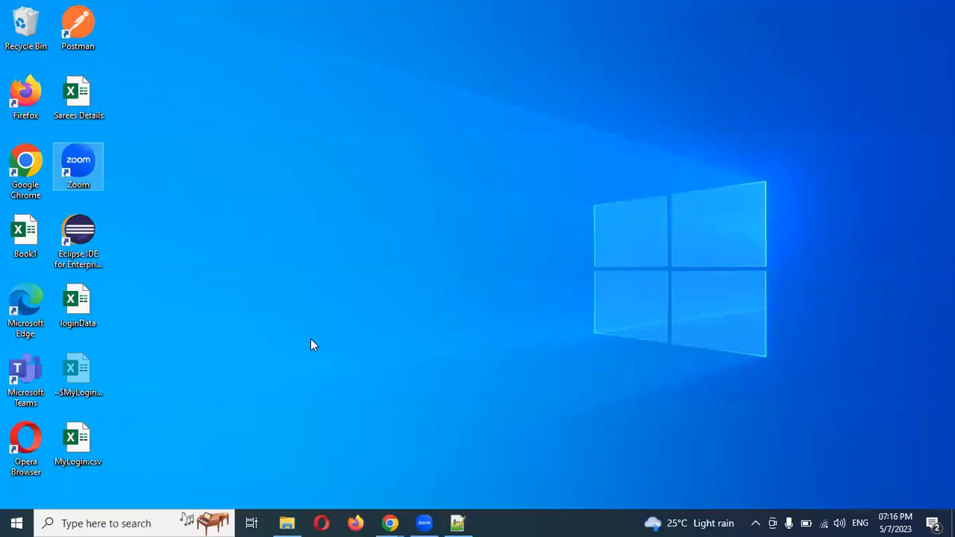
double_click(80, 441)
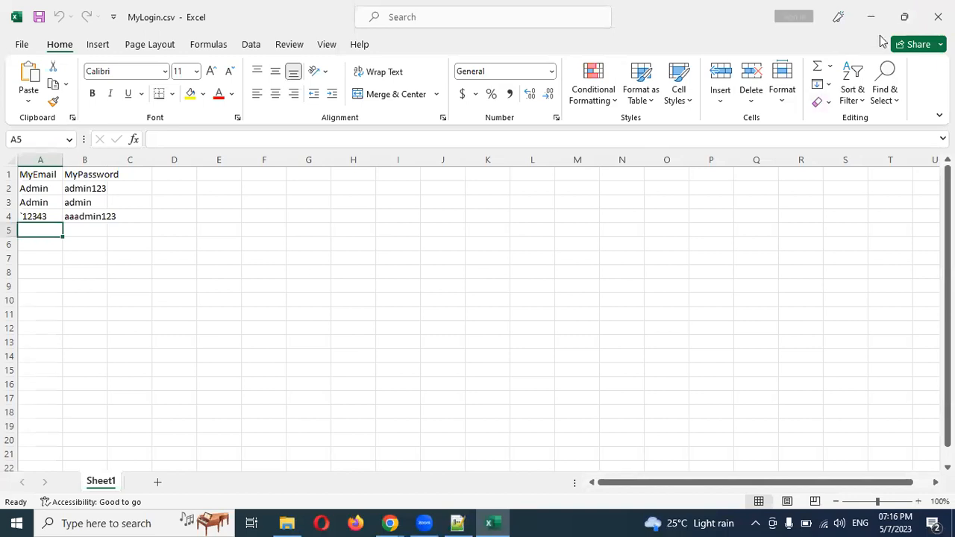
left_click(938, 17)
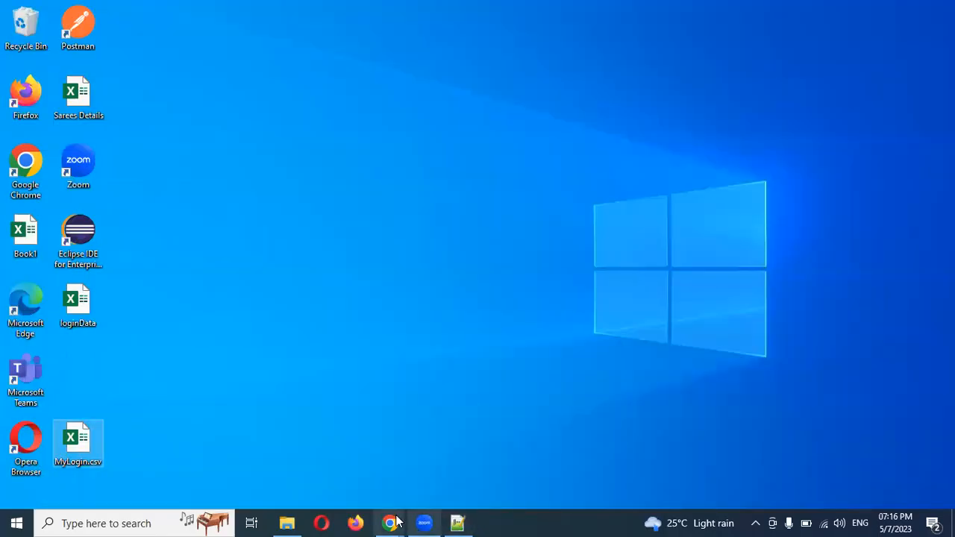
mouse_move(394, 521)
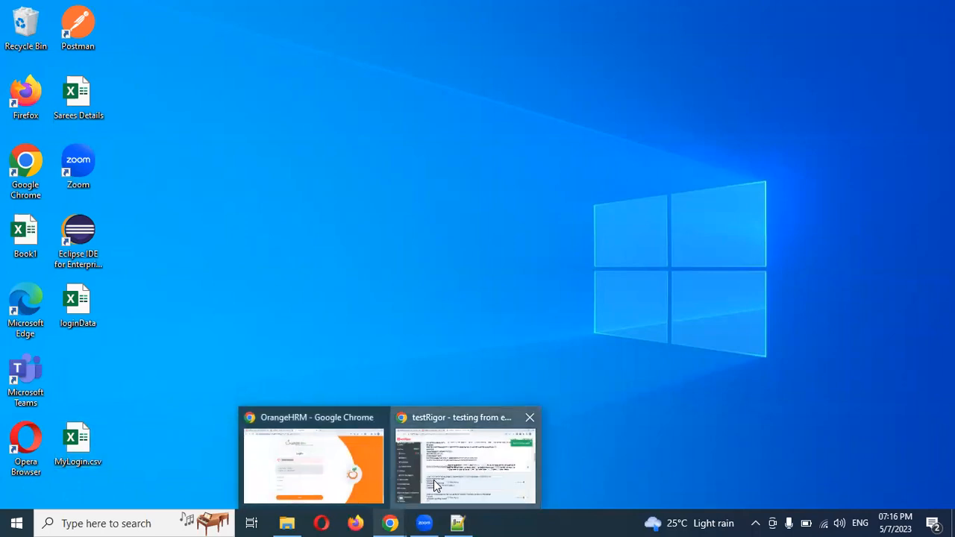
left_click(434, 480)
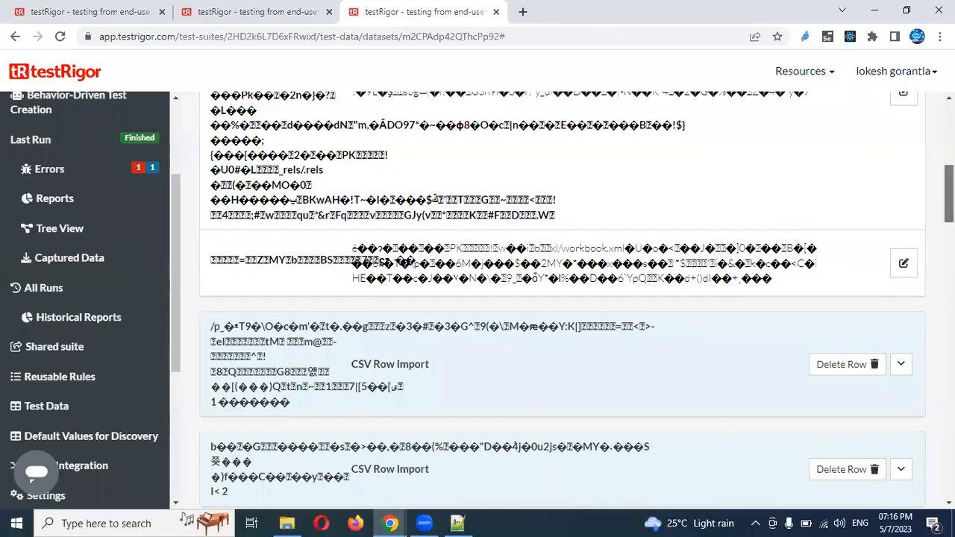
Delete the first five garbled imported rows and dismiss the row-deleted notifications
scroll(888, 362, "up", 10)
left_click(872, 366)
left_click(556, 278)
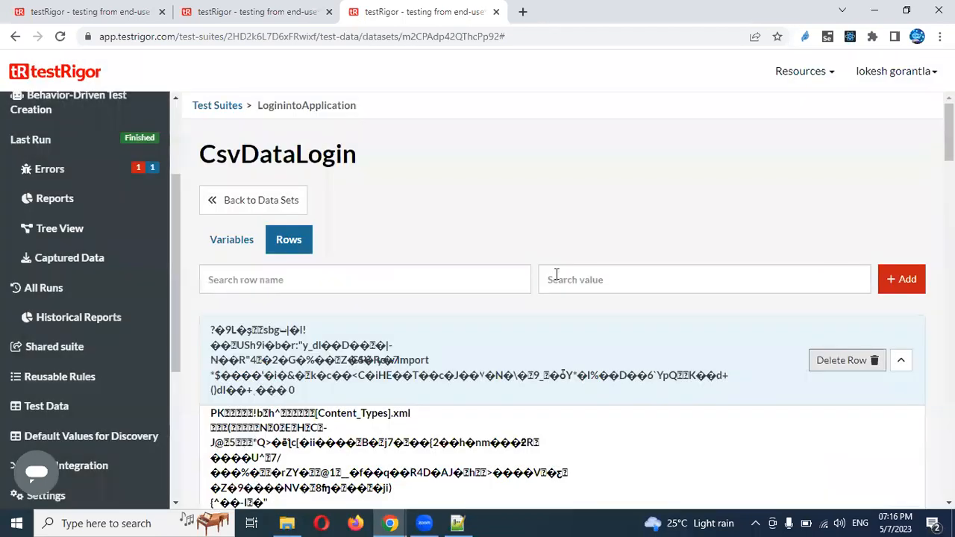
left_click(877, 371)
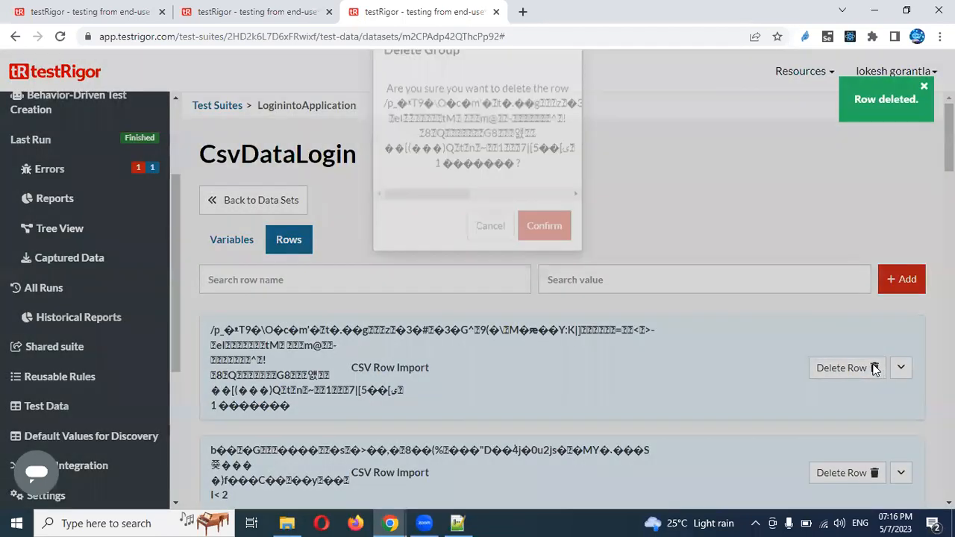
left_click(539, 279)
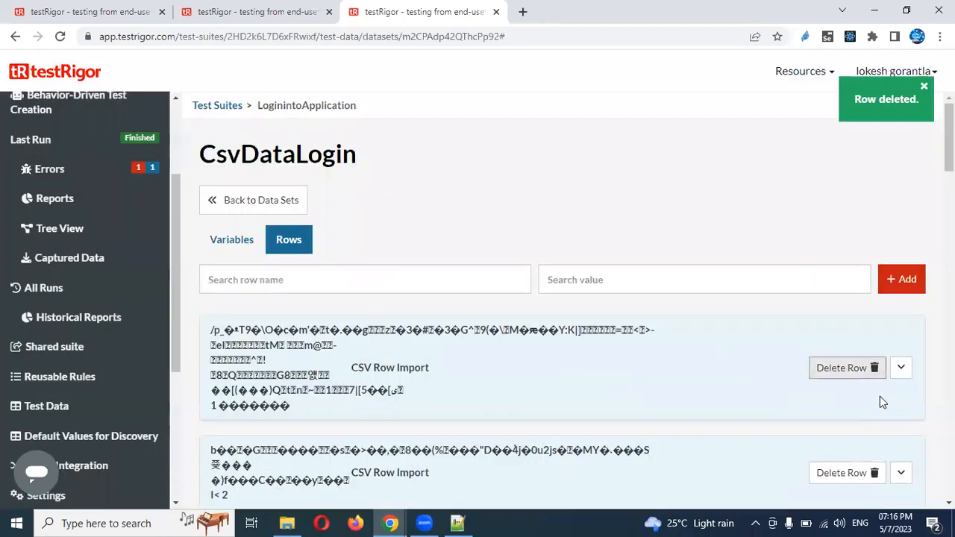
left_click(874, 351)
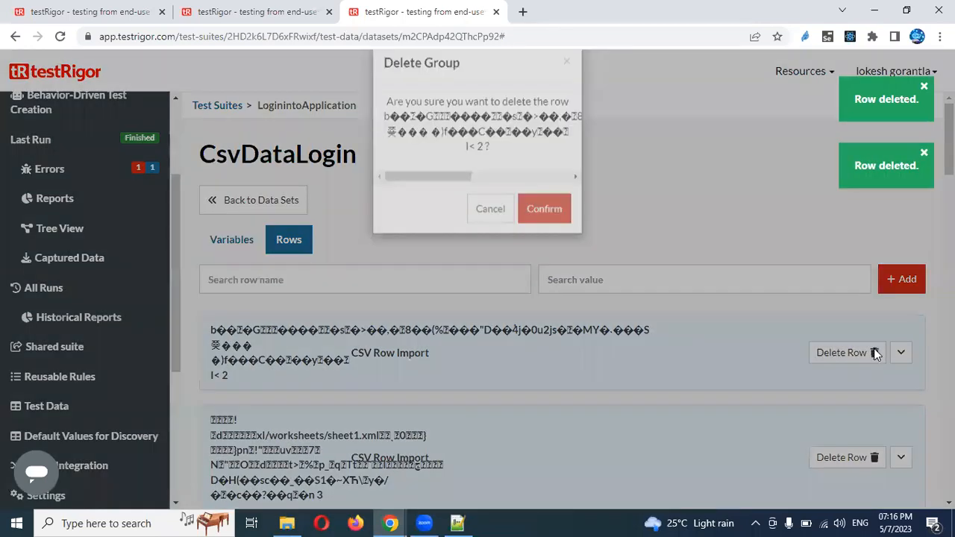
left_click(543, 246)
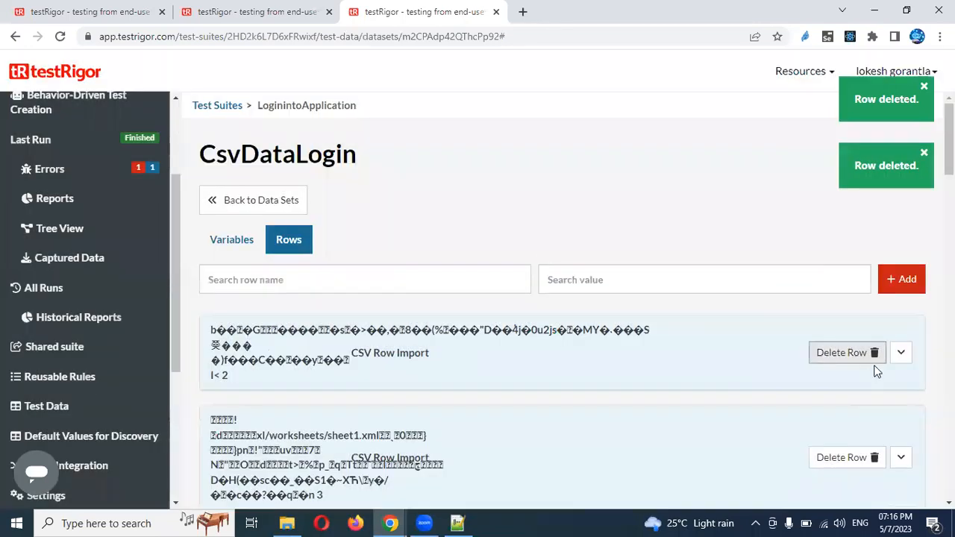
left_click(875, 370)
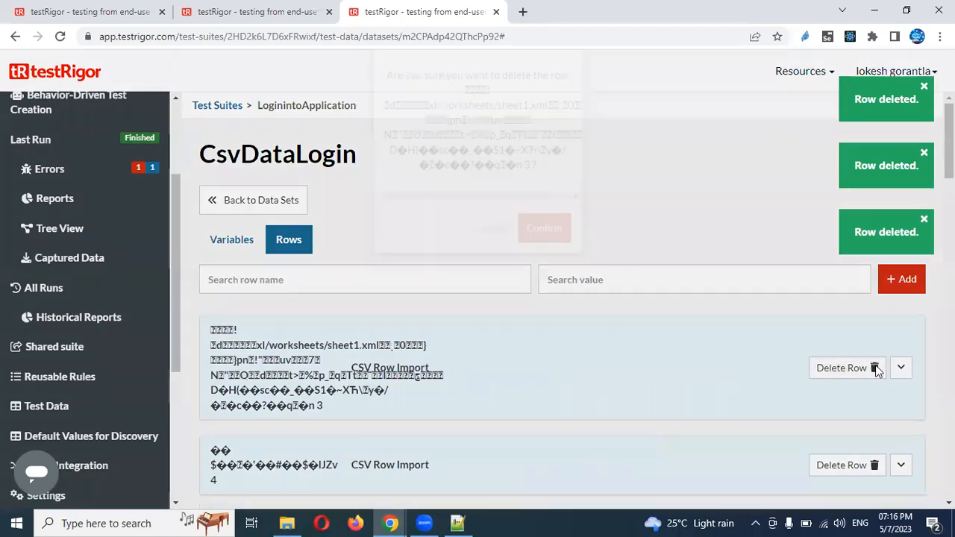
left_click(565, 284)
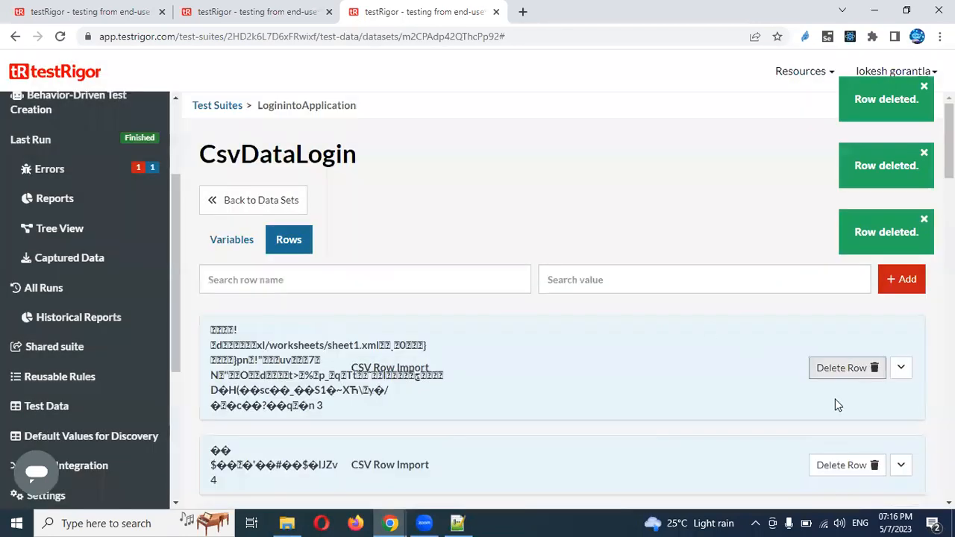
left_click(875, 344)
left_click(554, 196)
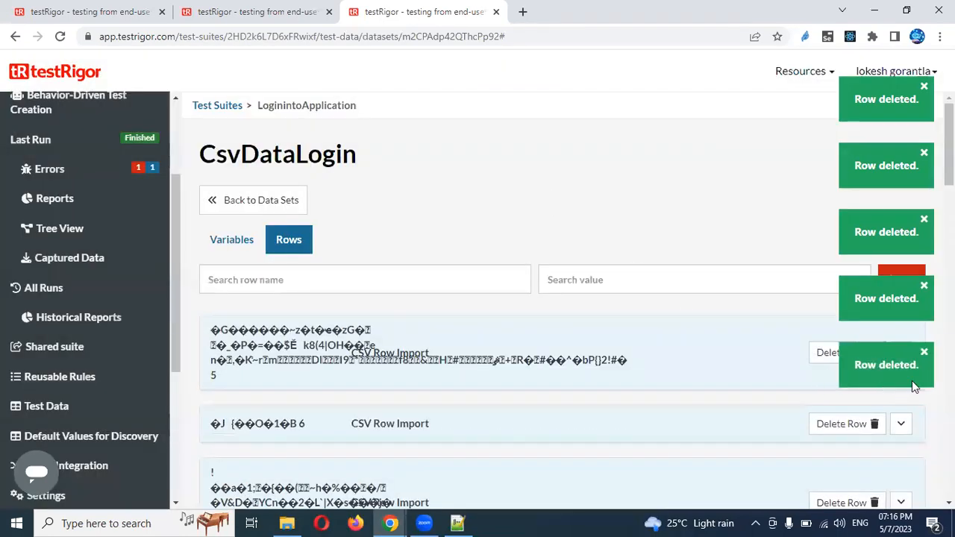
left_click(925, 353)
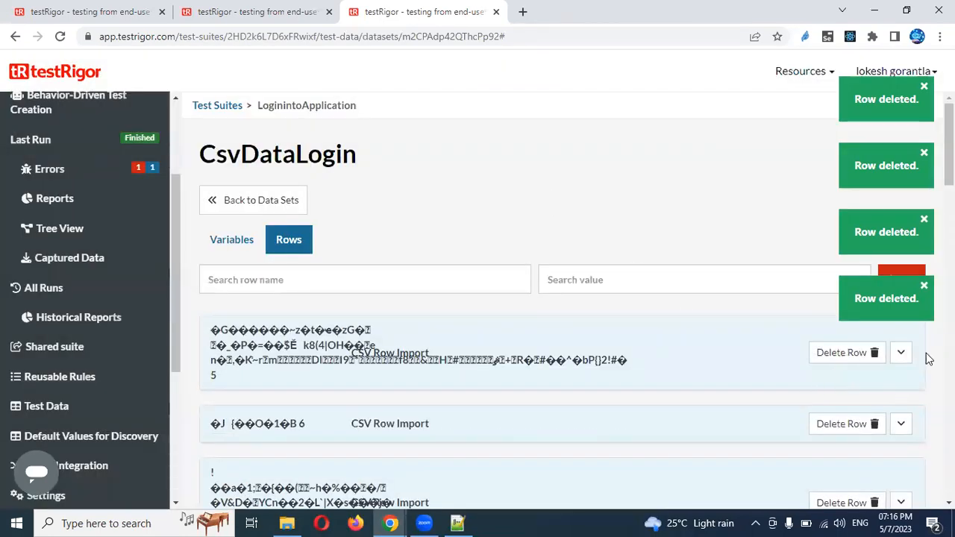
left_click(926, 288)
left_click(925, 220)
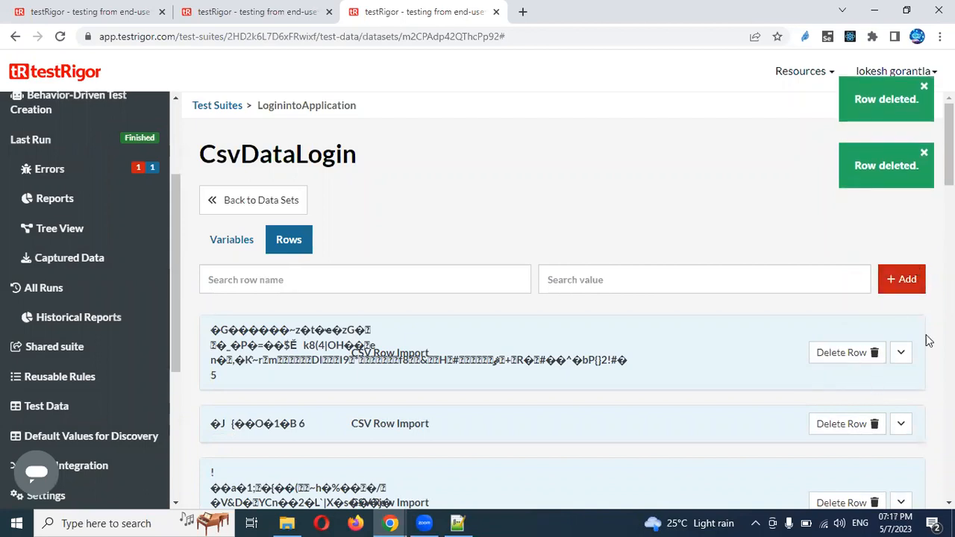
scroll(559, 299, "down", 15)
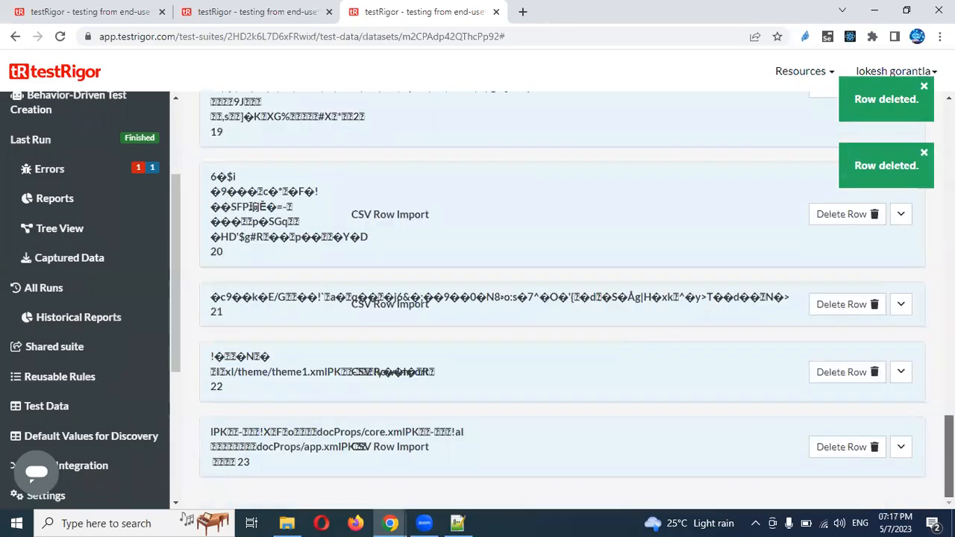
scroll(560, 299, "up", 15)
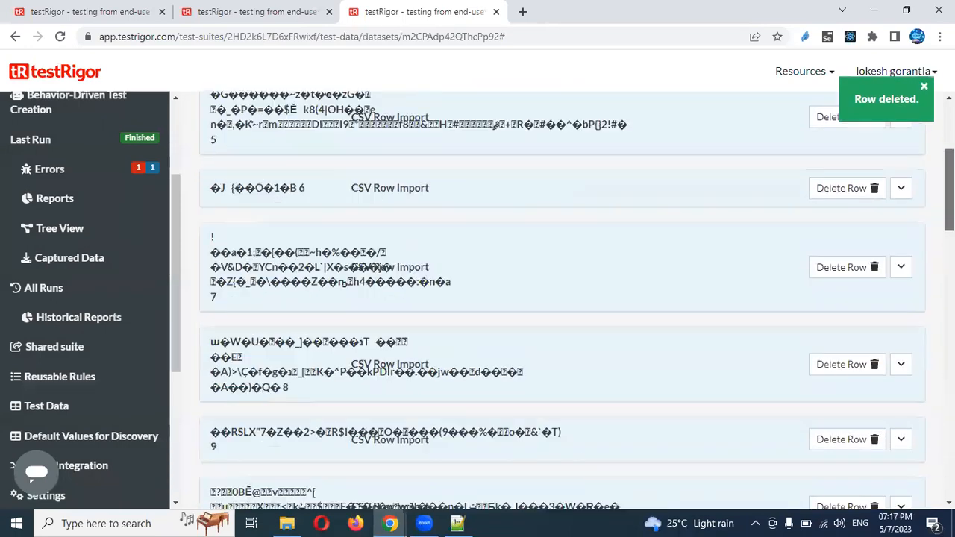
Delete the next garbled rows, 6 through 10, from the CsvDataLogin data set
left_click(874, 284)
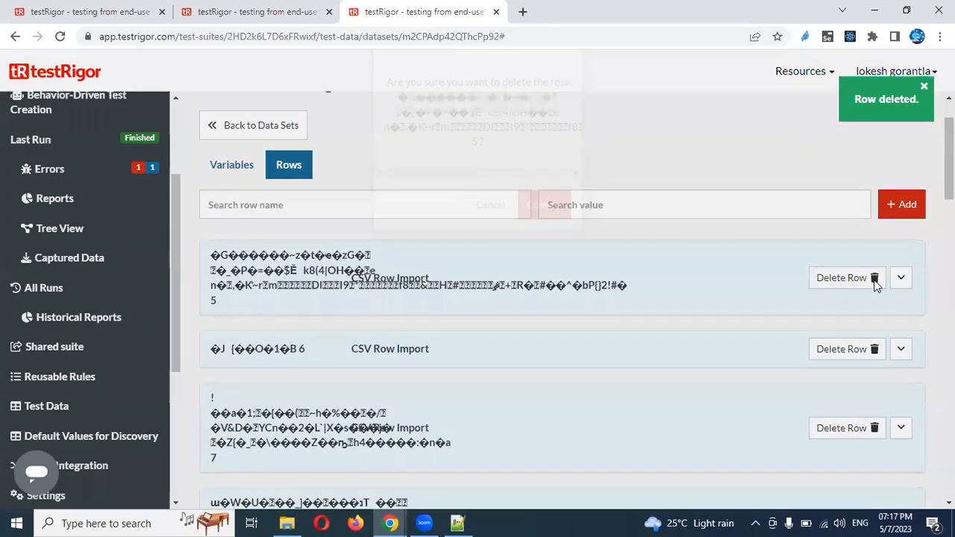
left_click(557, 250)
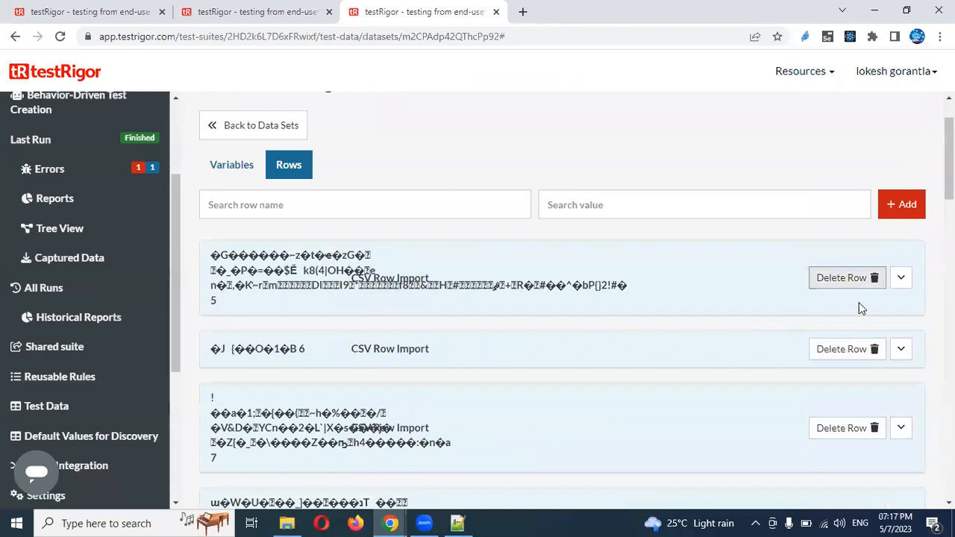
left_click(875, 261)
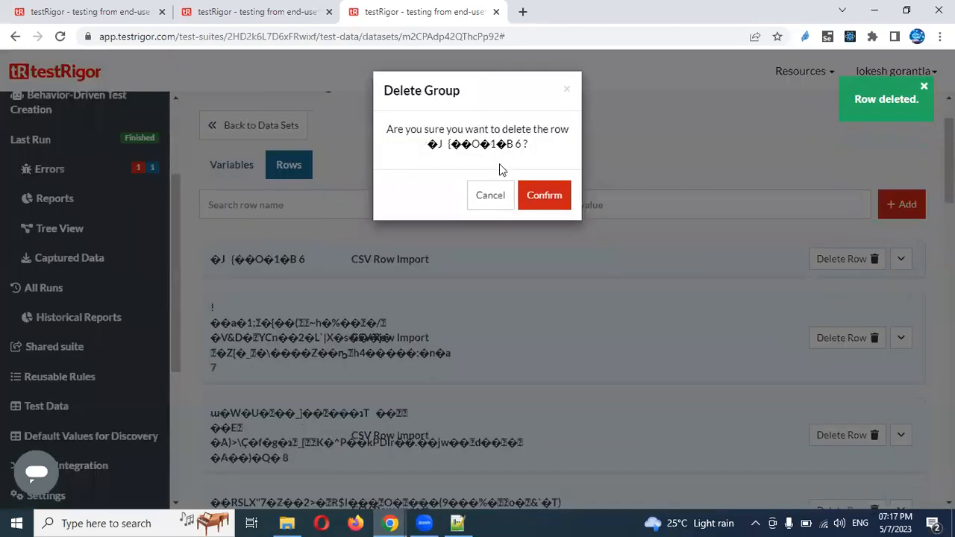
left_click(544, 198)
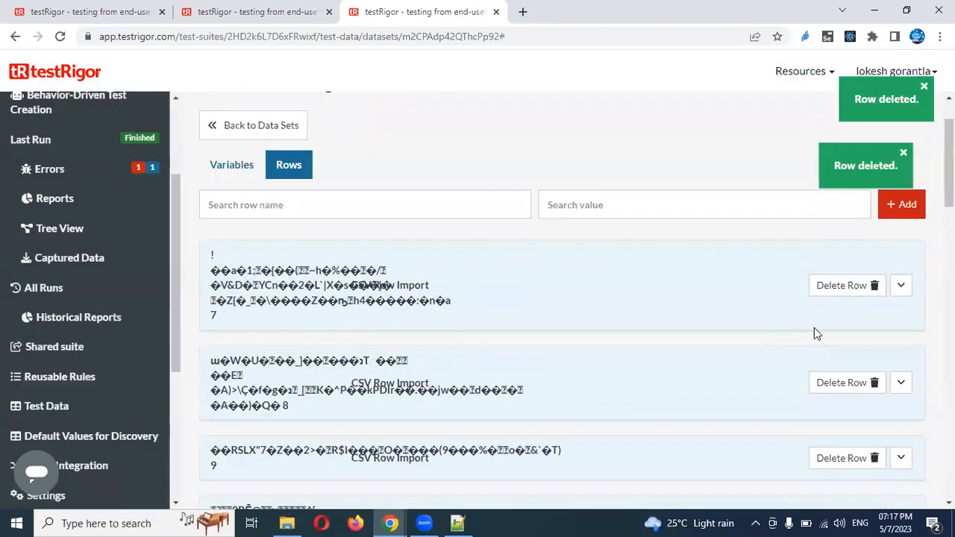
left_click(873, 289)
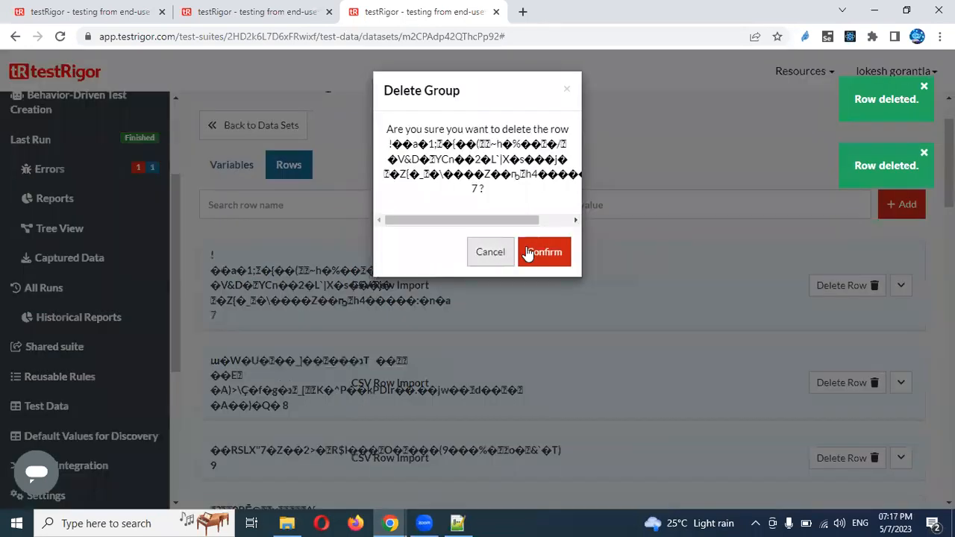
left_click(544, 252)
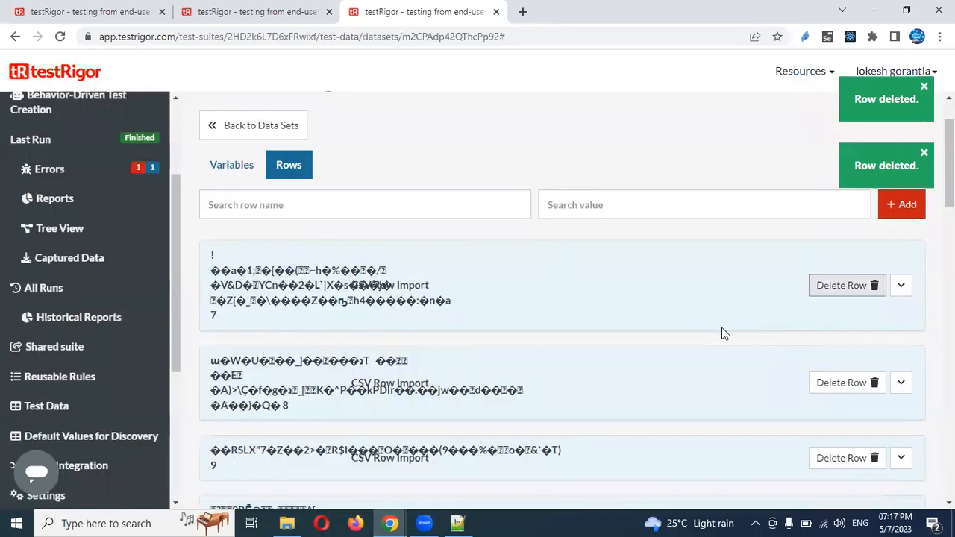
left_click(874, 285)
left_click(534, 254)
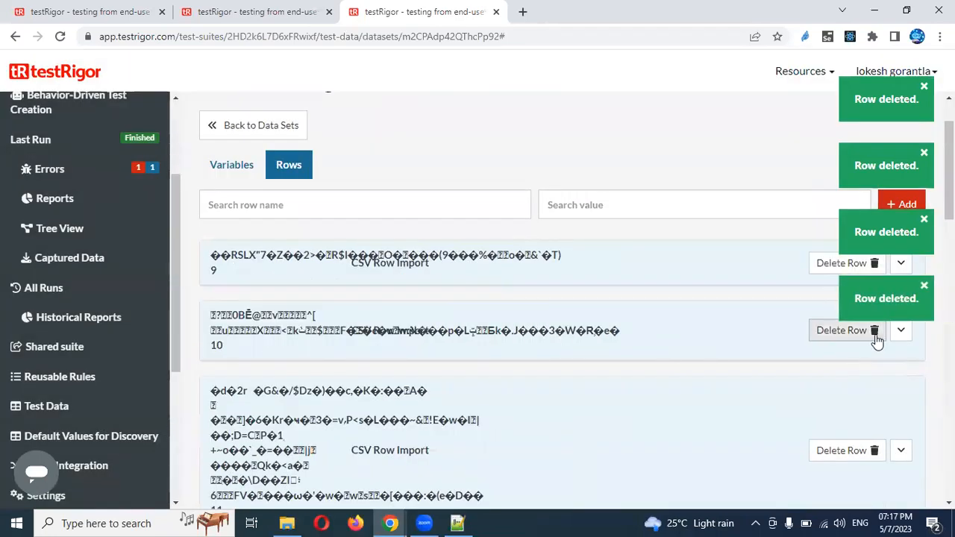
left_click(875, 334)
left_click(550, 243)
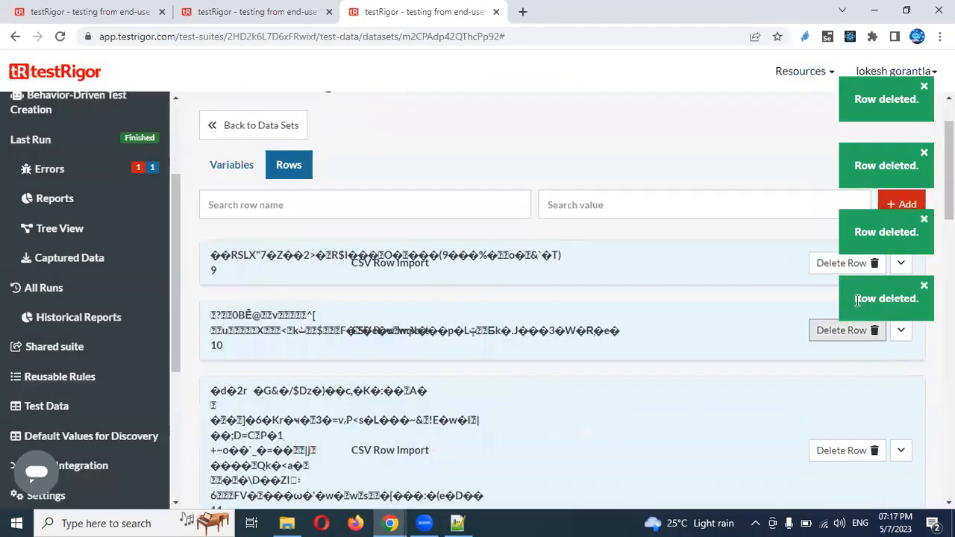
left_click(875, 264)
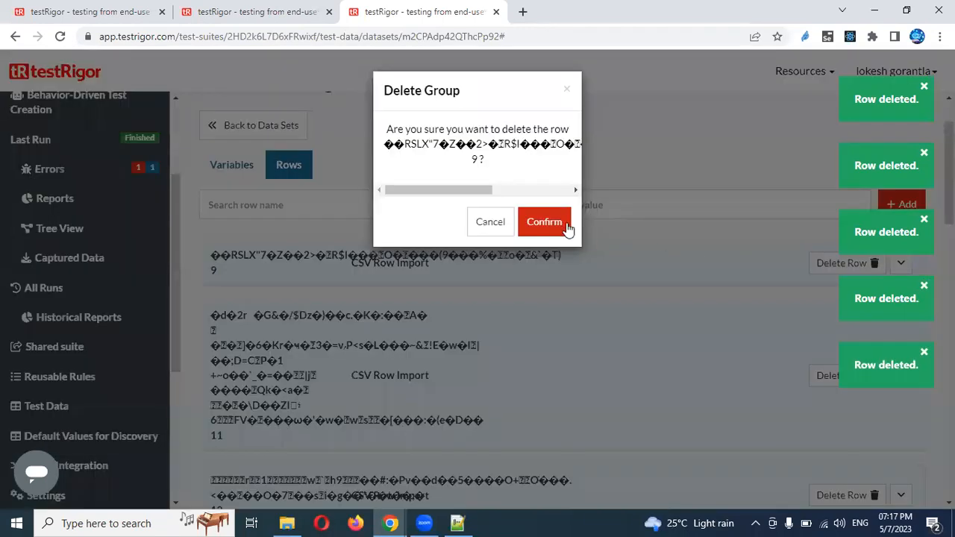
left_click(567, 226)
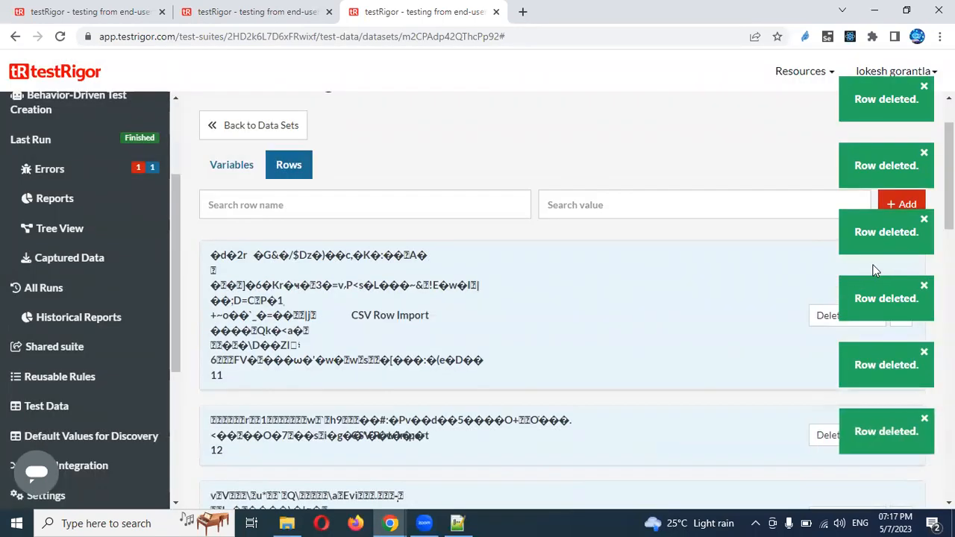
left_click(925, 286)
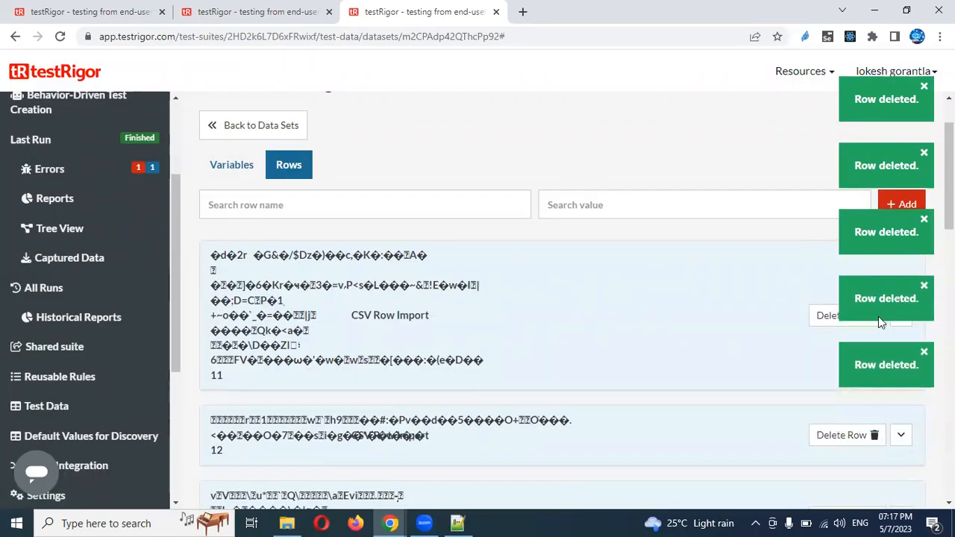
Delete the remaining garbled imported rows 11 through 15
left_click(872, 446)
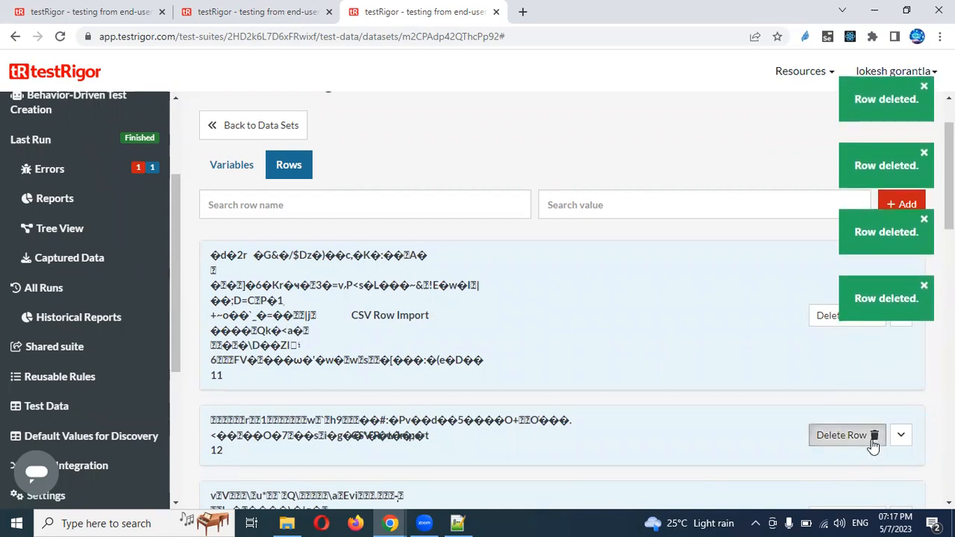
left_click(553, 233)
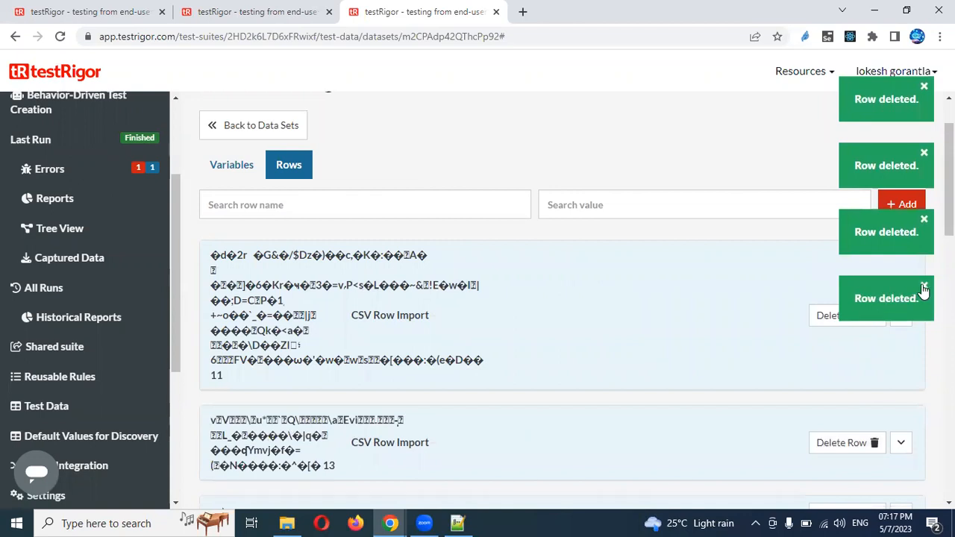
left_click(924, 286)
left_click(870, 317)
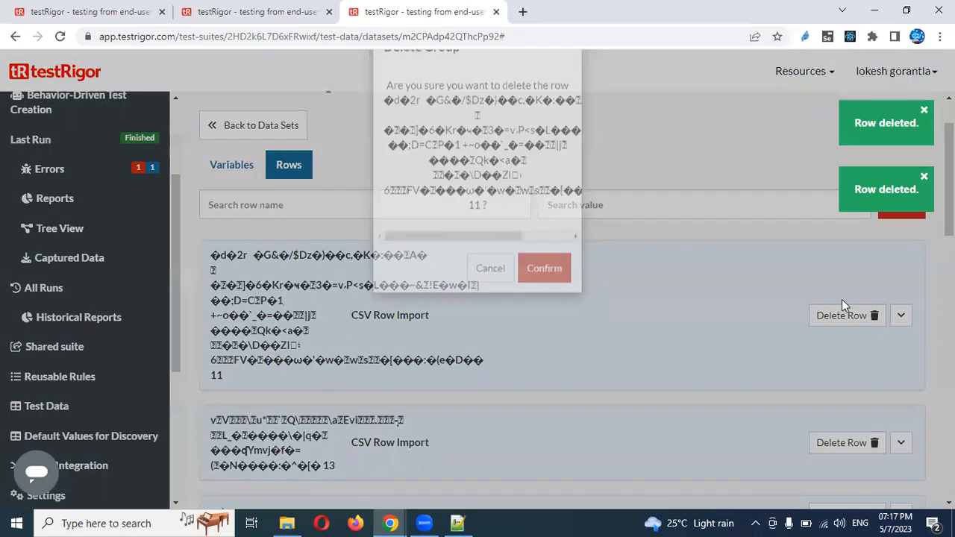
left_click(556, 314)
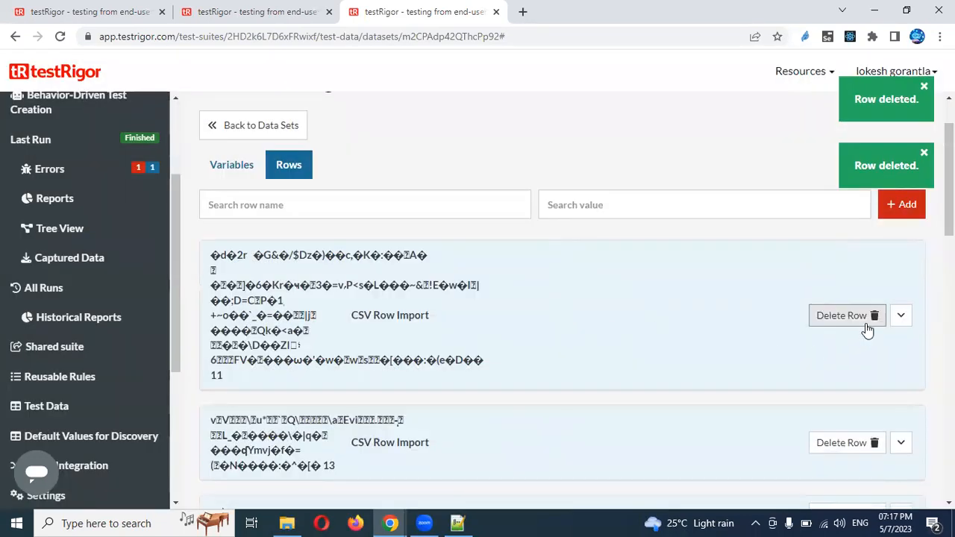
left_click(875, 278)
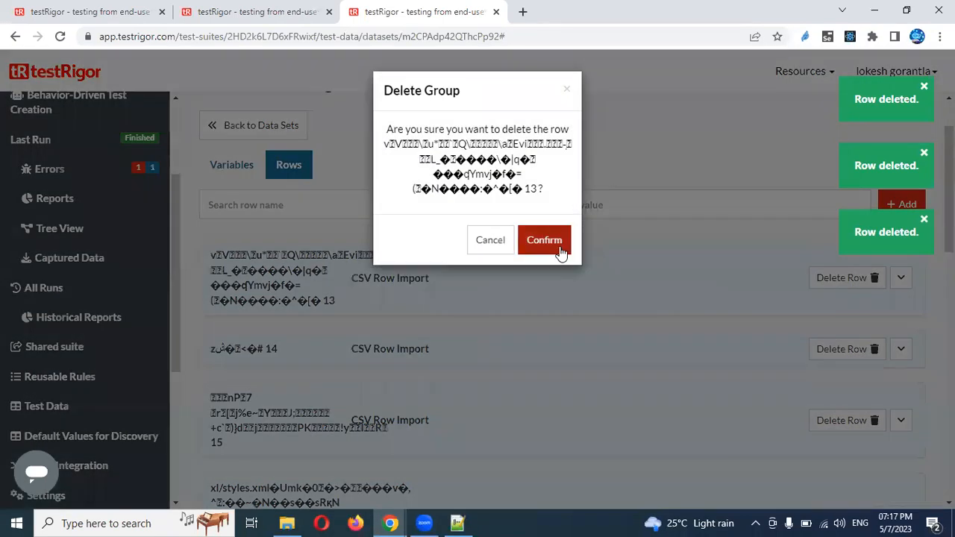
left_click(544, 222)
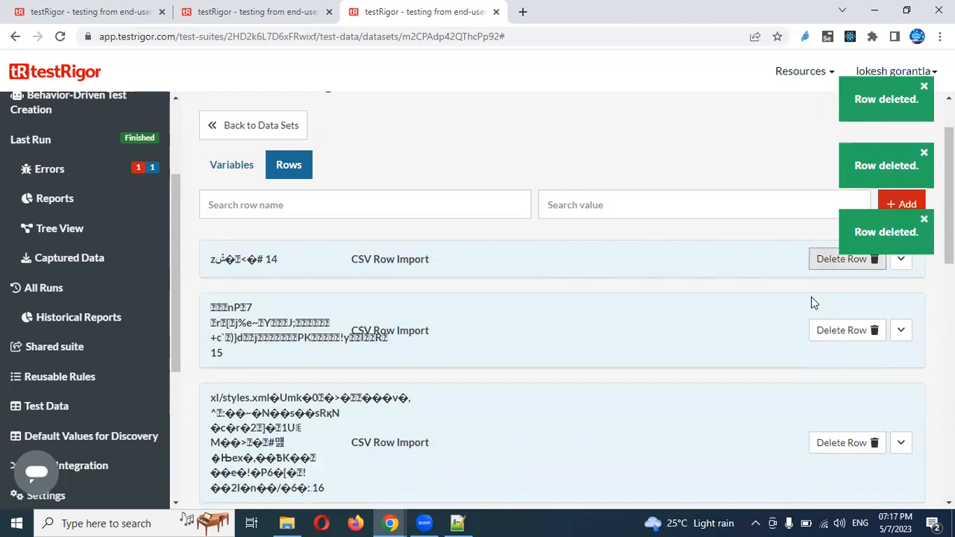
left_click(874, 263)
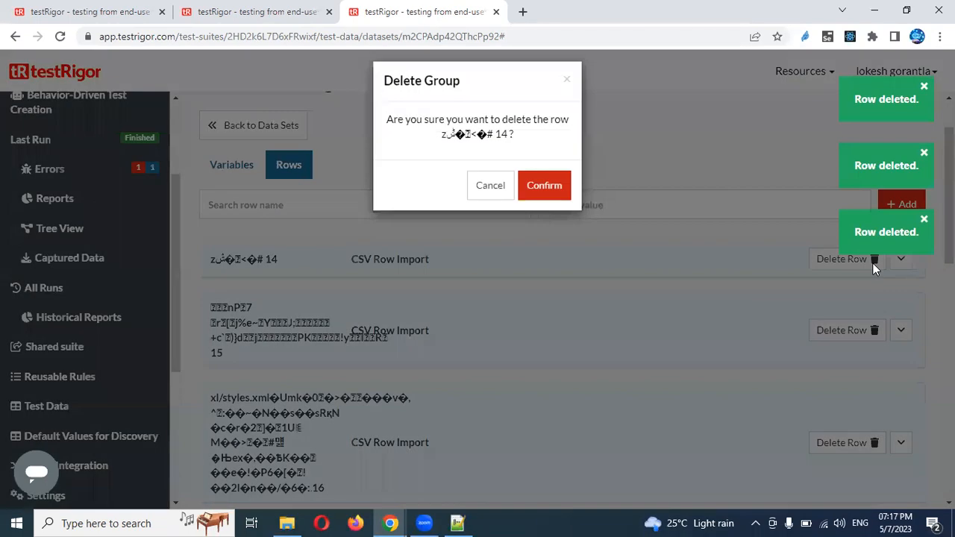
left_click(557, 209)
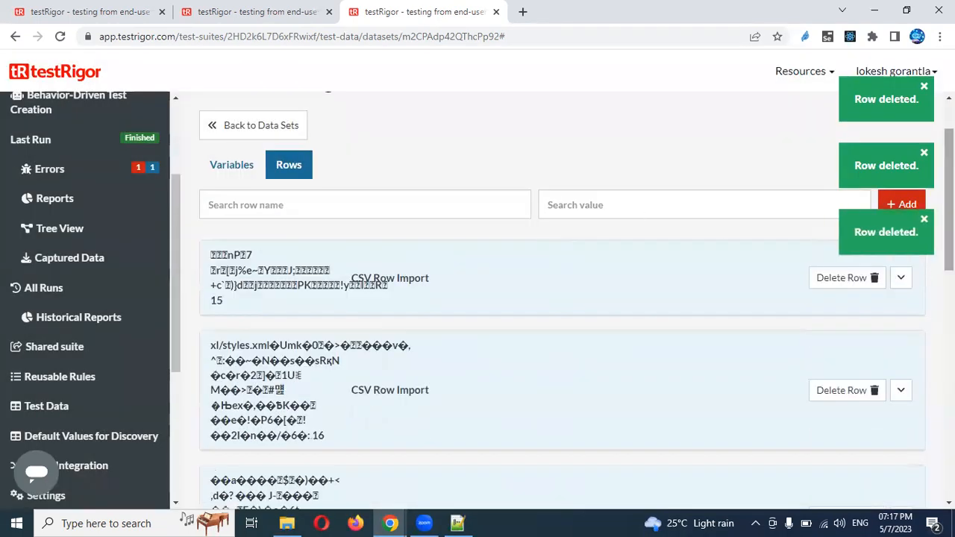
left_click(873, 279)
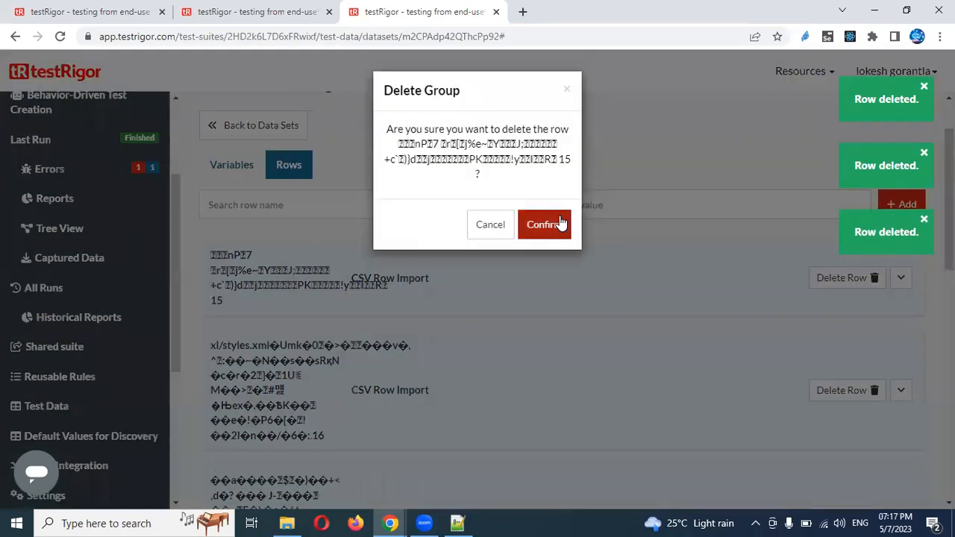
left_click(559, 218)
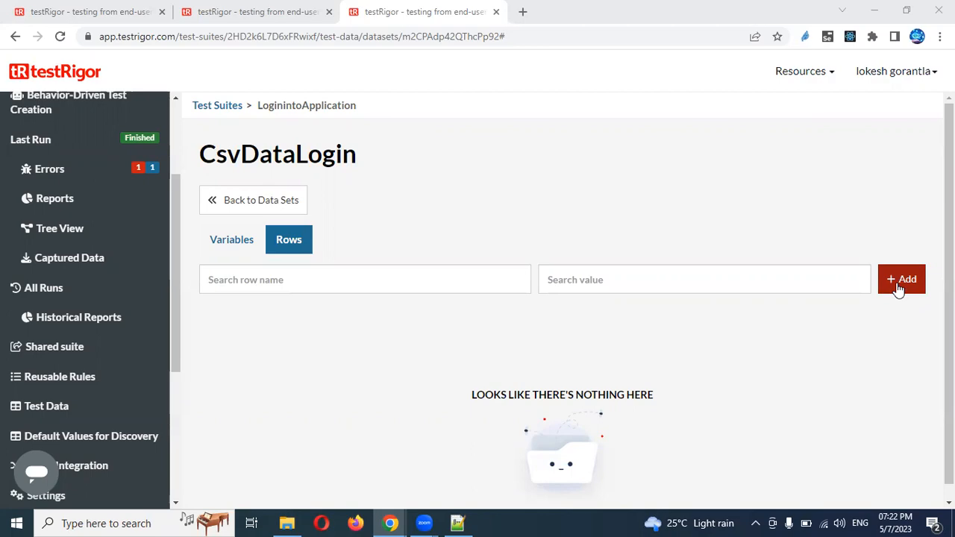
Open the MyLogin CSV file from the desktop in Excel
key("super+d")
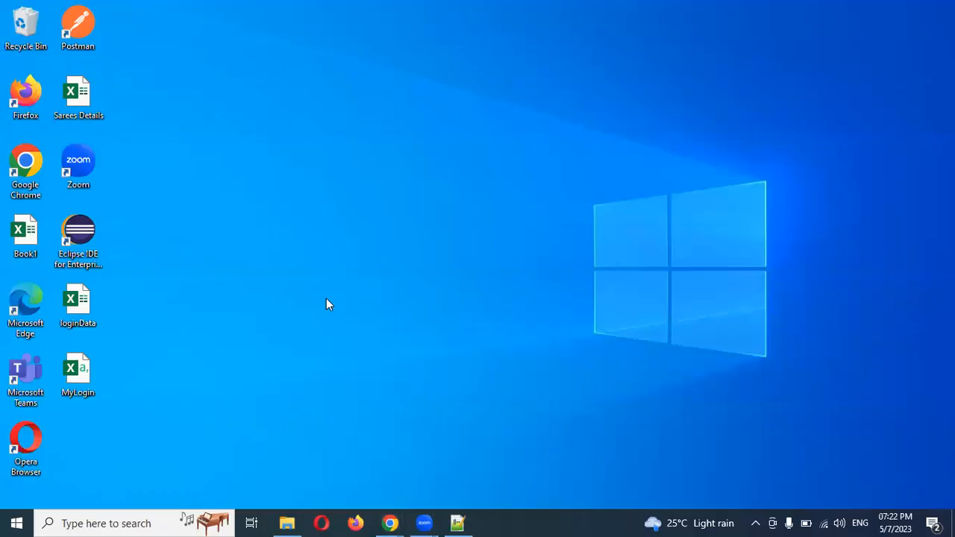
double_click(77, 374)
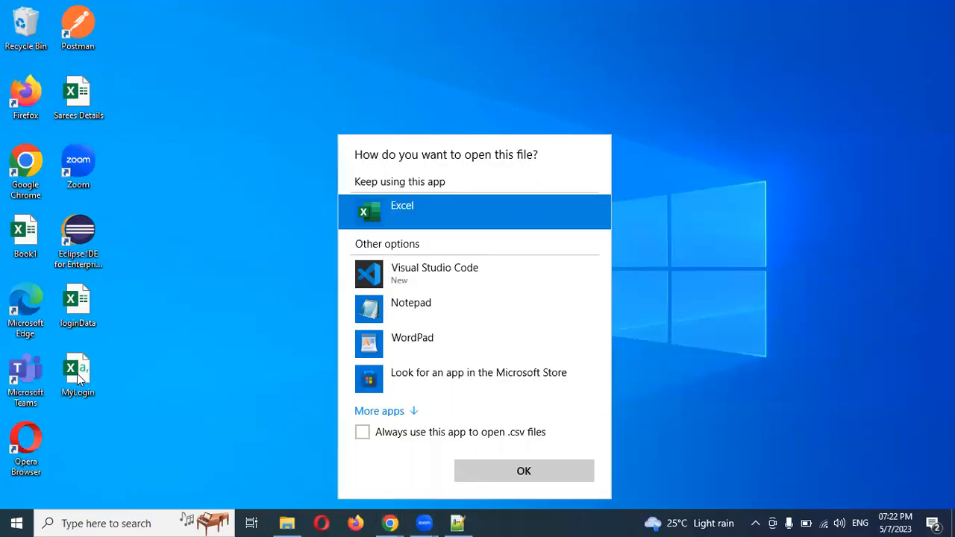
double_click(401, 207)
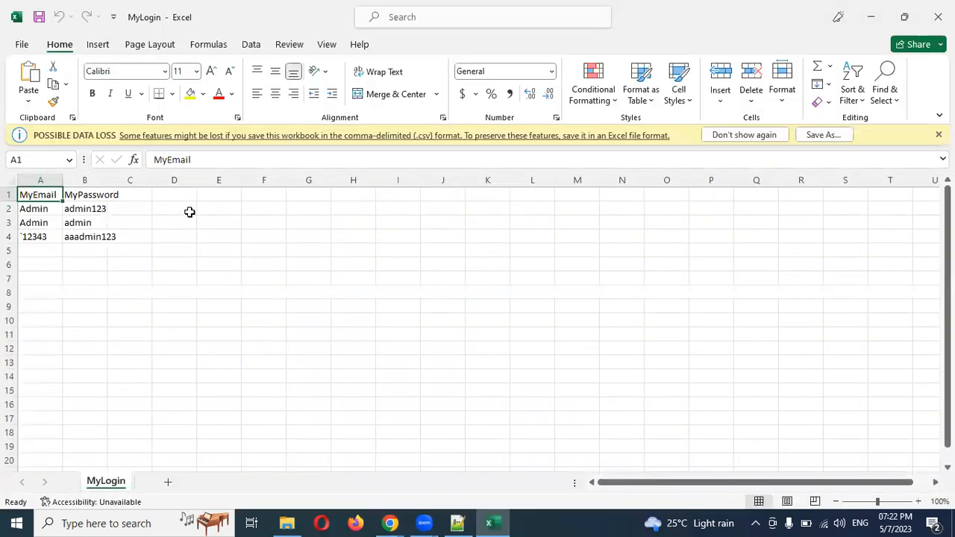
Check Save As settings (Desktop, CSV UTF-8), cancel them, and close Excel to return to testRigor
left_click(21, 44)
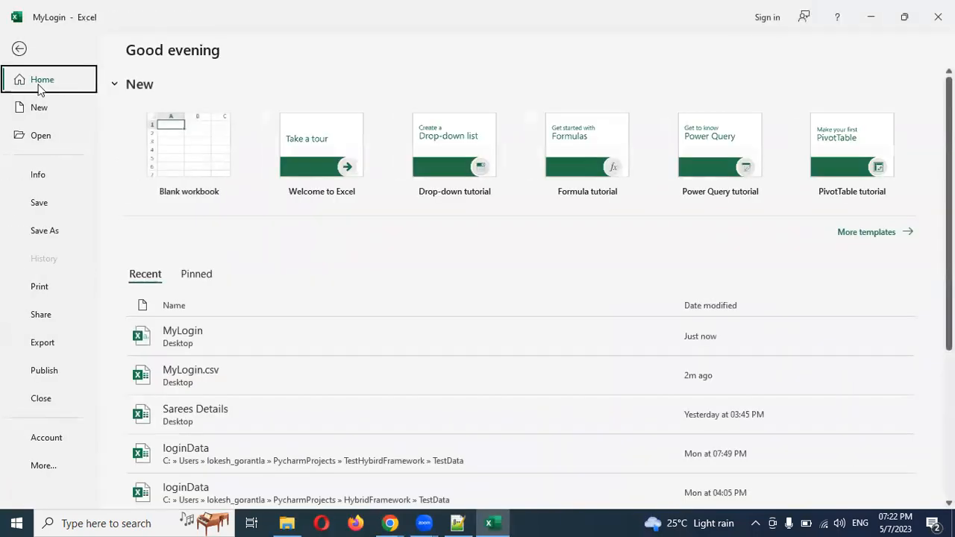
left_click(49, 231)
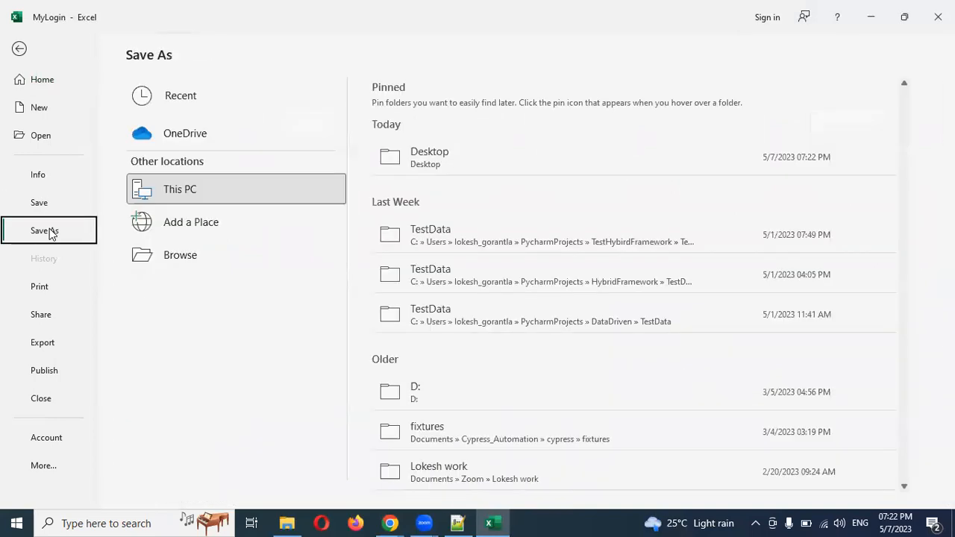
left_click(438, 159)
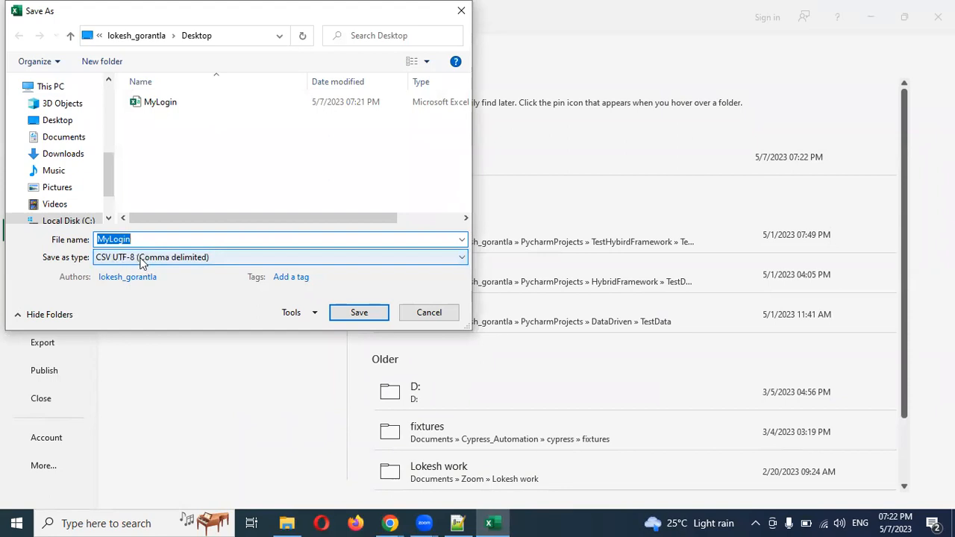
left_click(171, 257)
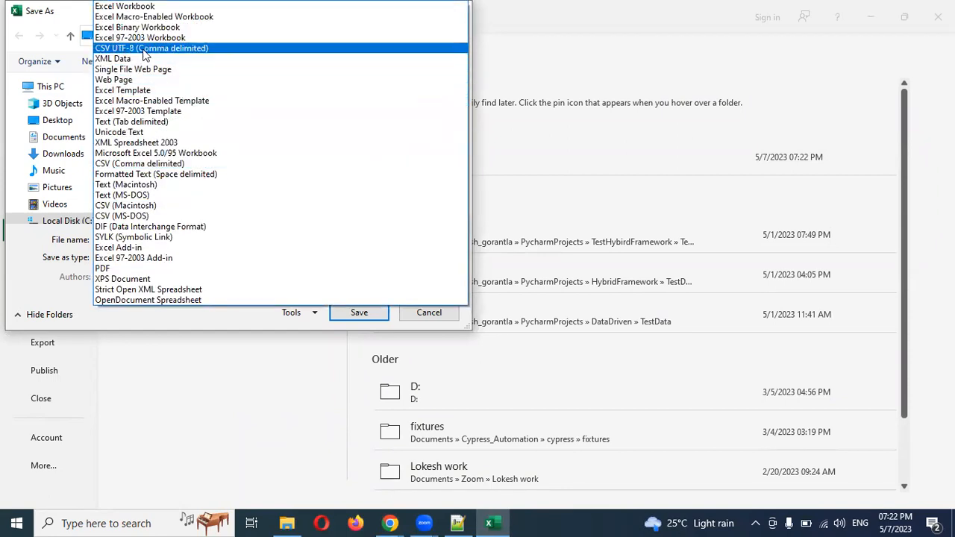
left_click(528, 79)
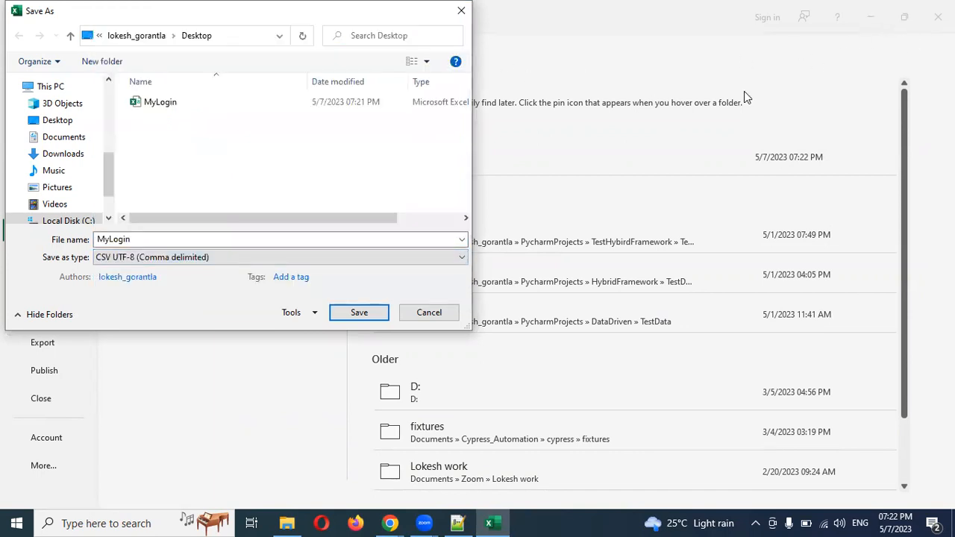
left_click(435, 315)
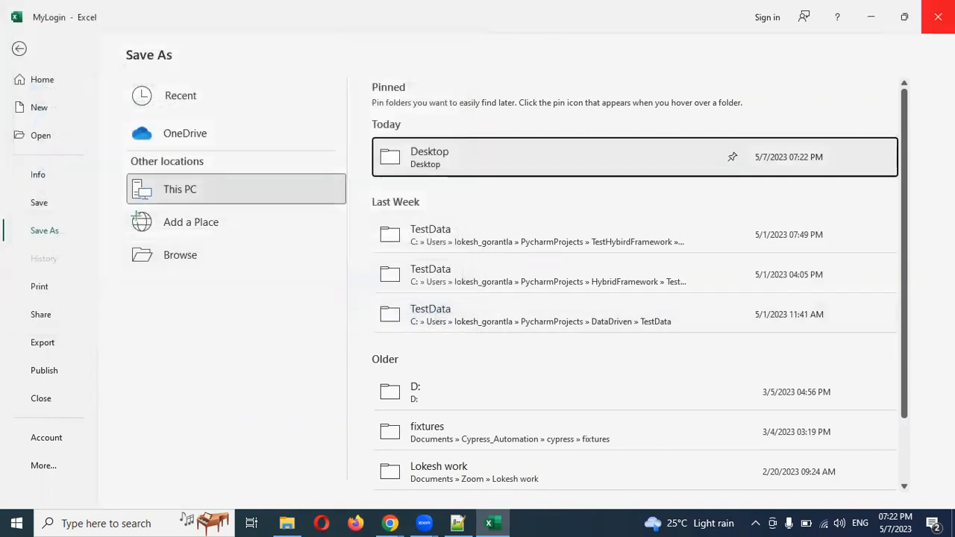
left_click(938, 16)
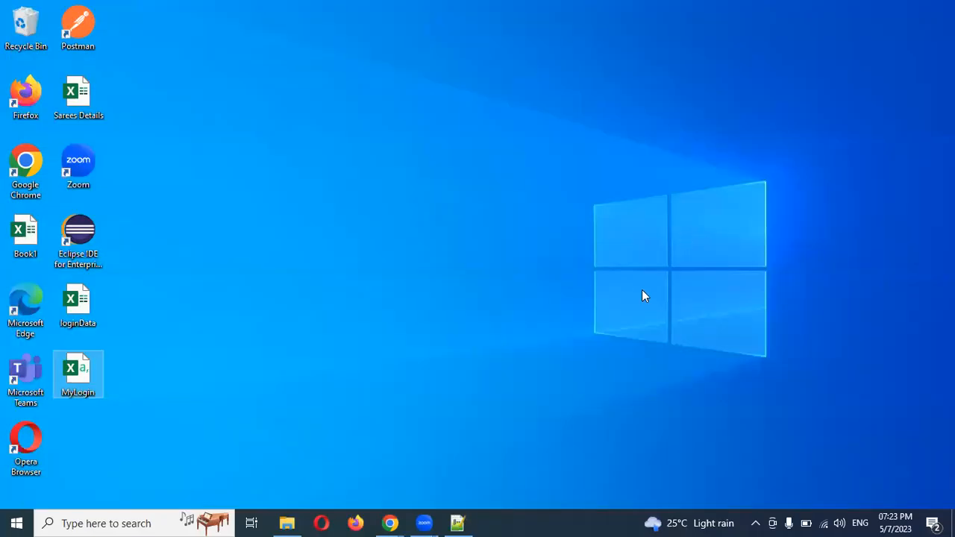
left_click(390, 523)
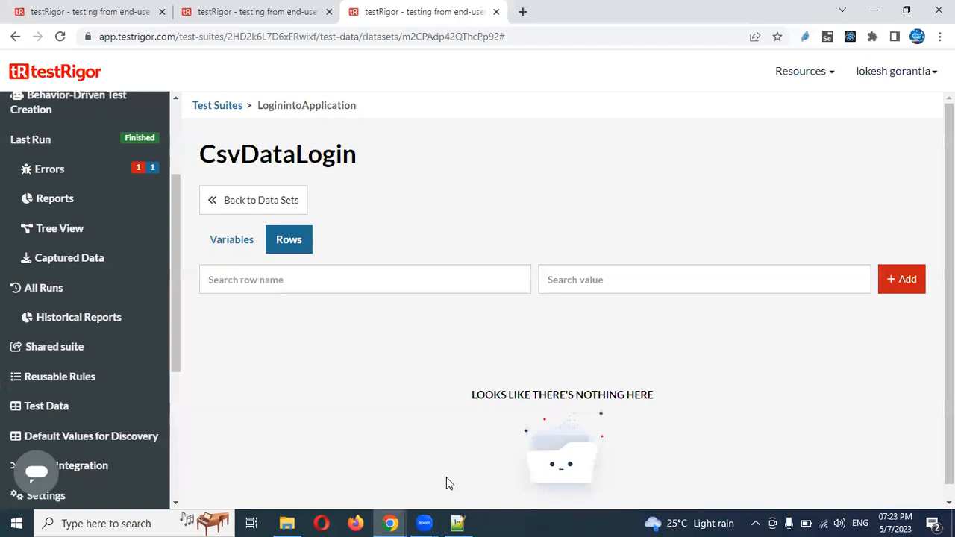
Start a CSV upload to CsvDataLogin and choose MyLogin.csv from the desktop
left_click(897, 292)
left_click(862, 383)
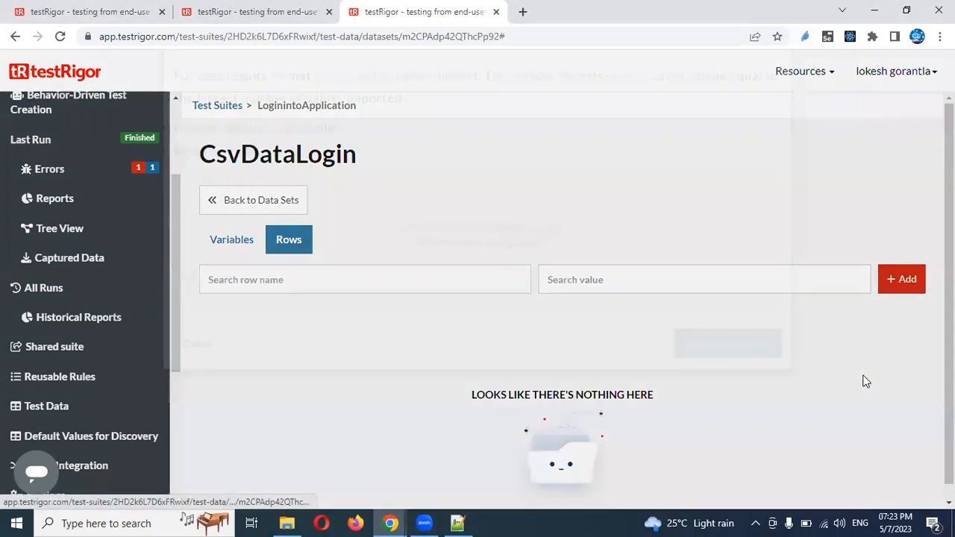
left_click(506, 338)
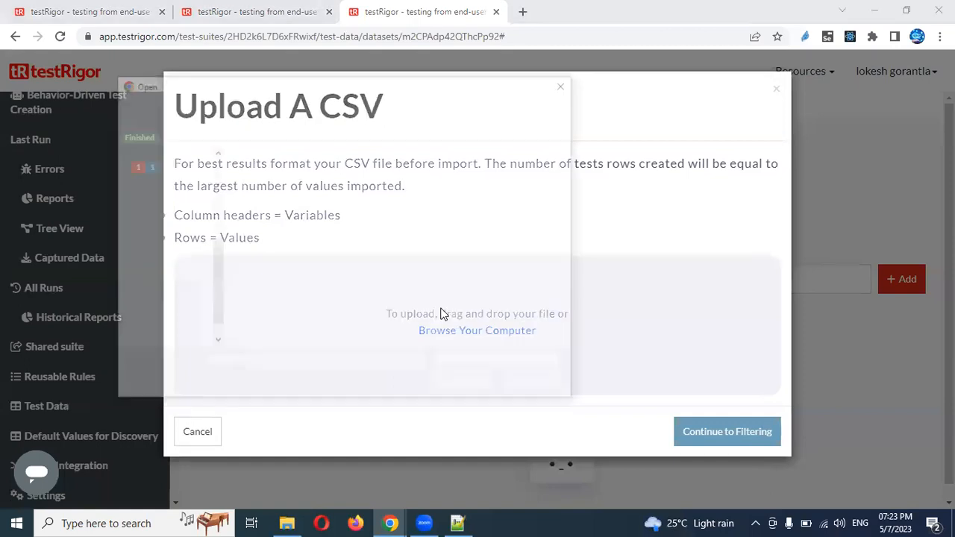
double_click(269, 208)
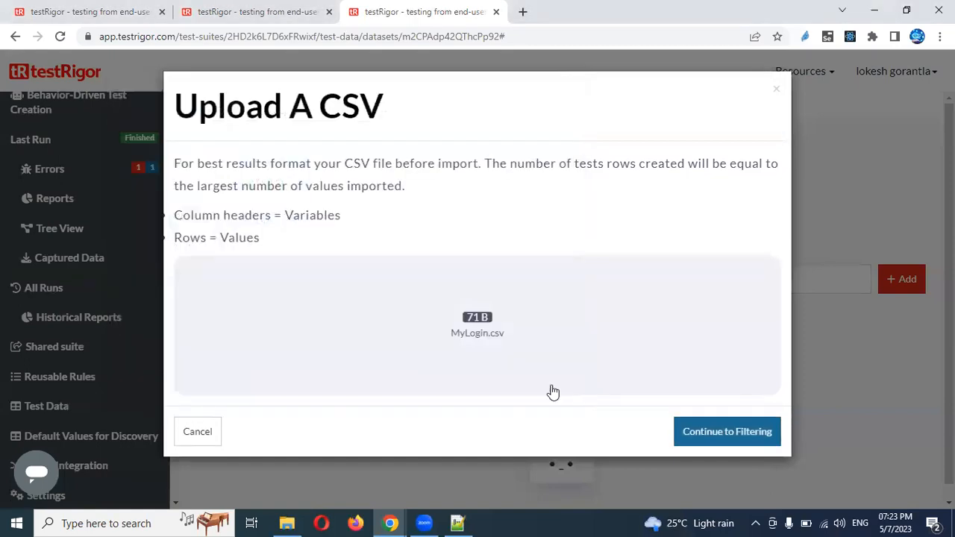
Keep the MyEmail and MyPassword columns, continue through filtering and preview, and import the rows
left_click(756, 433)
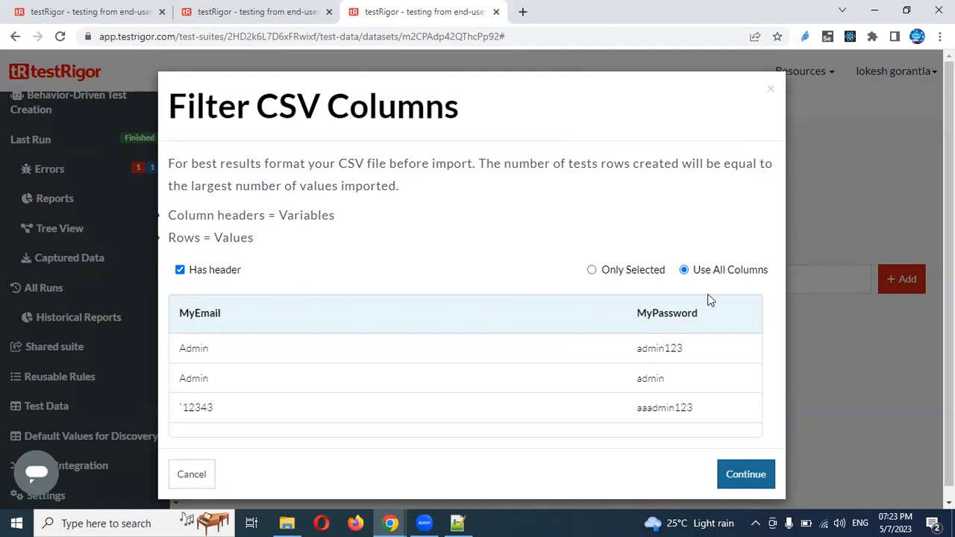
double_click(198, 315)
double_click(674, 314)
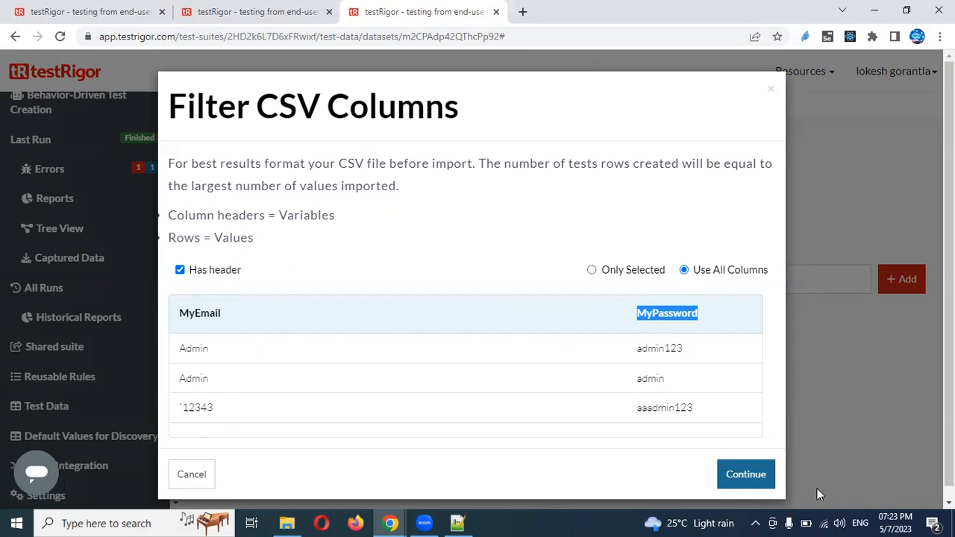
left_click(762, 482)
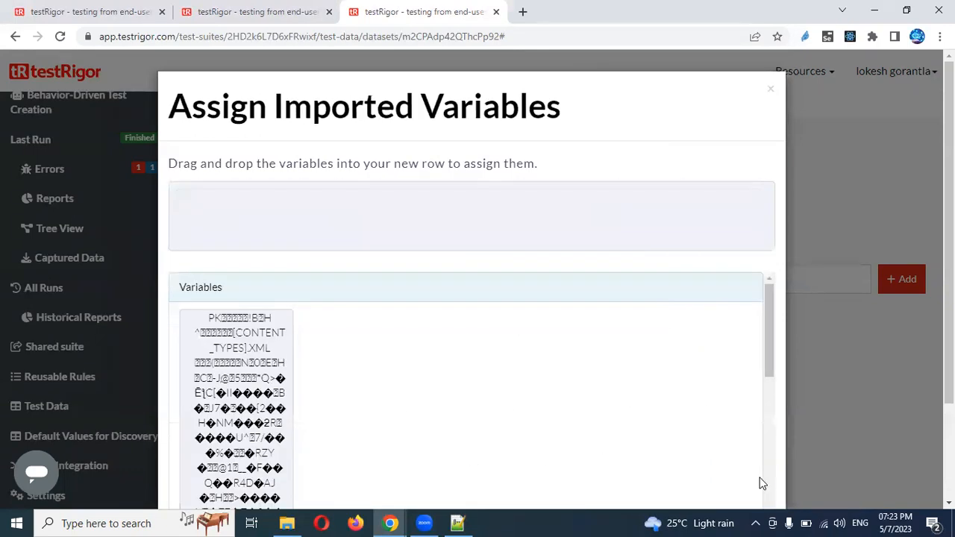
left_click_drag(767, 326, 768, 494)
left_click_drag(950, 351, 949, 444)
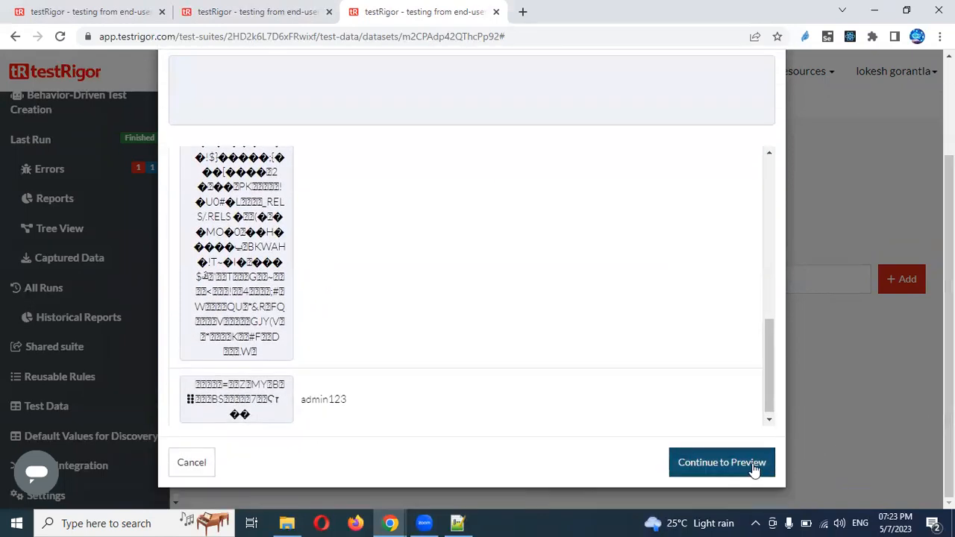
left_click(755, 467)
left_click(747, 503)
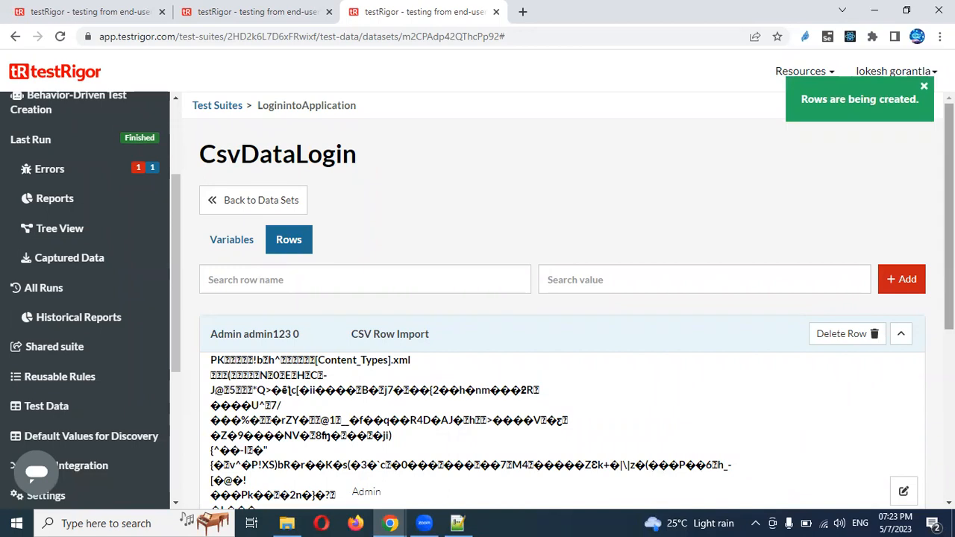
Review the three imported CsvDataLogin rows, collapse the first, and view the Variables list
scroll(853, 427, "down", 5)
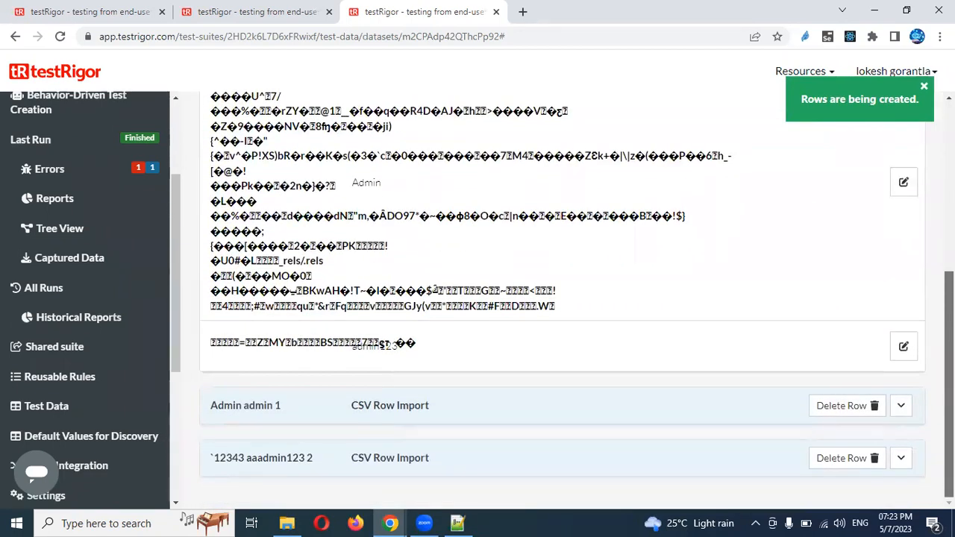
scroll(561, 298, "up", 3)
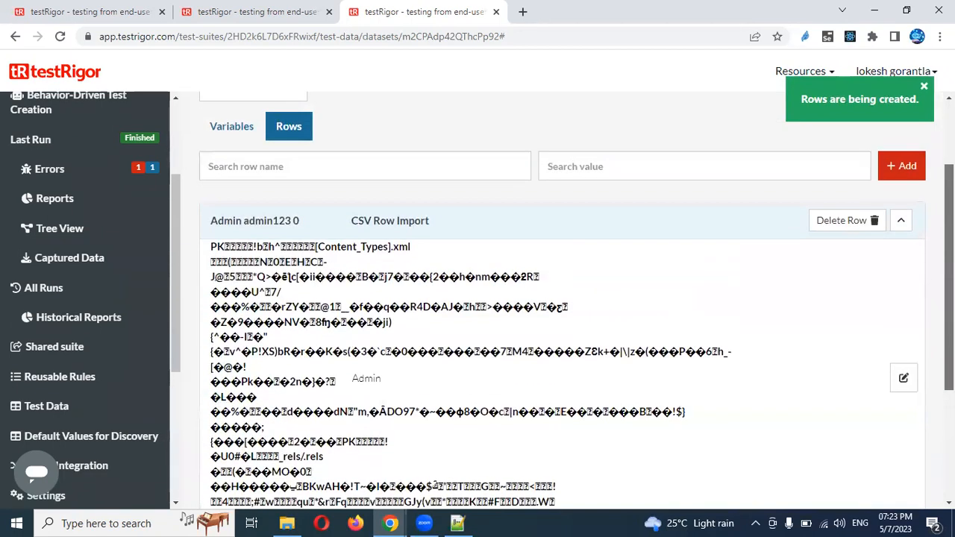
scroll(561, 301, "up", 2)
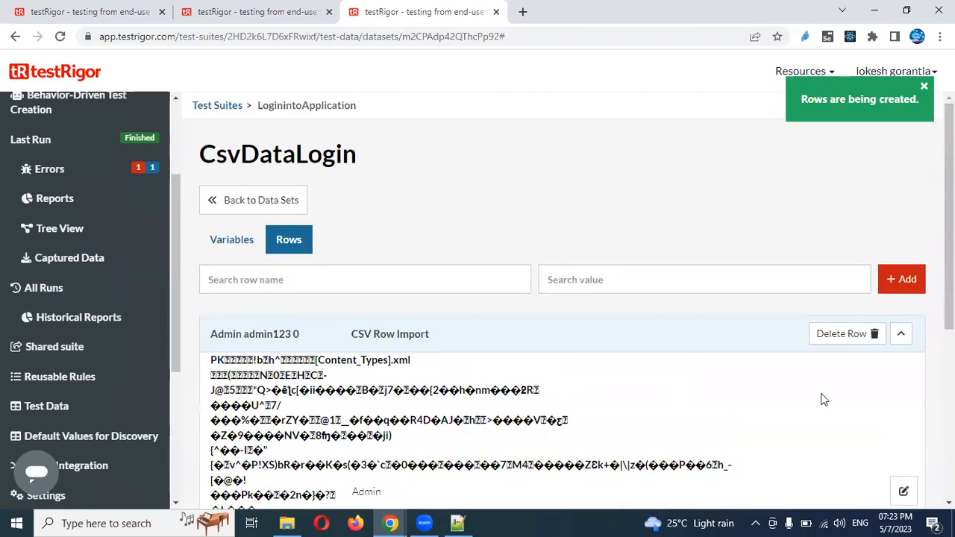
left_click(903, 336)
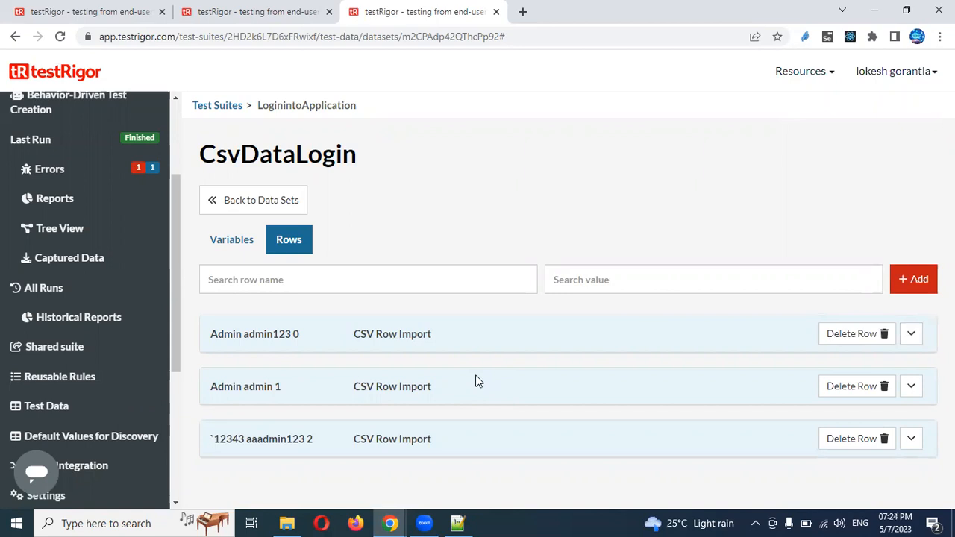
left_click(224, 251)
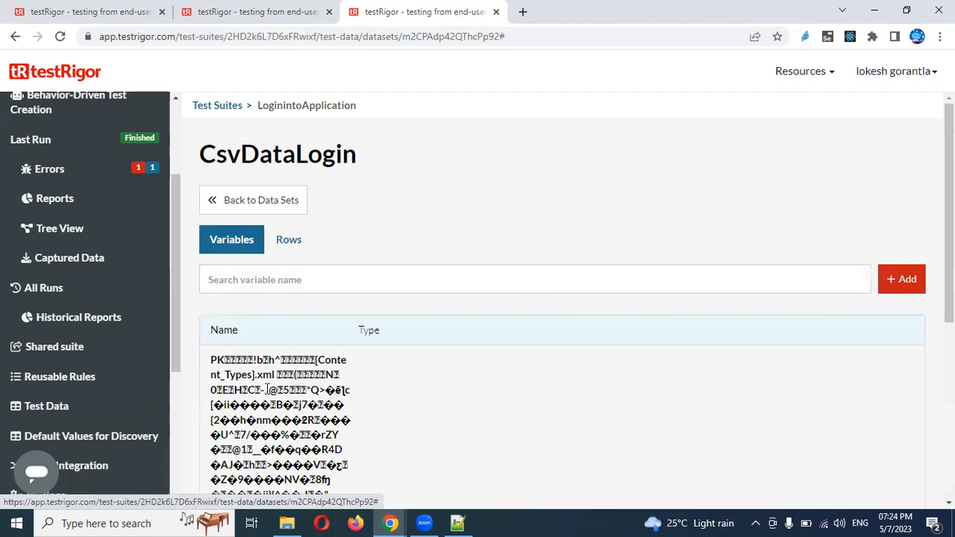
mouse_move(950, 232)
left_mouse_down()
mouse_move(949, 407)
mouse_move(949, 230)
left_mouse_up()
On the DataDriven test, unlink and relink the LoginData dataset
left_click(259, 13)
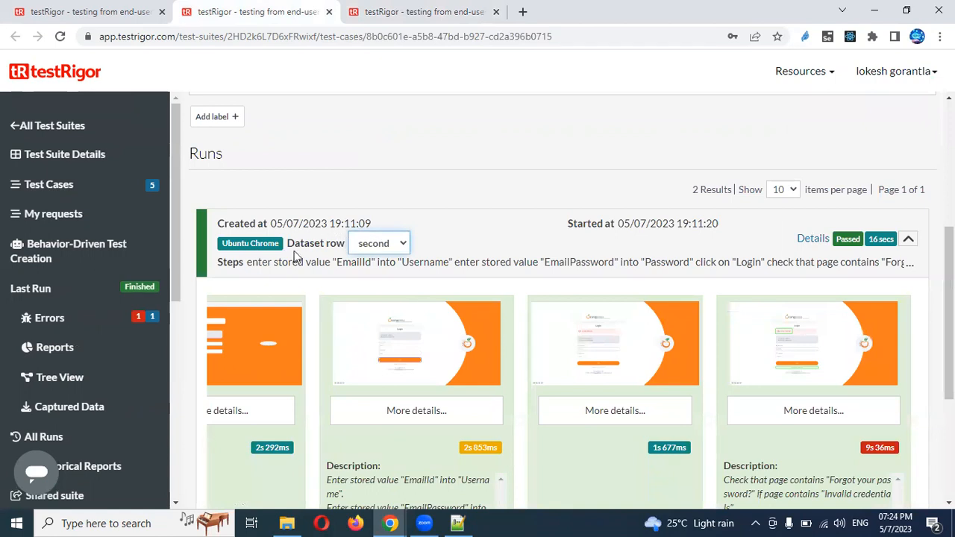
scroll(949, 299, "up", 1)
scroll(950, 298, "up", 4)
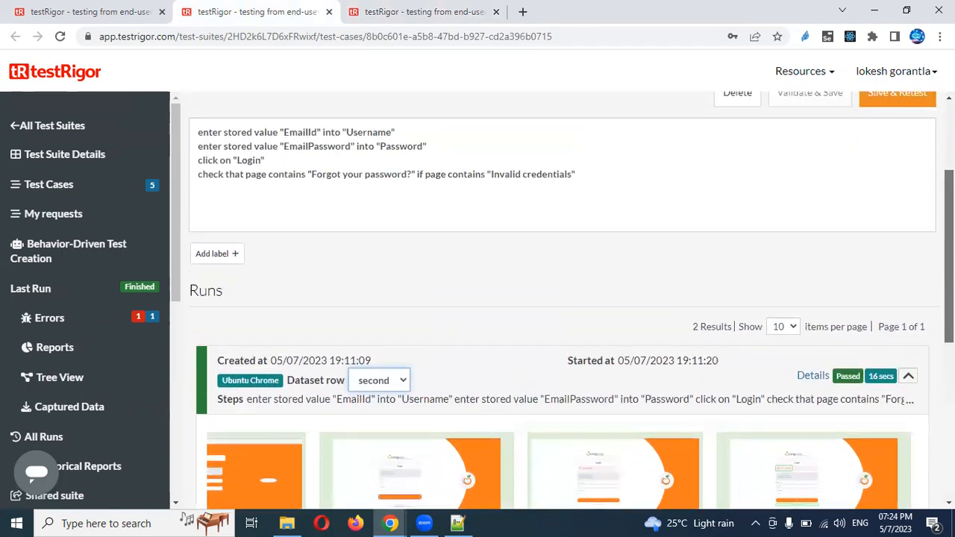
mouse_move(950, 176)
left_mouse_down()
mouse_move(949, 184)
mouse_move(950, 173)
left_mouse_up()
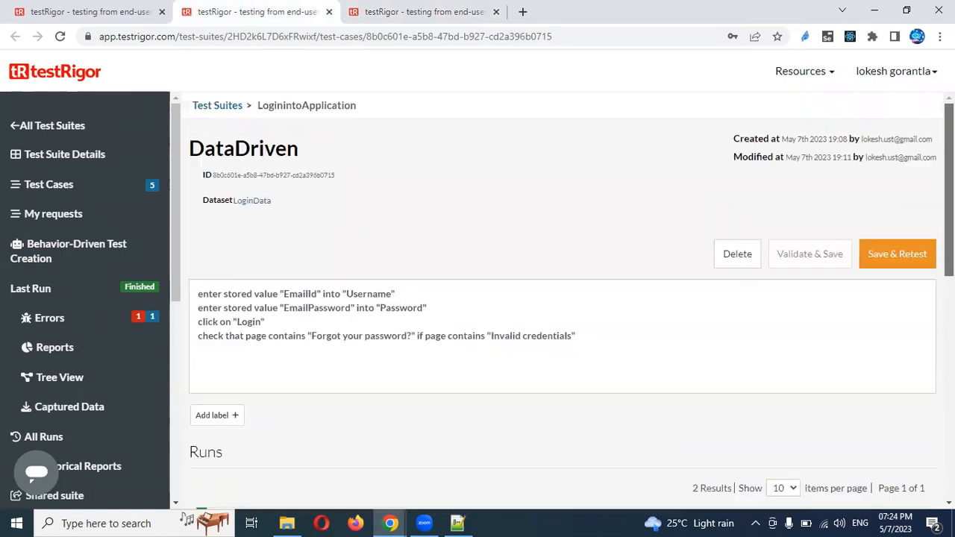
left_click(251, 203)
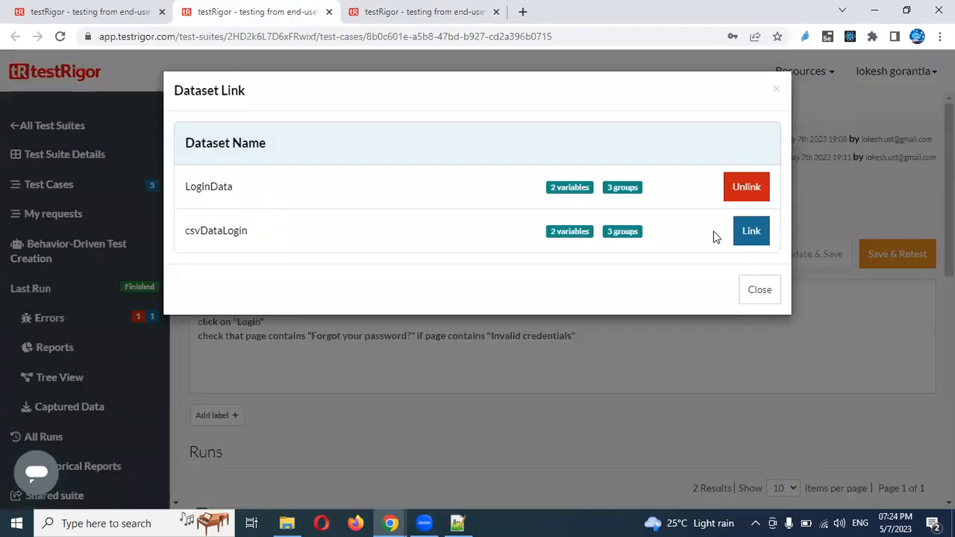
left_click(745, 188)
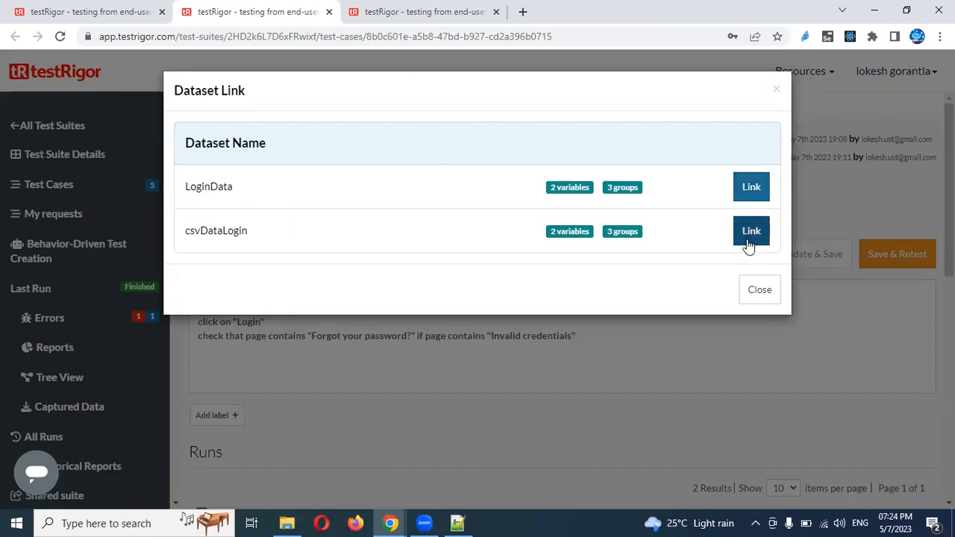
left_click(749, 191)
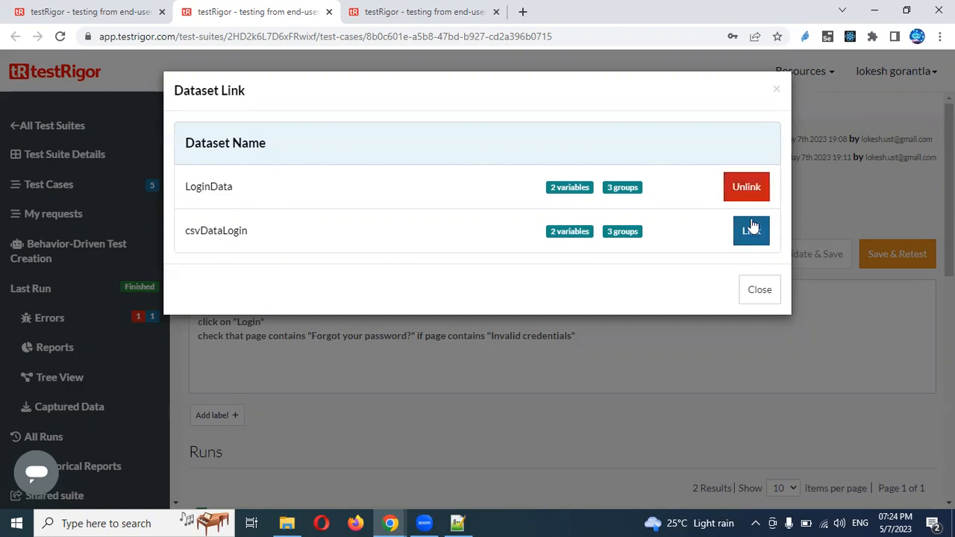
left_click(759, 292)
Select all four DataDriven test steps for copying and return to the test suites list
left_click(389, 365)
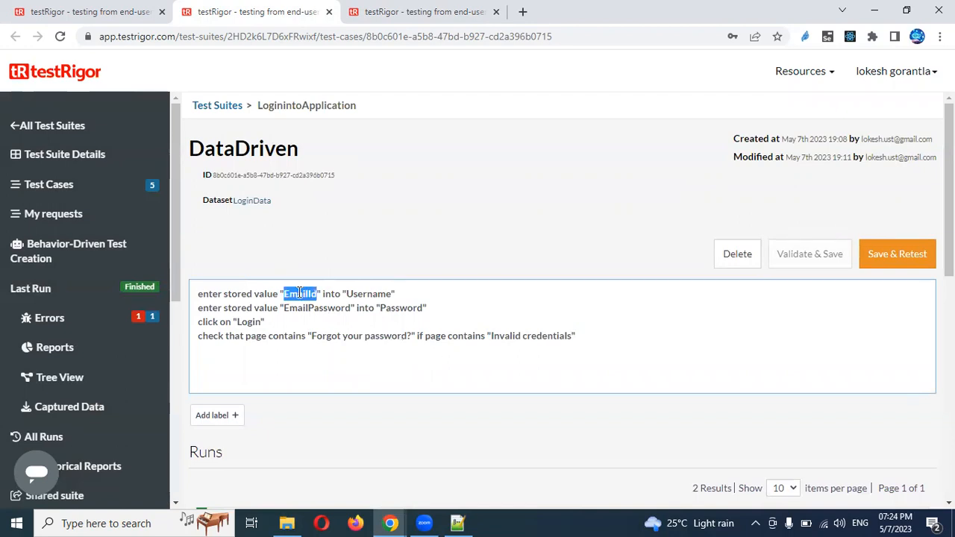
key("ctrl+a")
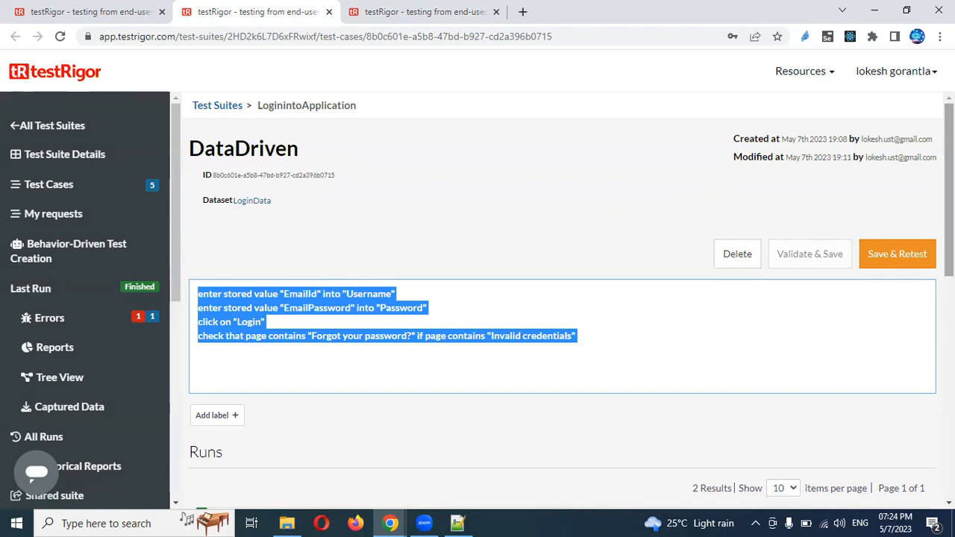
left_click(212, 106)
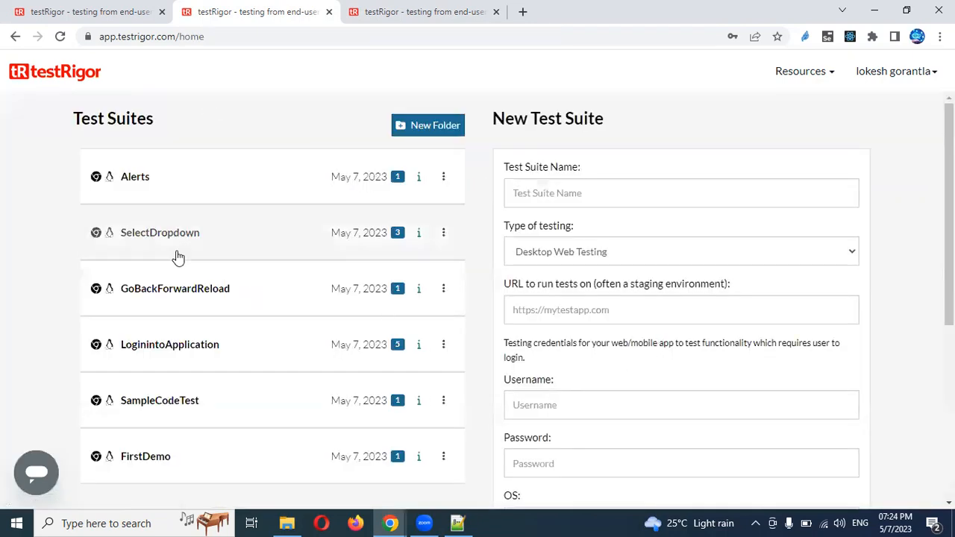
Create a custom test case 'CSVLogin' in LoginintoApplication and paste the four login steps
left_click(171, 356)
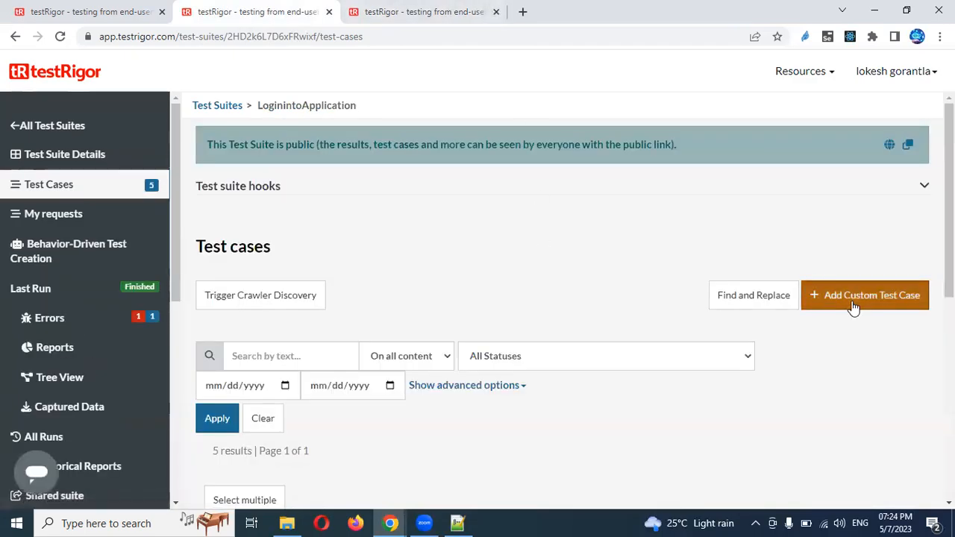
left_click(853, 301)
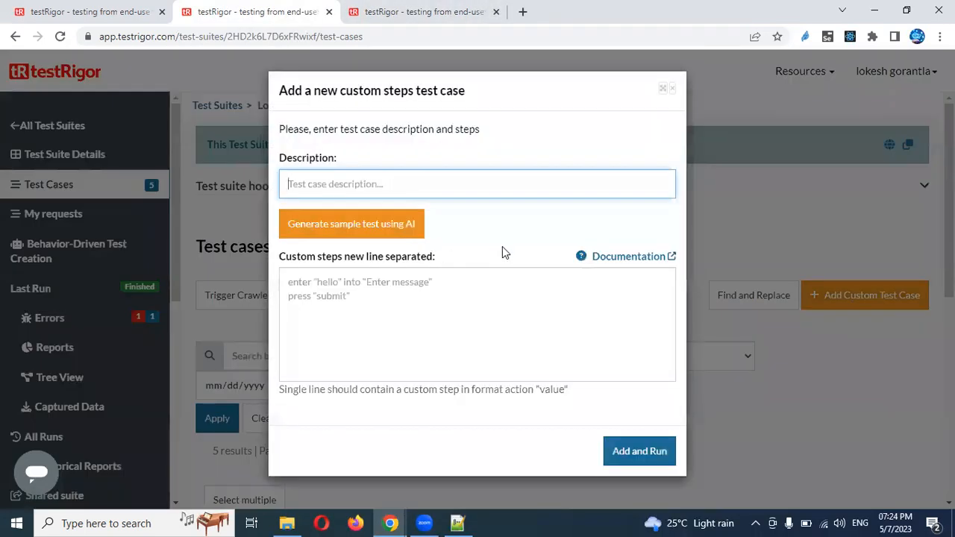
type("CS")
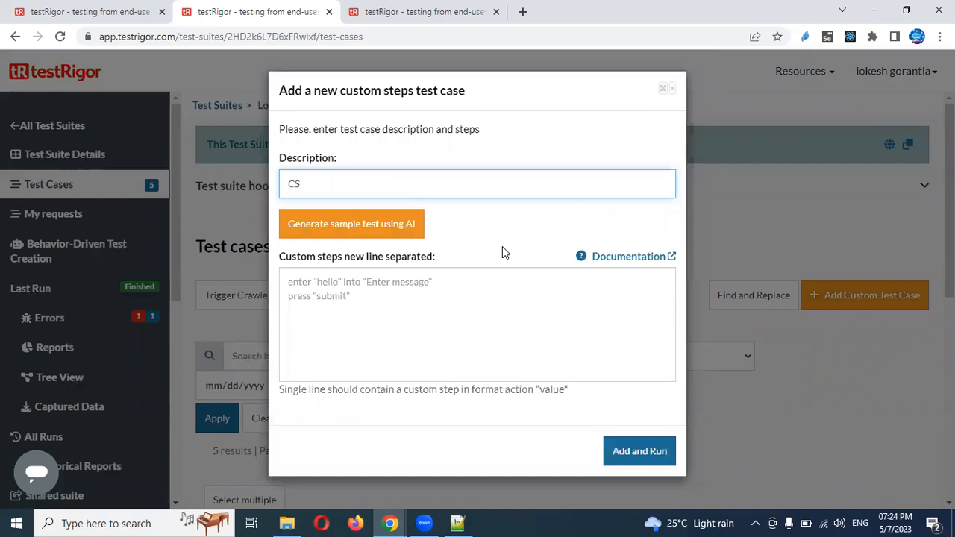
type("VLogin")
left_click(448, 290)
key("ctrl+v")
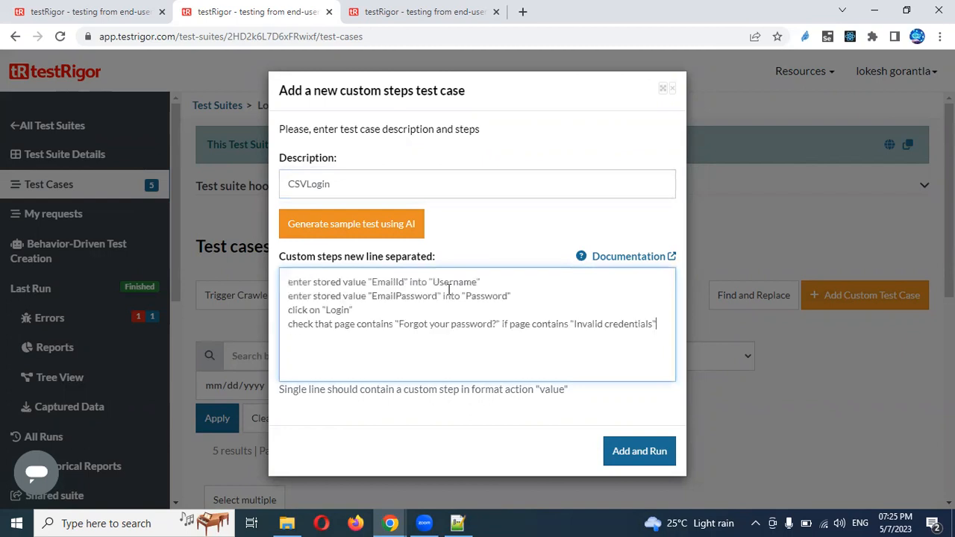
left_click(420, 11)
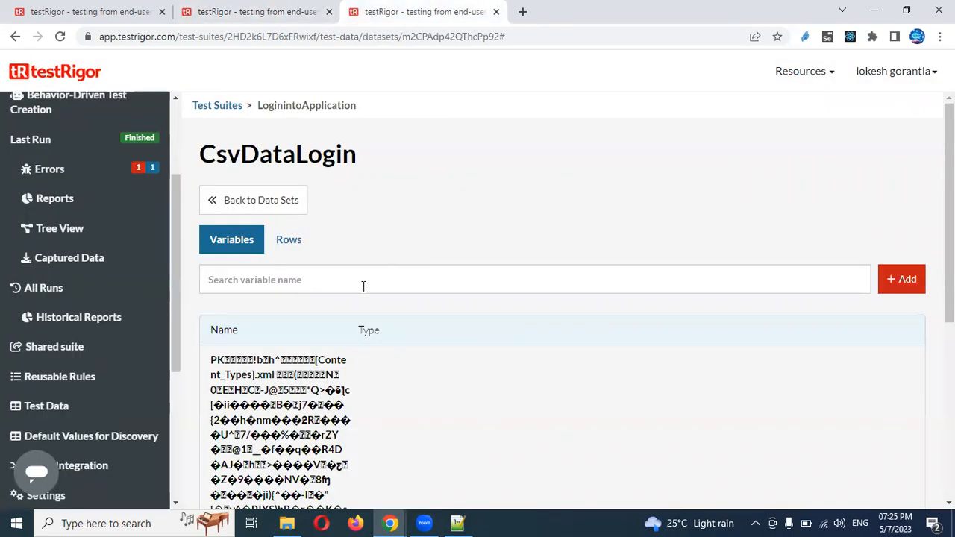
Inspect CsvDataLogin's Rows and Variables tabs, expanding imported rows to check their values
left_click(295, 248)
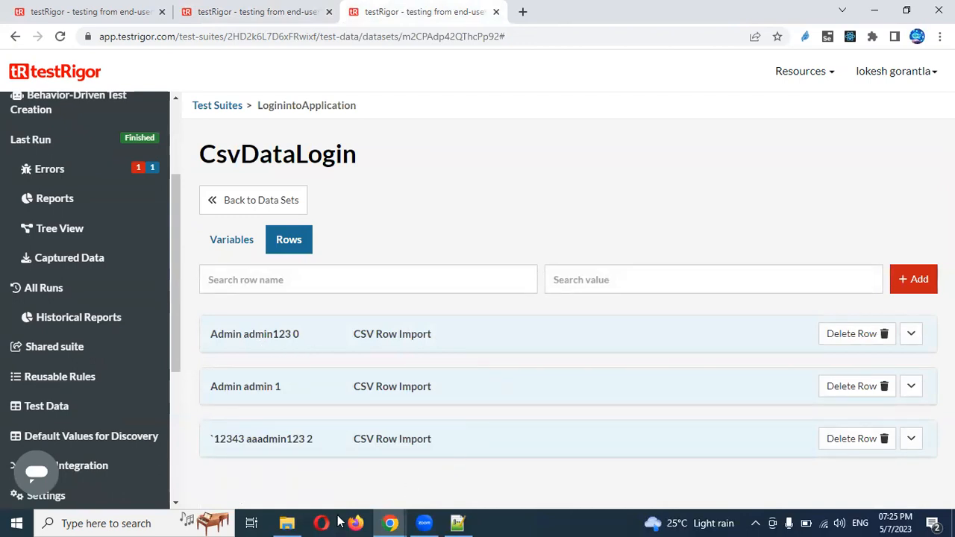
left_click(287, 523)
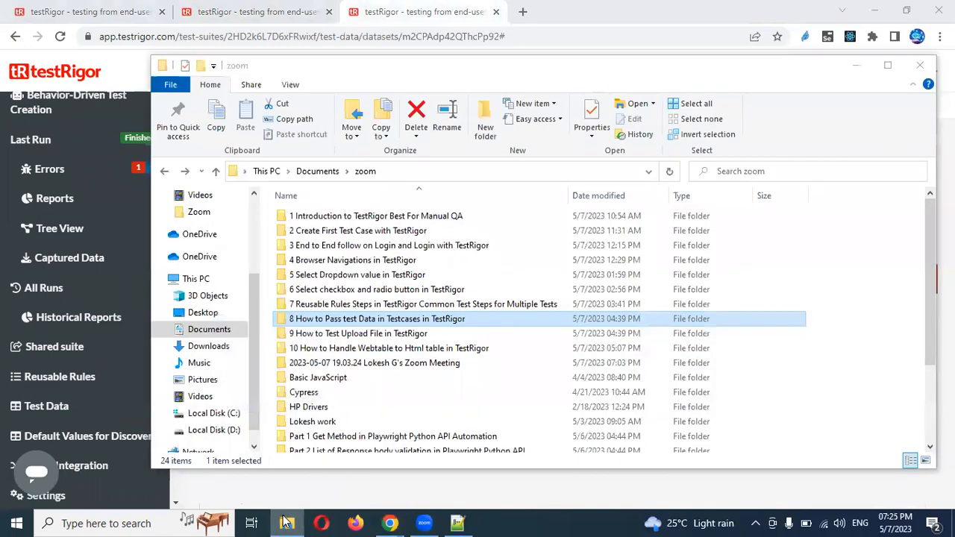
left_click(287, 523)
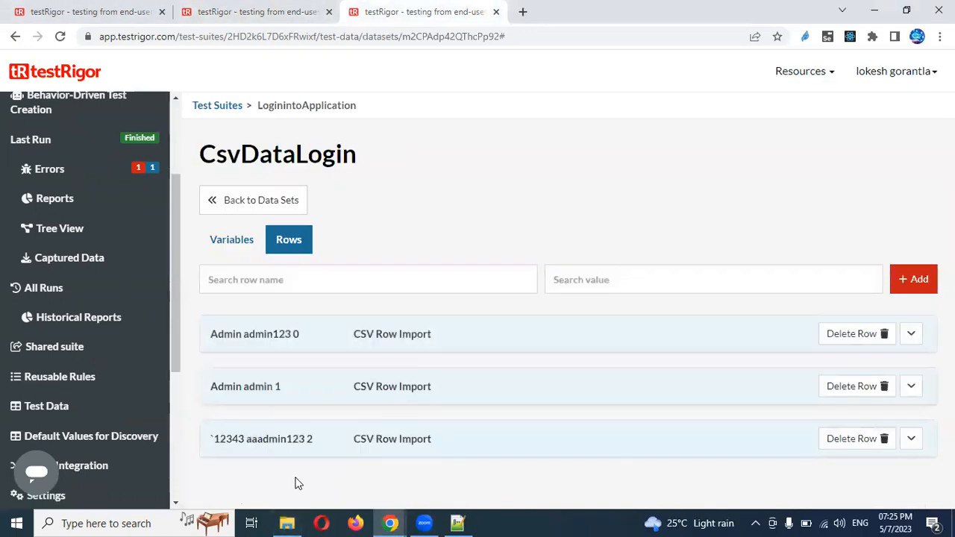
left_click(242, 240)
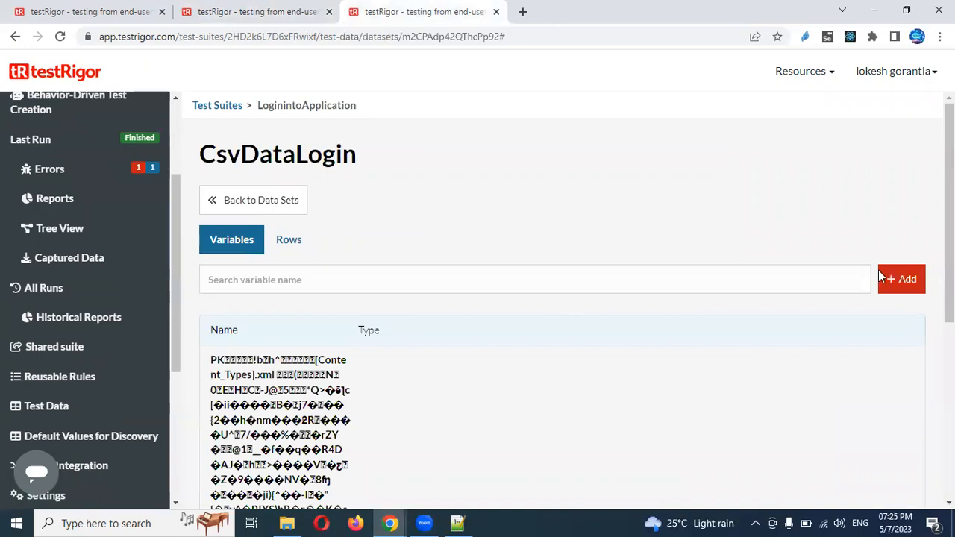
scroll(407, 335, "down", 5)
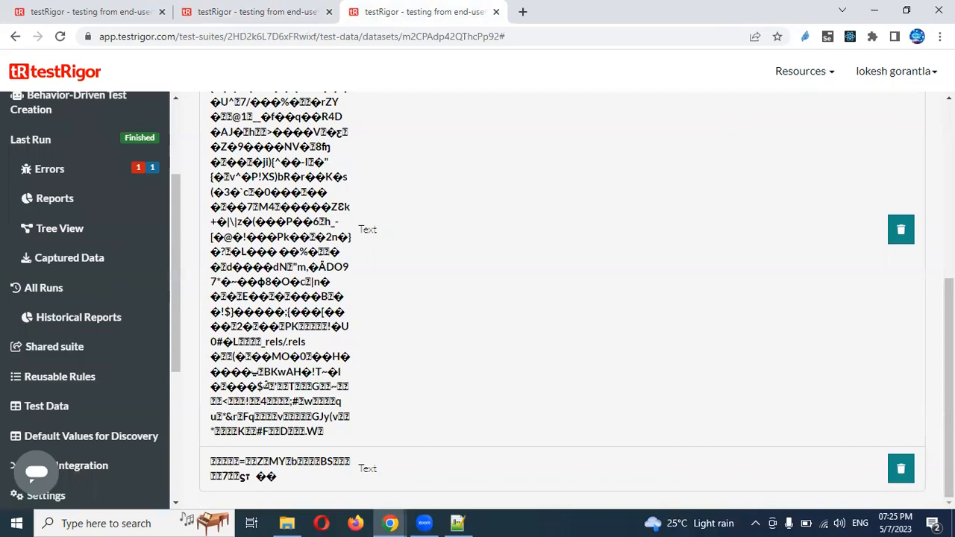
scroll(281, 259, "up", 5)
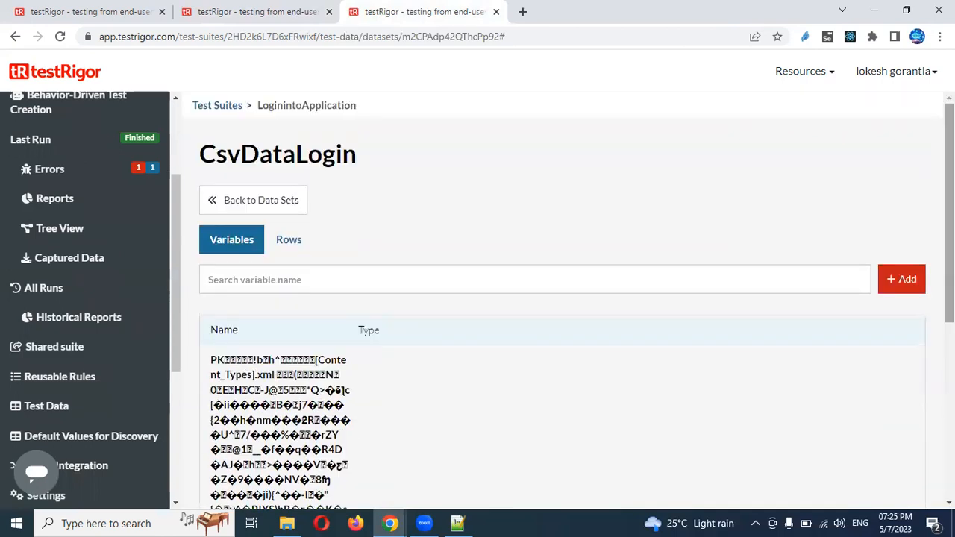
left_click(292, 249)
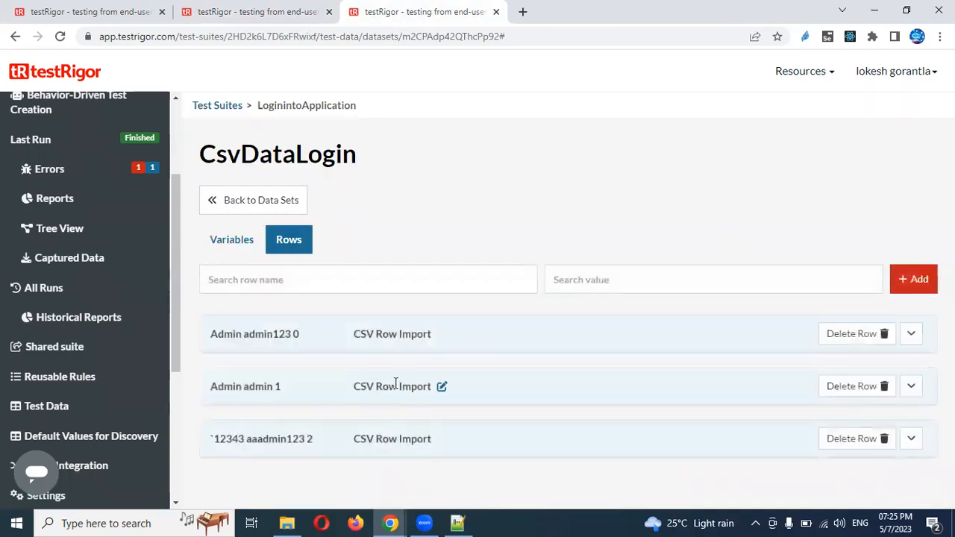
left_click(912, 335)
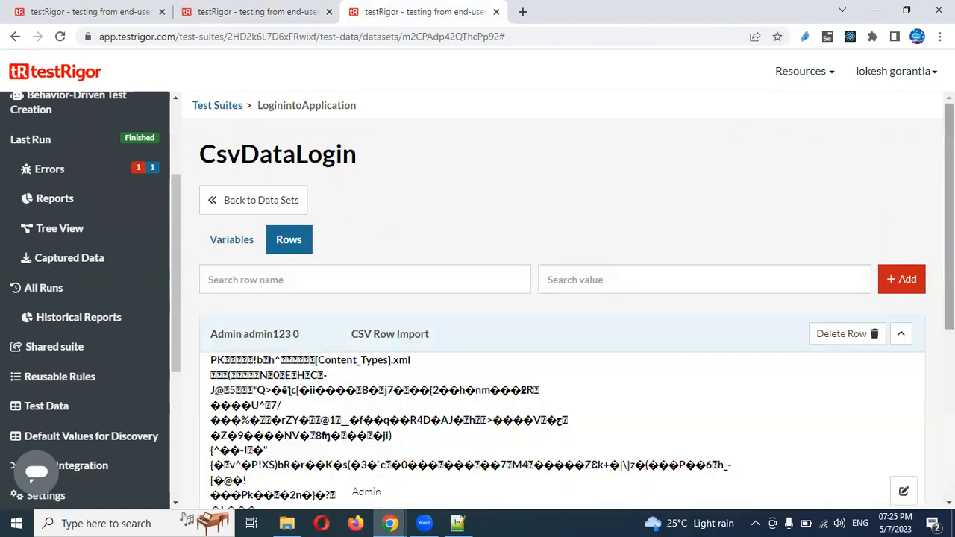
scroll(923, 335, "down", 4)
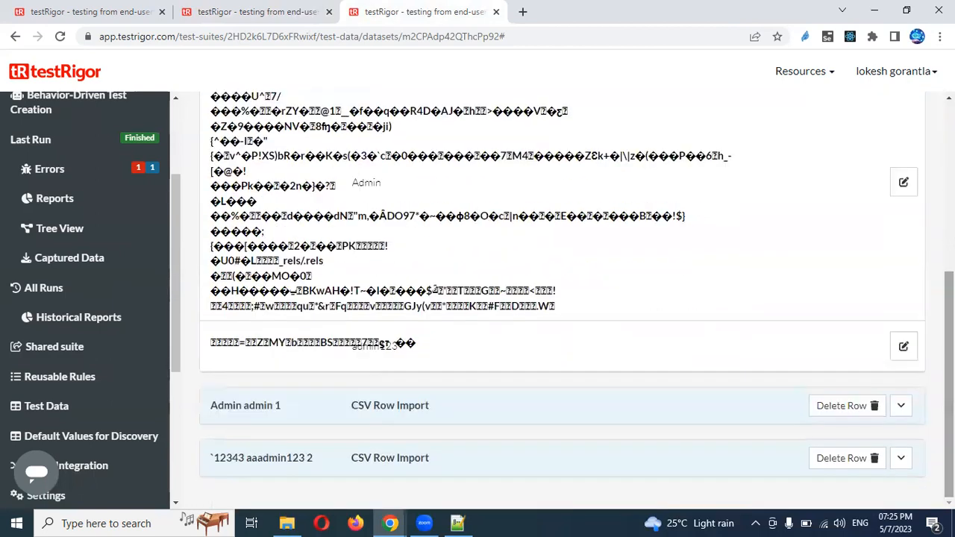
left_click(901, 412)
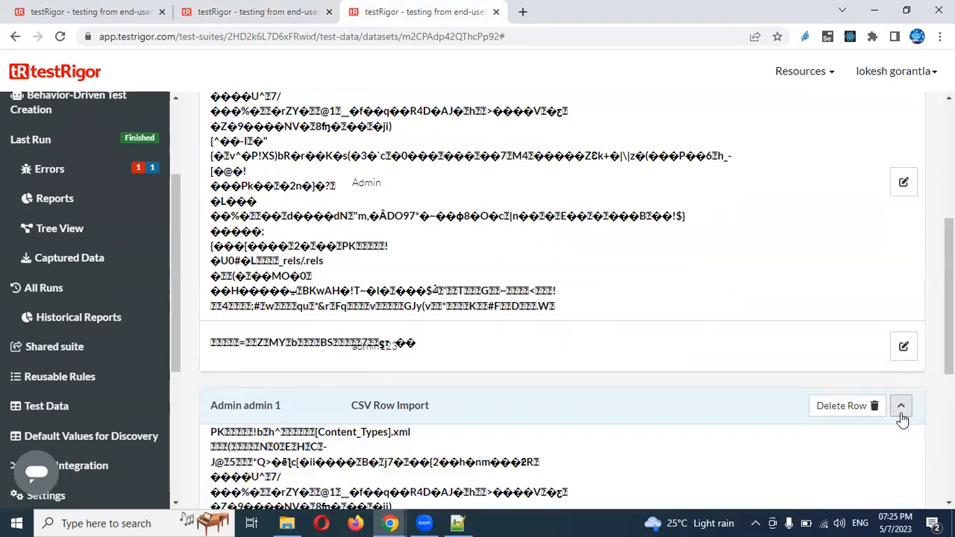
left_click(902, 412)
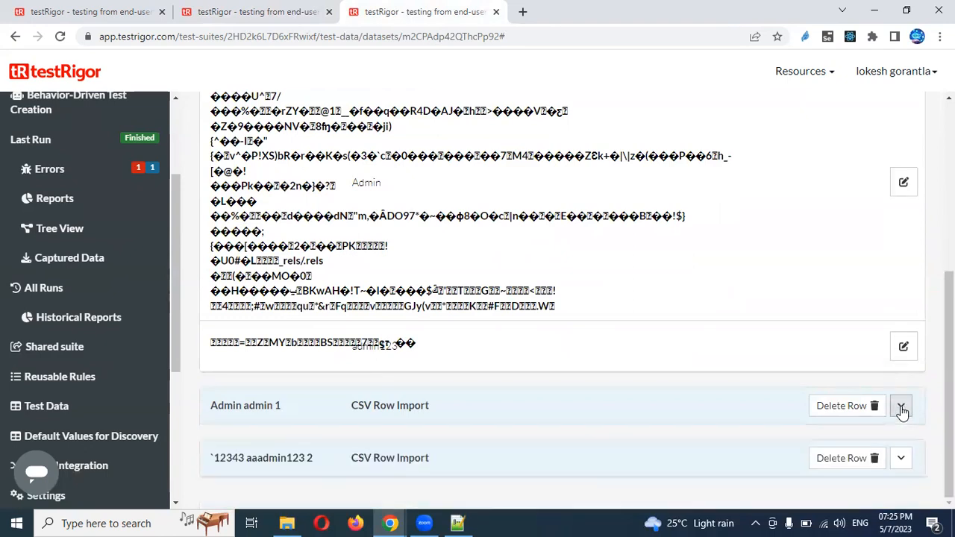
Open MyLogin.csv from the desktop in Excel and copy the MyEmail header
key("super+d")
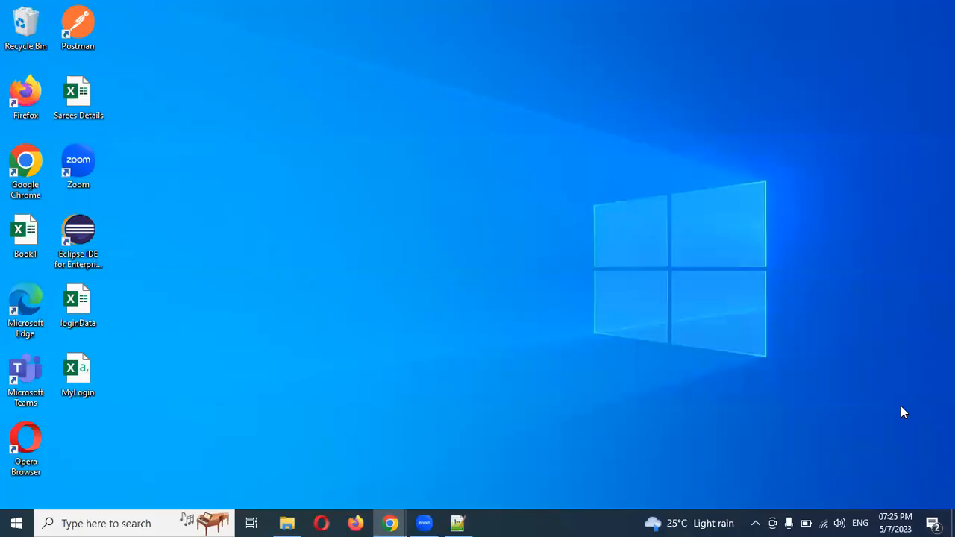
double_click(75, 369)
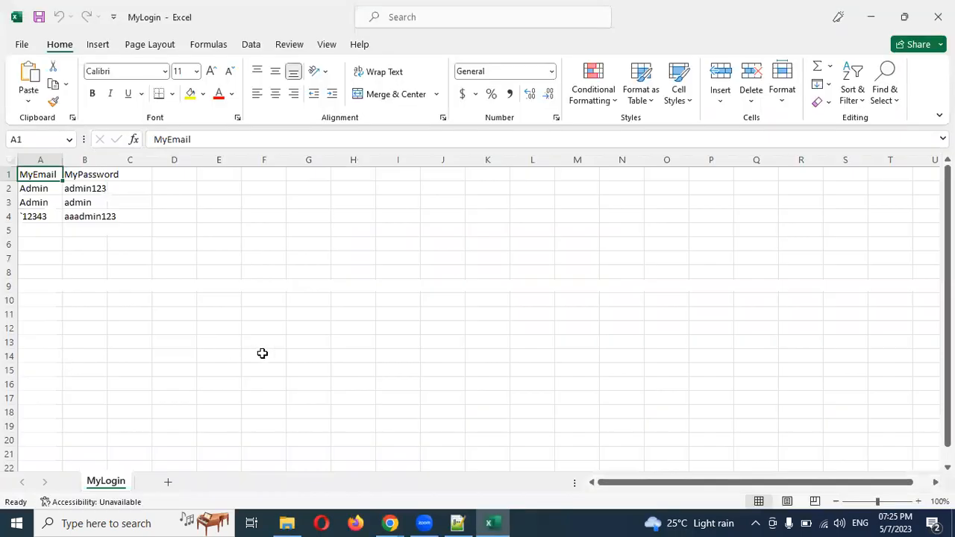
double_click(180, 159)
key("ctrl+c")
key("alt+Tab")
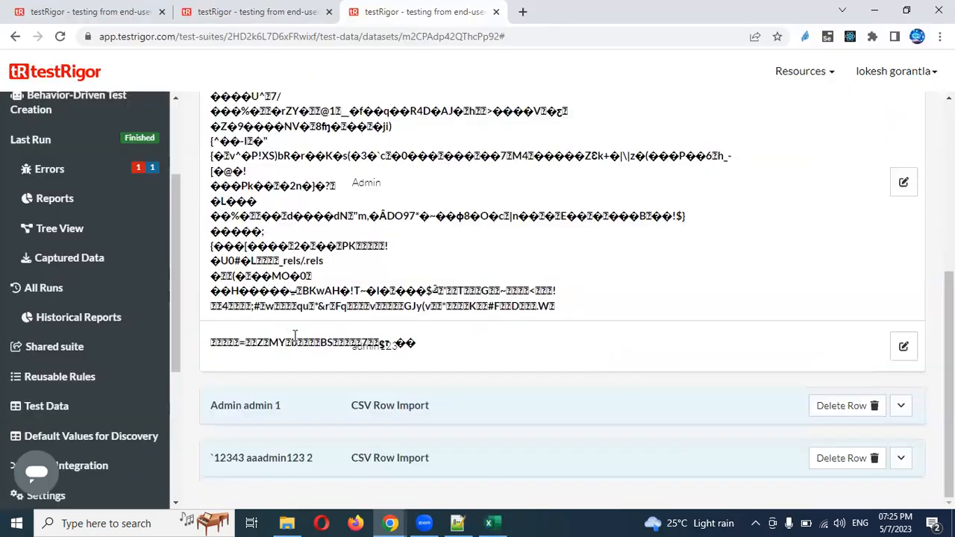
Replace EmailId with MyEmail in the first CSVLogin step
key("alt+Tab")
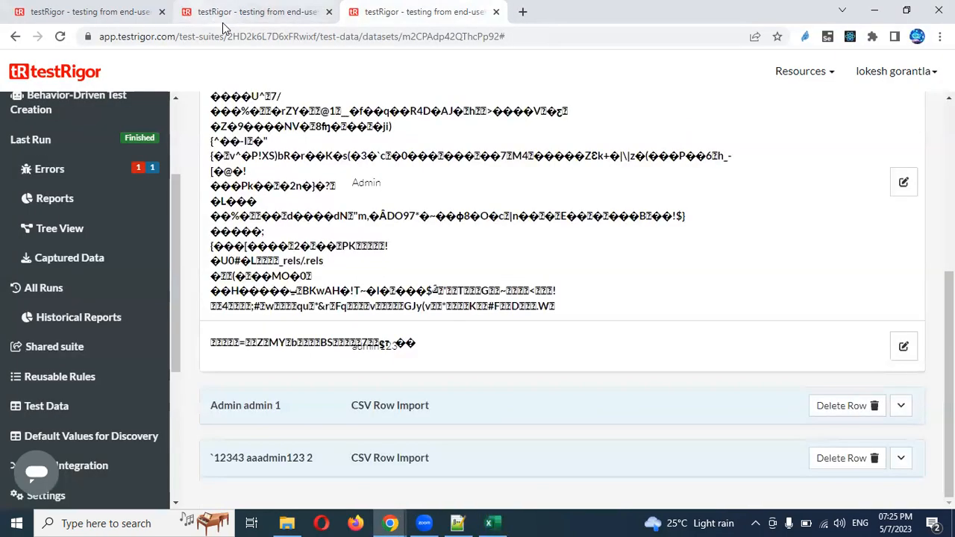
left_click(224, 21)
double_click(388, 282)
key("ctrl+v")
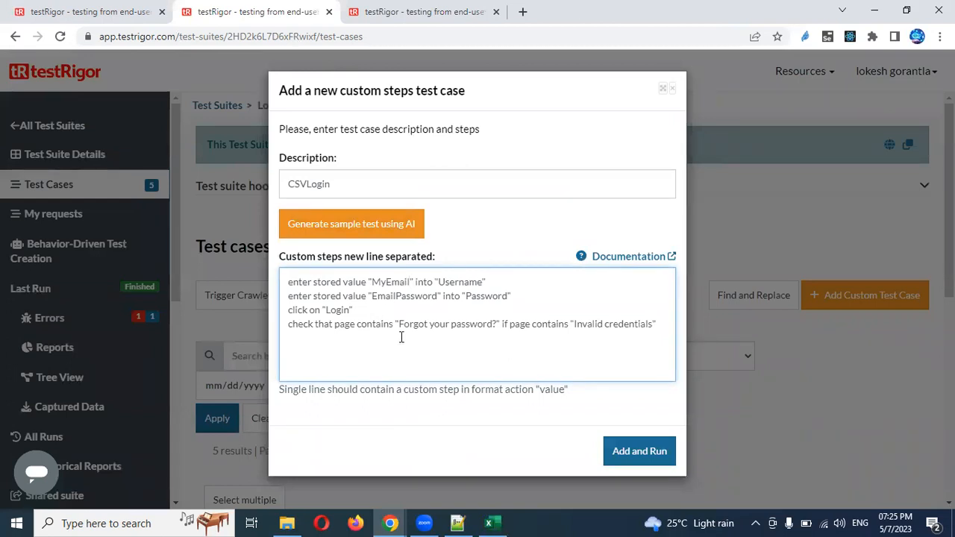
Replace EmailPassword with the MyPassword header, then add and run the test case
key("alt+Tab")
left_click(85, 195)
double_click(183, 161)
key("ctrl+c")
key("alt+Tab")
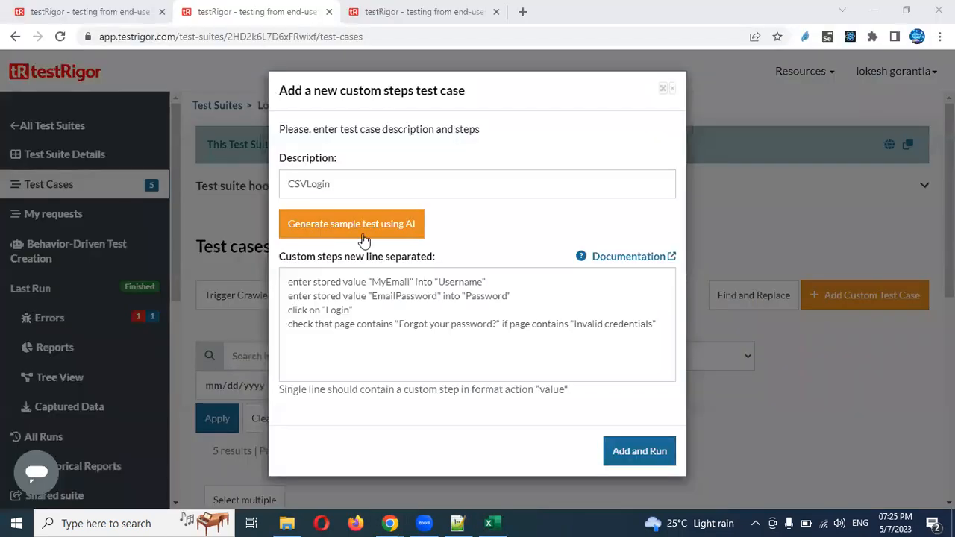
double_click(395, 296)
key("ctrl+v")
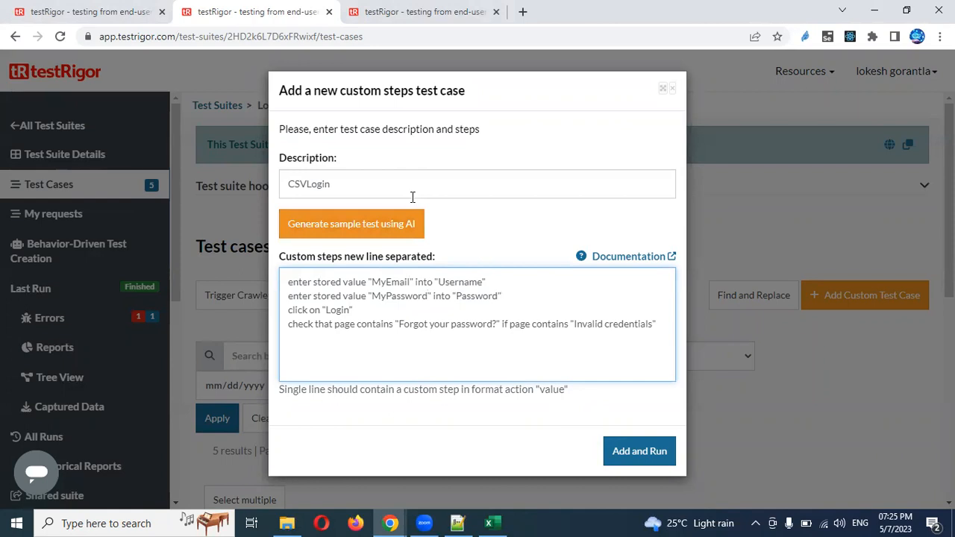
left_click(638, 452)
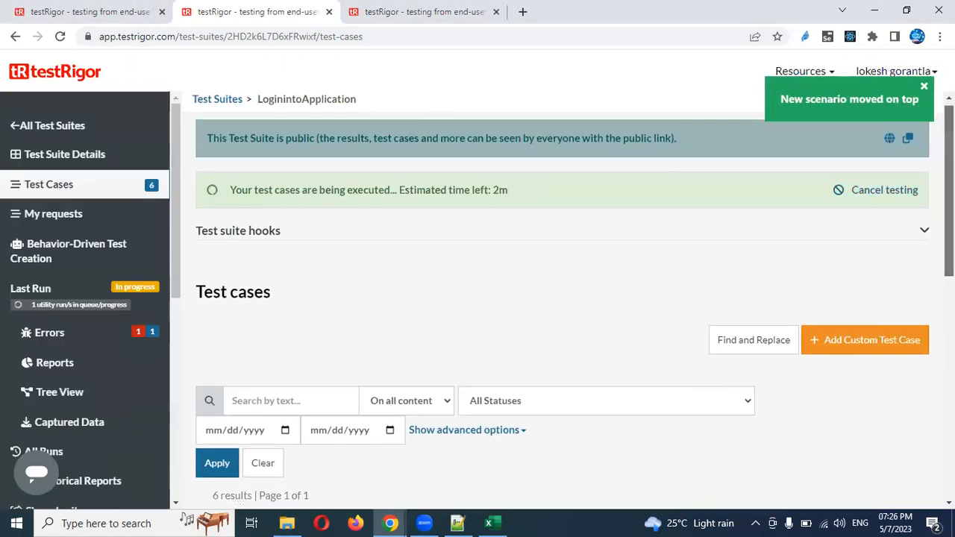
Cancel CSVLogin's running test, link the csvDataLogin data set, and start a re-test
left_click(910, 316)
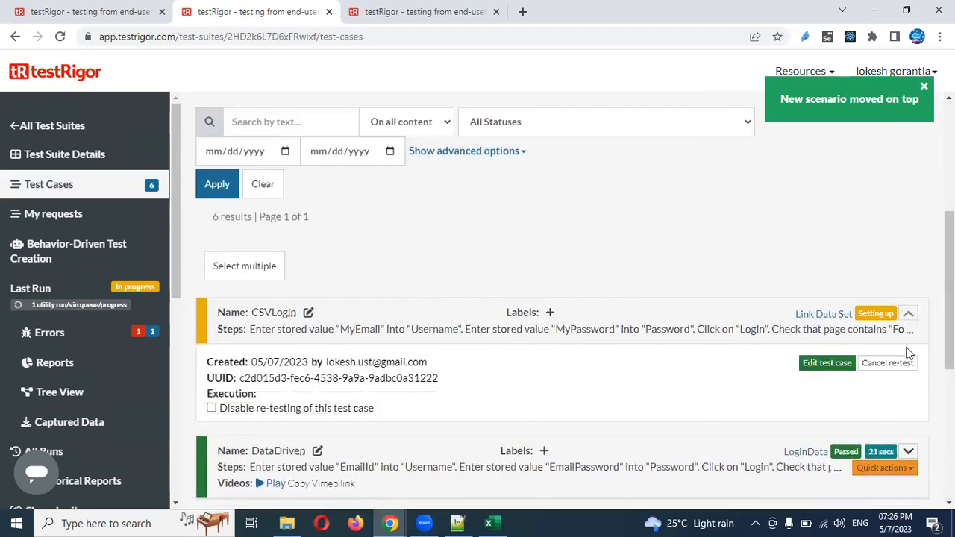
left_click(878, 367)
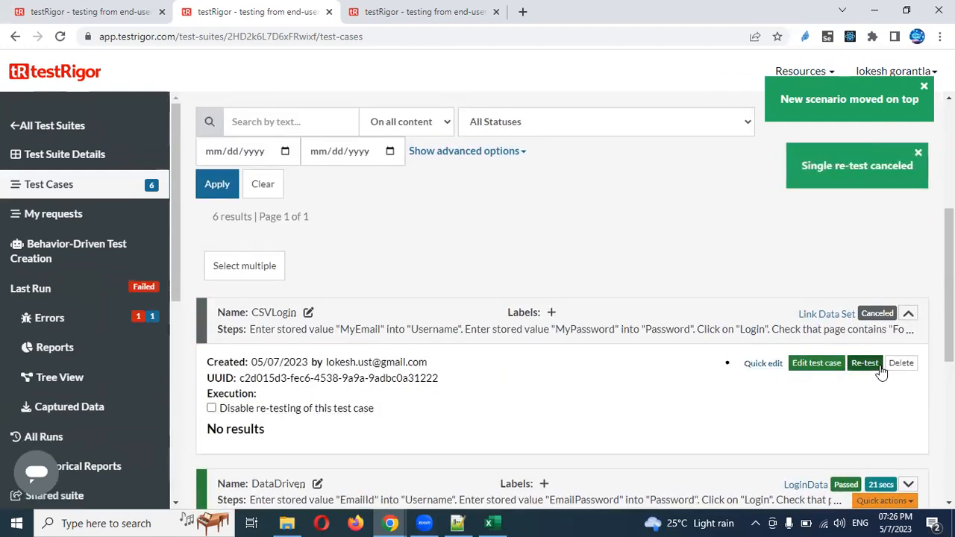
left_click(828, 315)
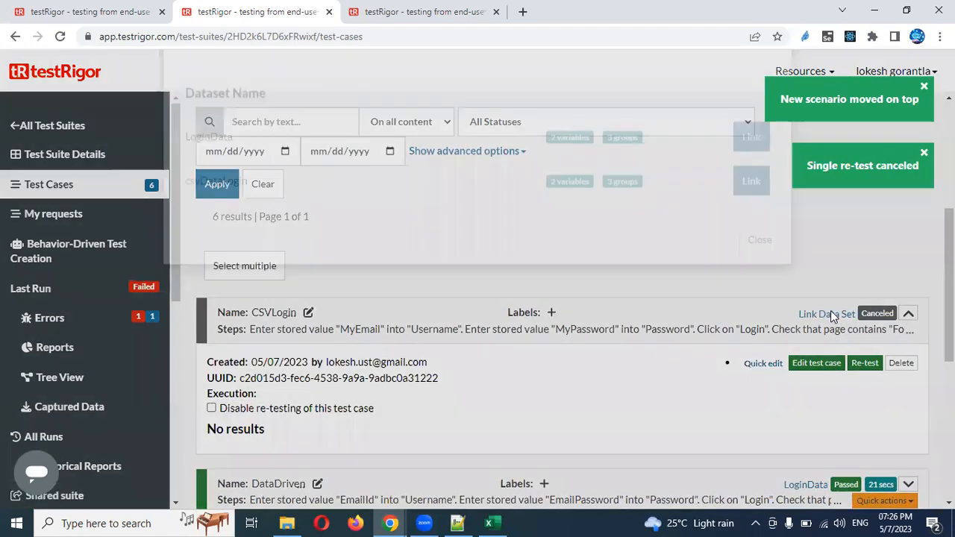
left_click(752, 232)
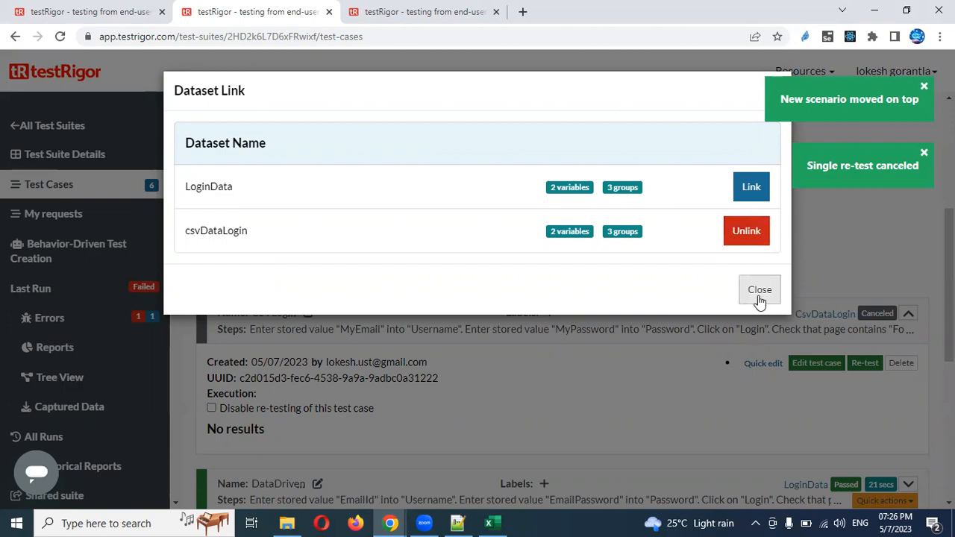
left_click(760, 291)
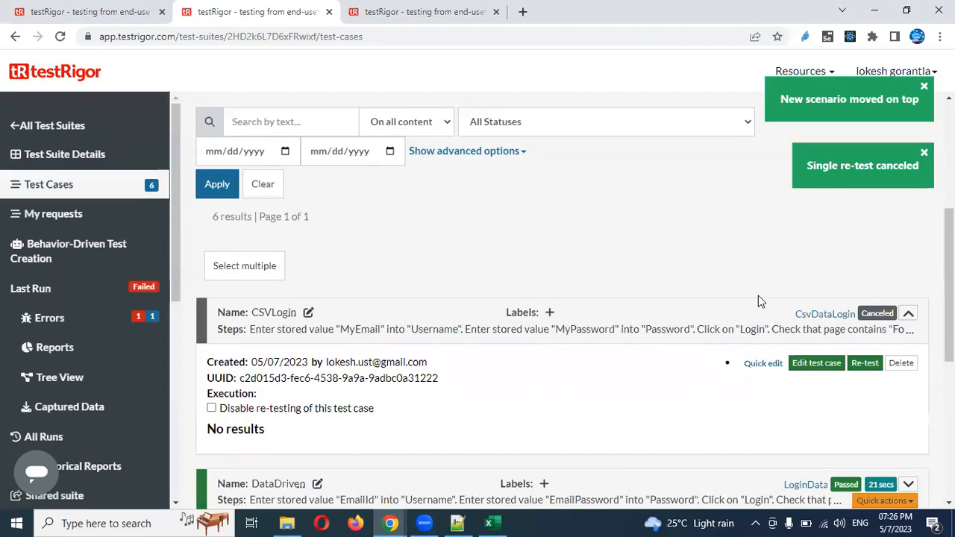
left_click(864, 370)
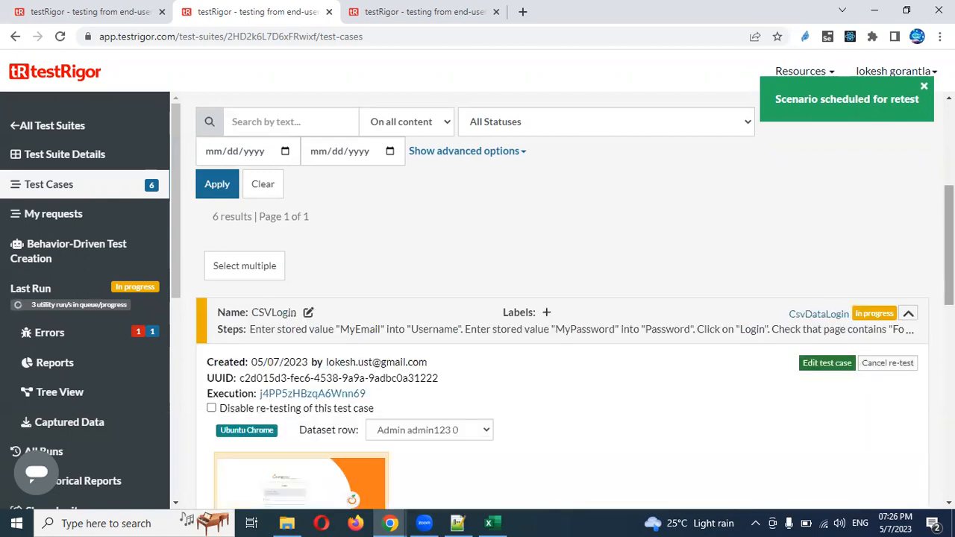
scroll(863, 369, "down", 3)
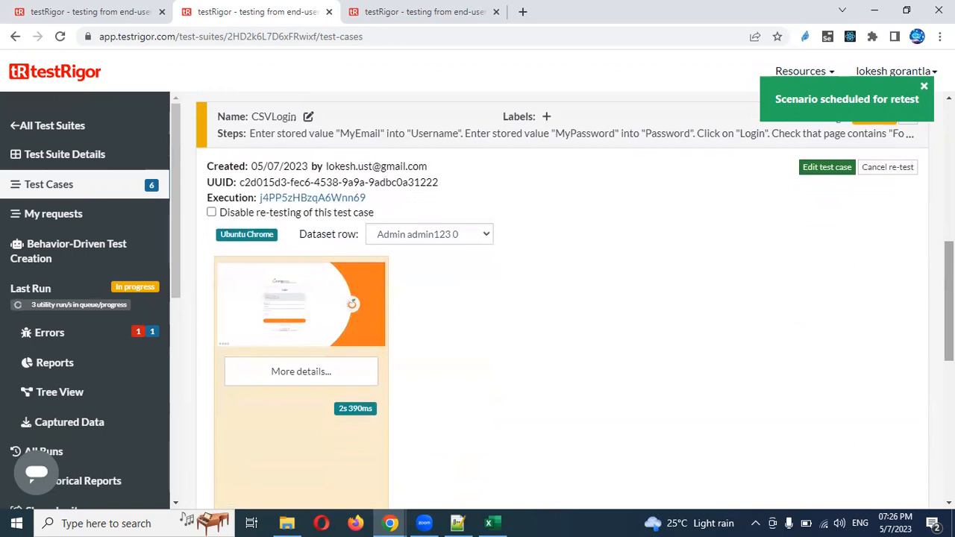
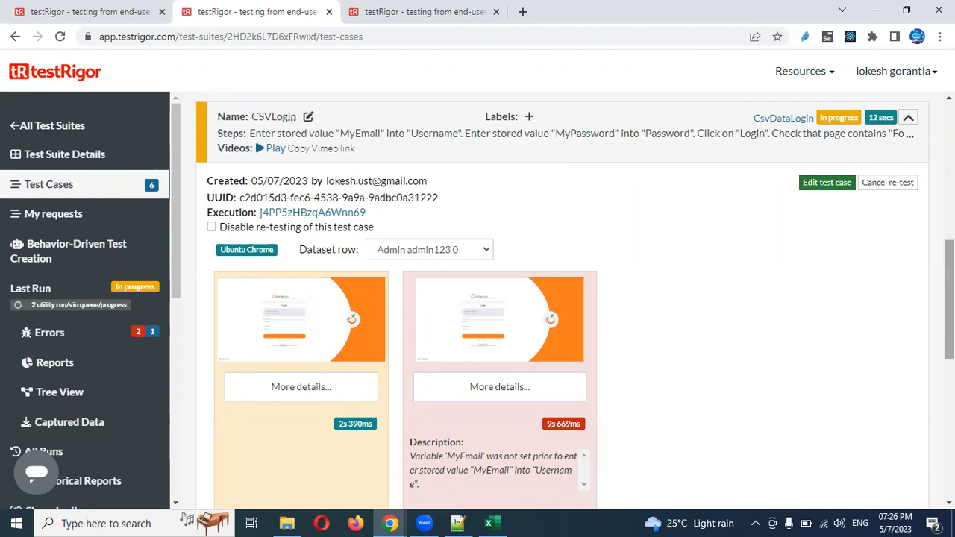
Check which dataset rows the test can use, leaving the list unchanged
scroll(560, 298, "down", 3)
scroll(560, 298, "up", 2)
scroll(560, 299, "up", 1)
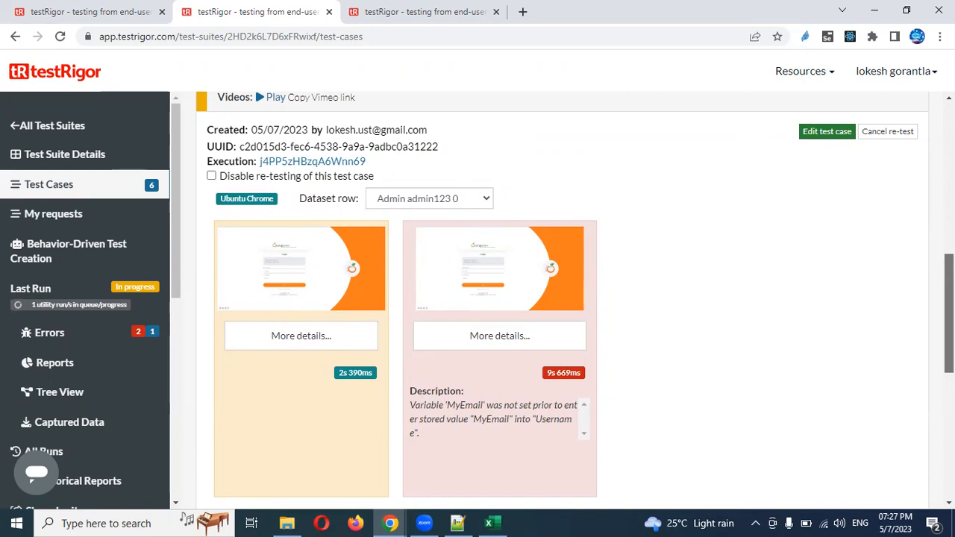
scroll(559, 299, "up", 3)
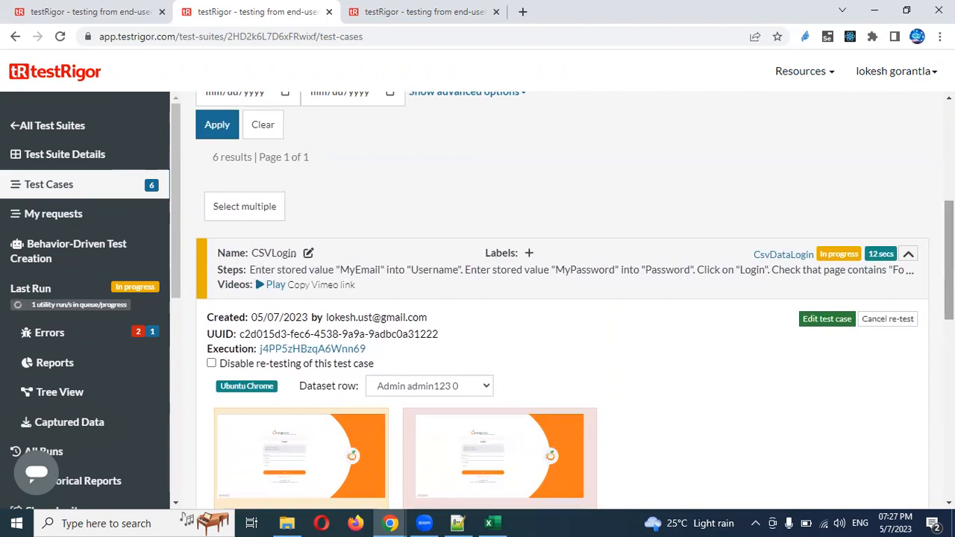
left_click(475, 392)
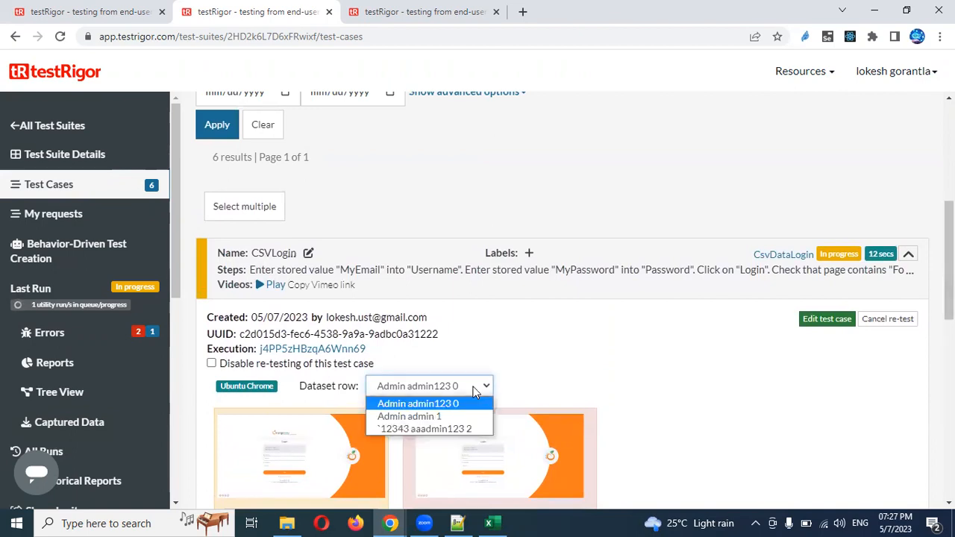
left_click(476, 391)
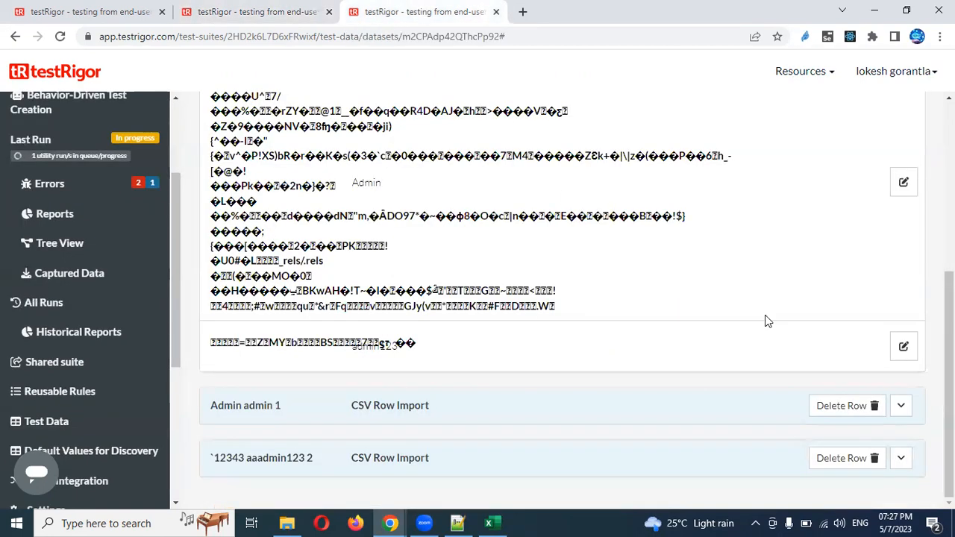
left_click(872, 407)
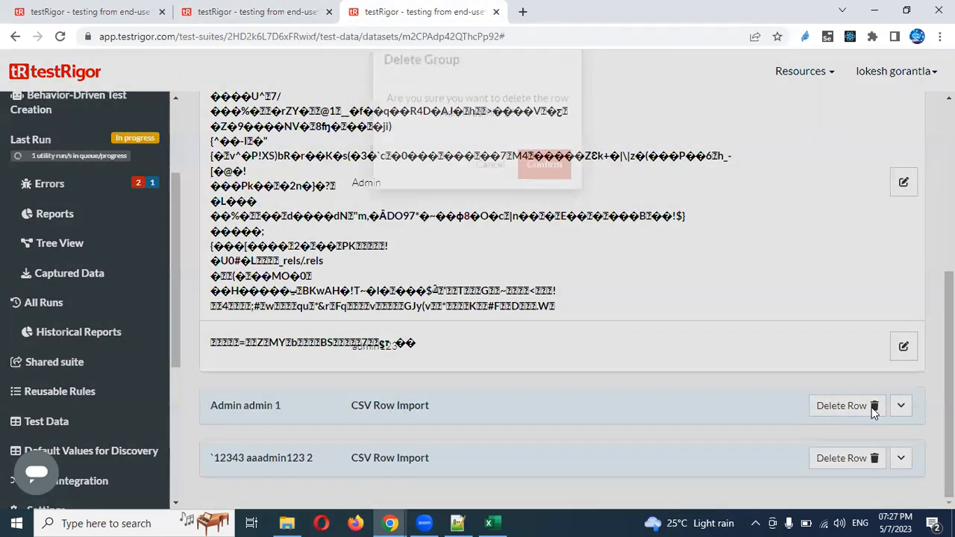
left_click(544, 195)
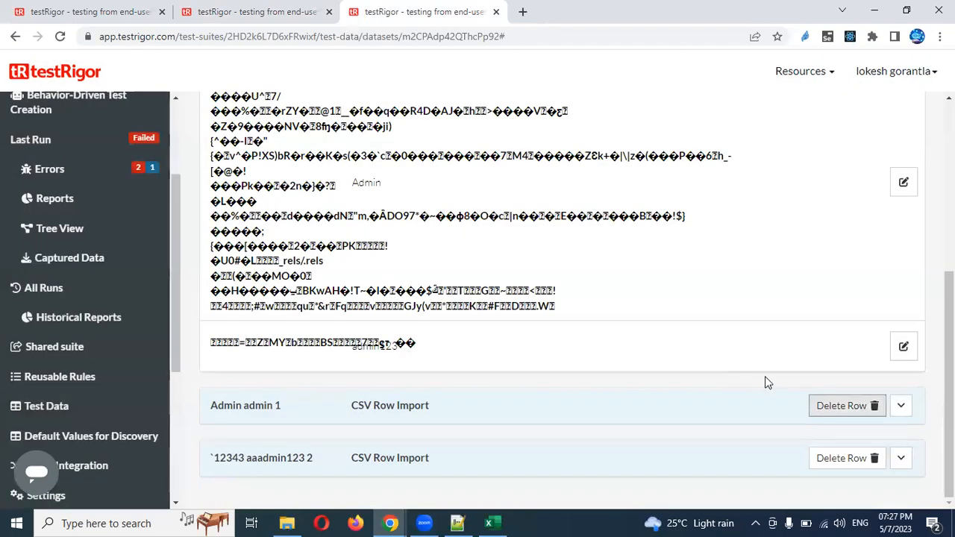
left_click(873, 457)
left_click(542, 202)
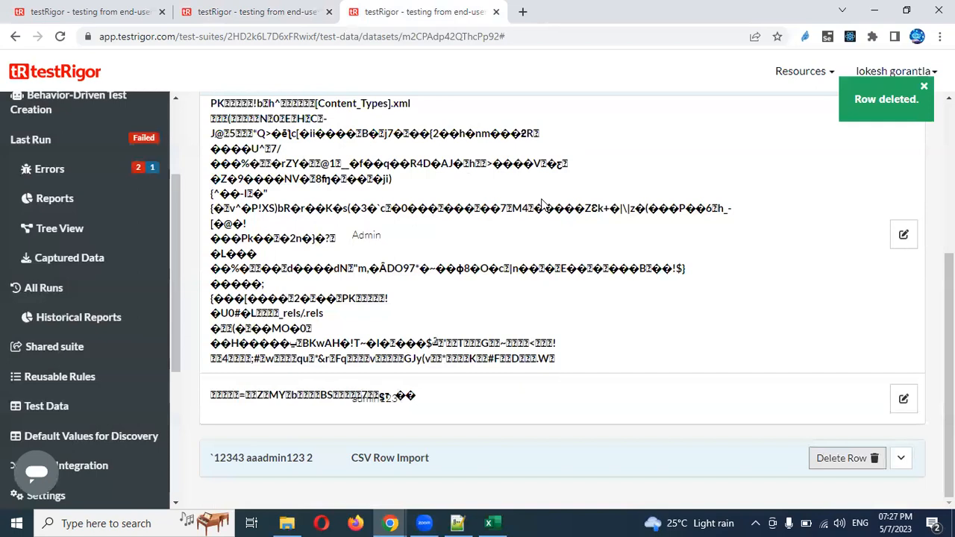
left_click(877, 131)
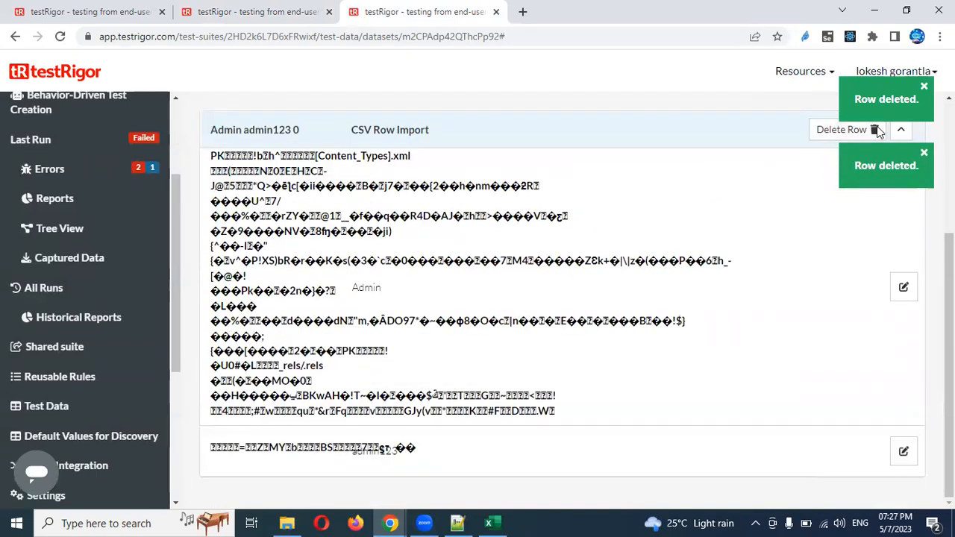
left_click(542, 203)
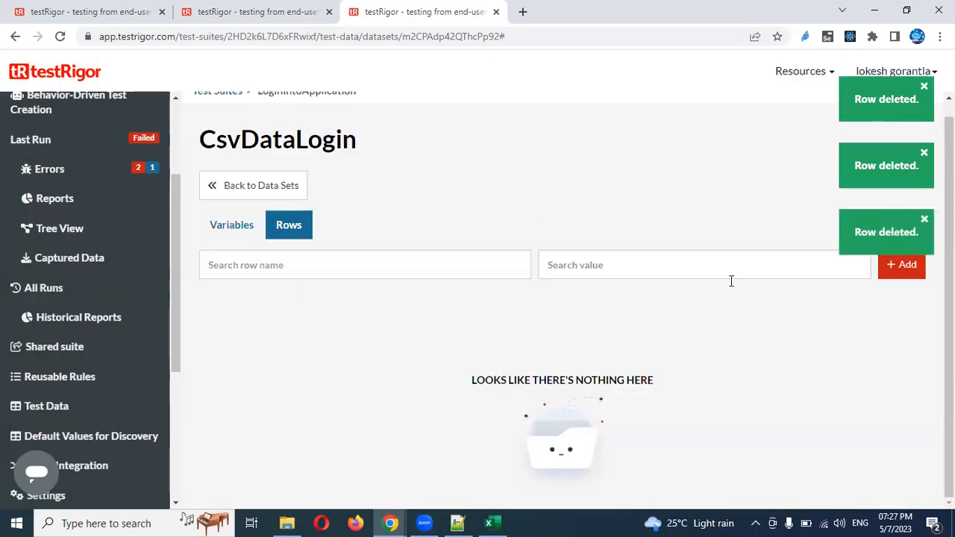
left_click(909, 271)
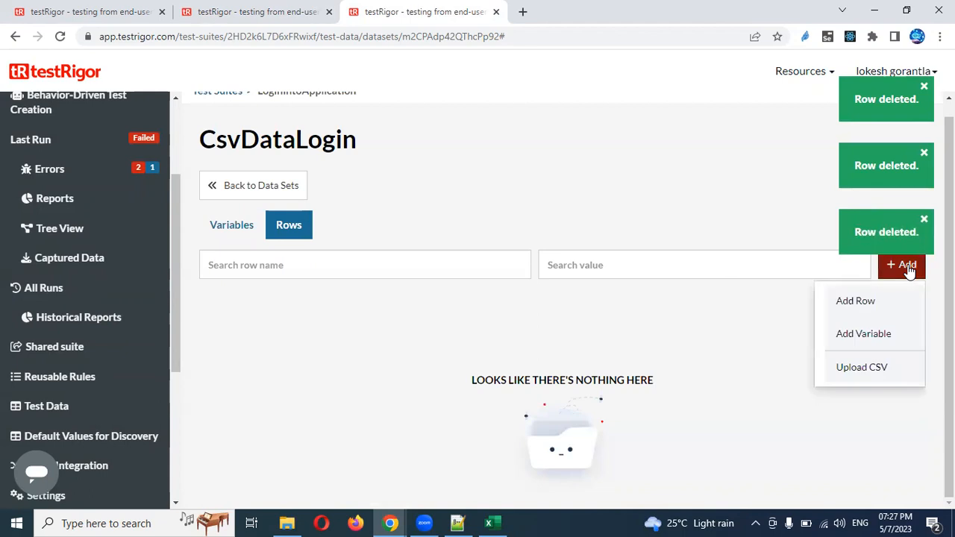
left_click(871, 366)
left_click(470, 337)
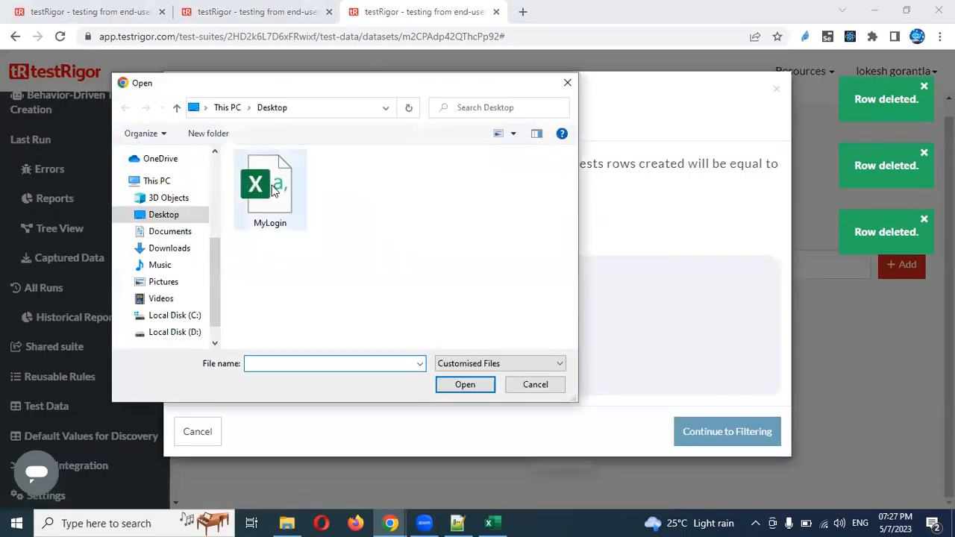
double_click(270, 184)
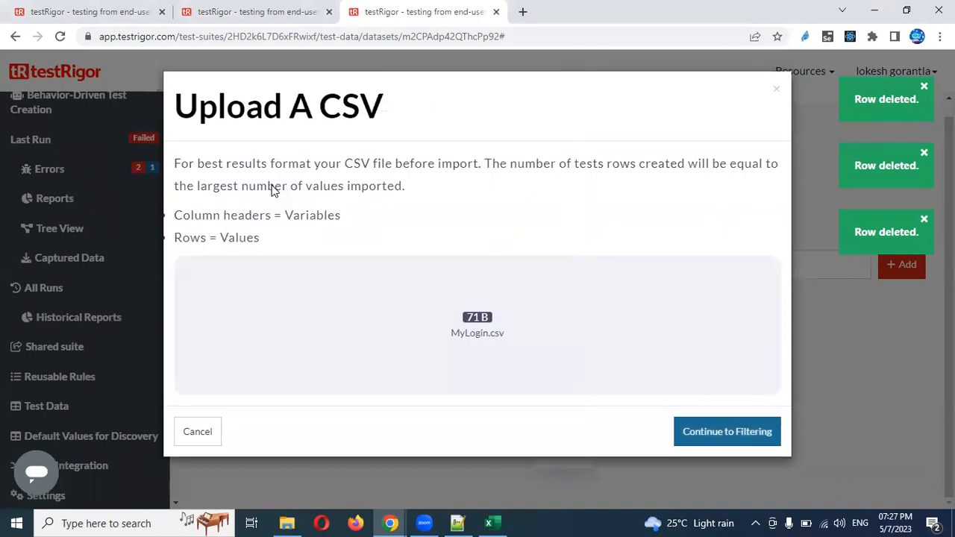
left_click(695, 438)
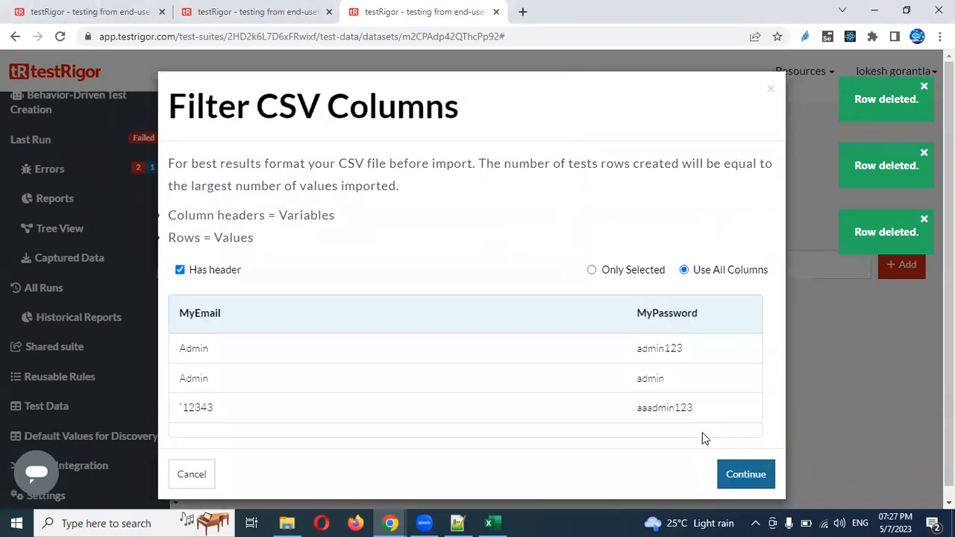
double_click(192, 312)
left_click(253, 12)
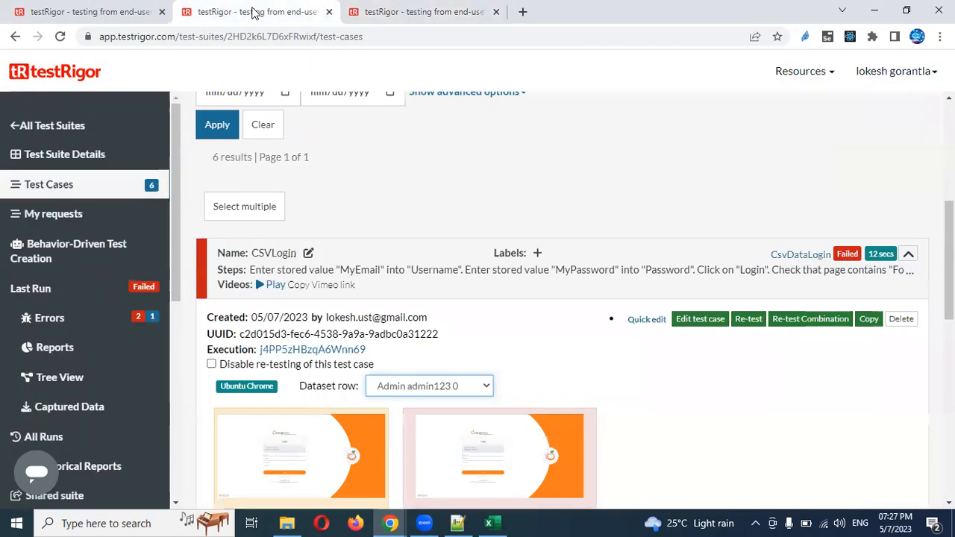
left_click(389, 12)
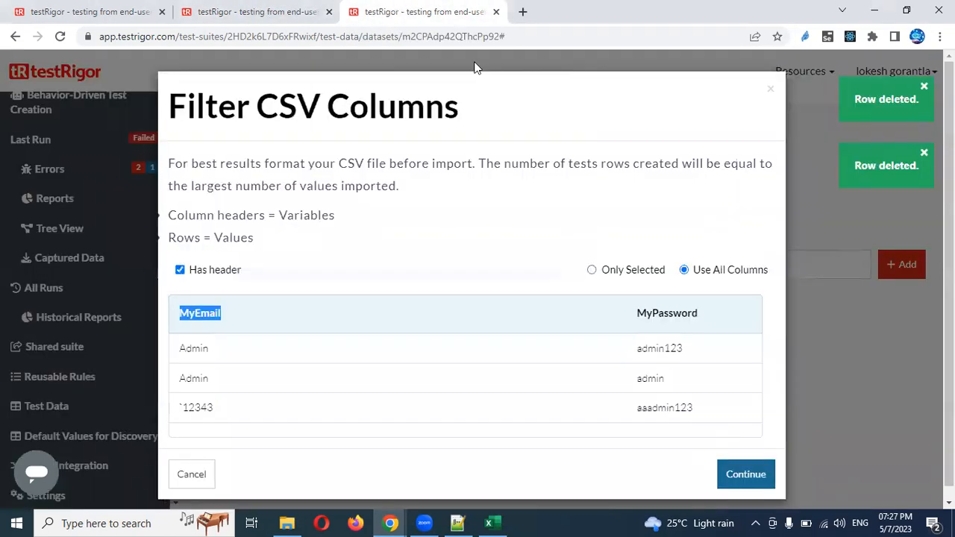
left_click(744, 482)
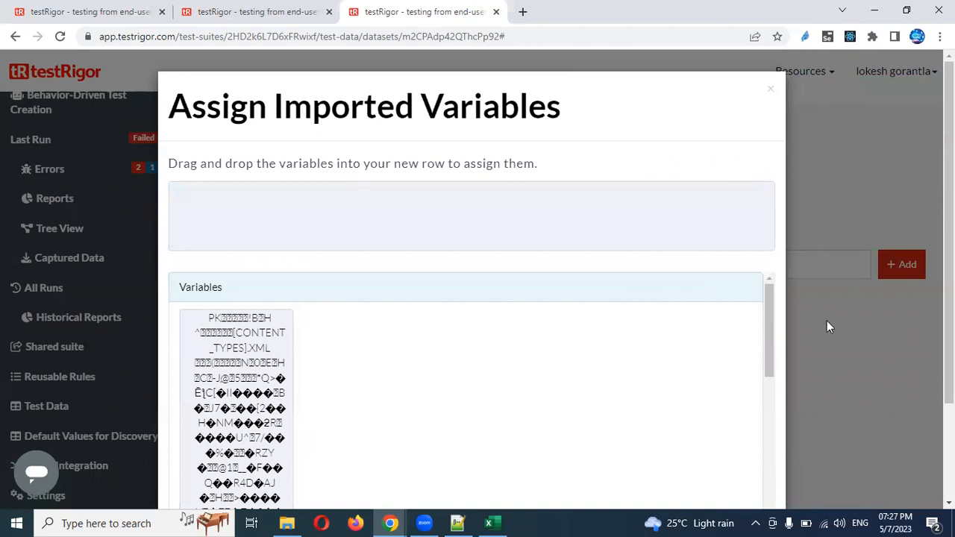
left_click_drag(774, 314, 772, 318)
left_click_drag(767, 457, 768, 477)
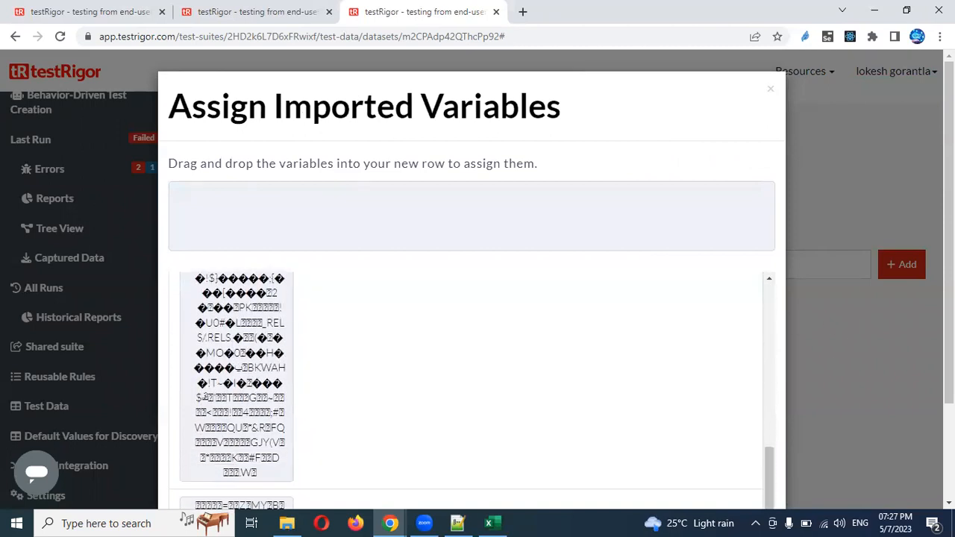
scroll(239, 394, "down", 2)
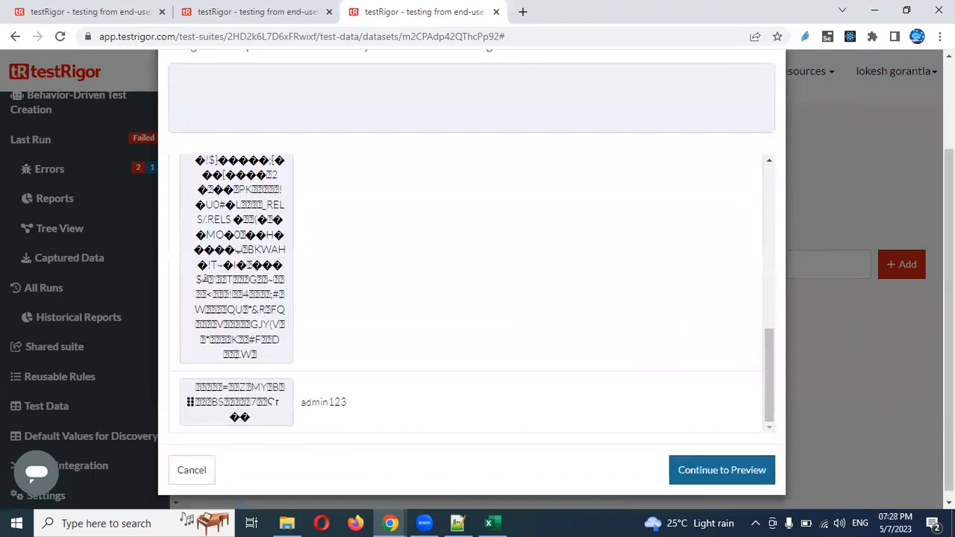
left_click(192, 470)
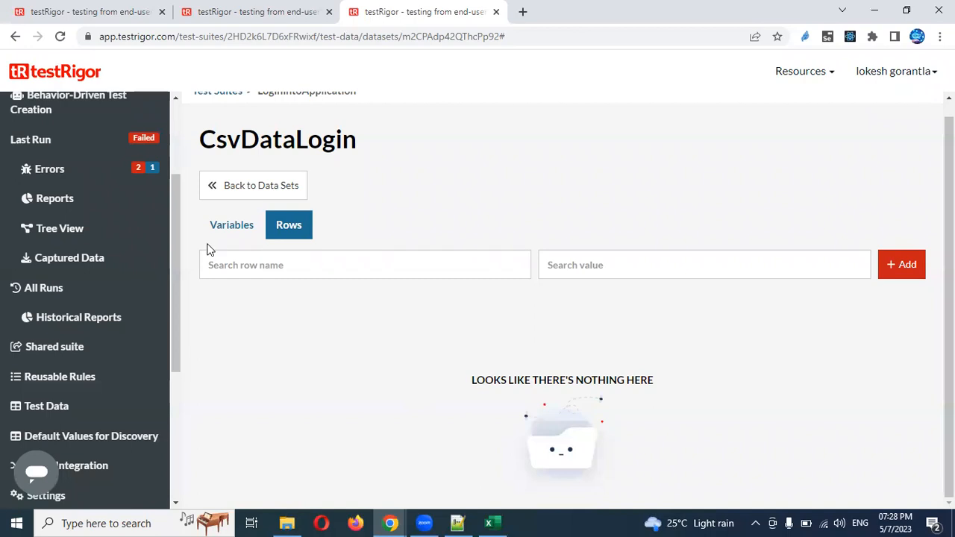
Delete both garbled imported variables from the CsvDataLogin data set
left_click(236, 231)
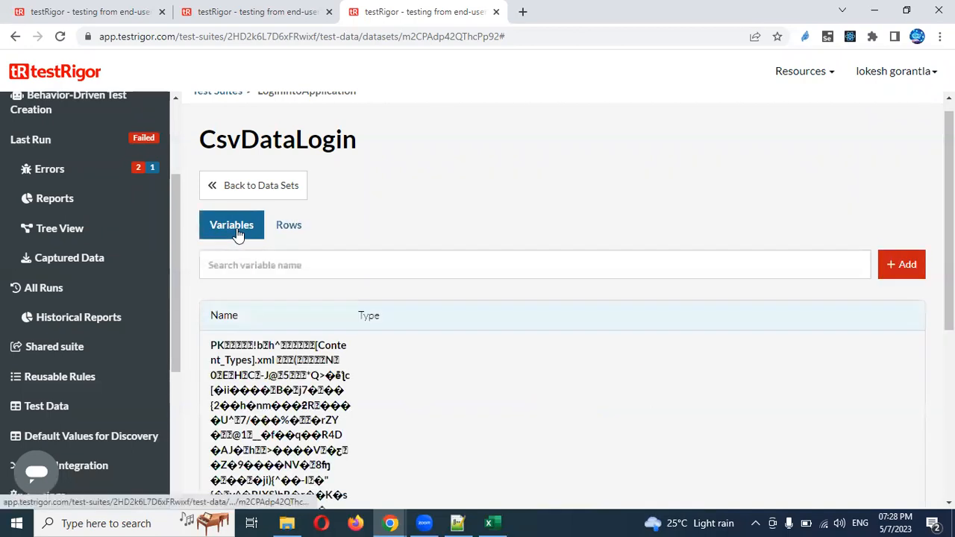
scroll(950, 224, "down", 3)
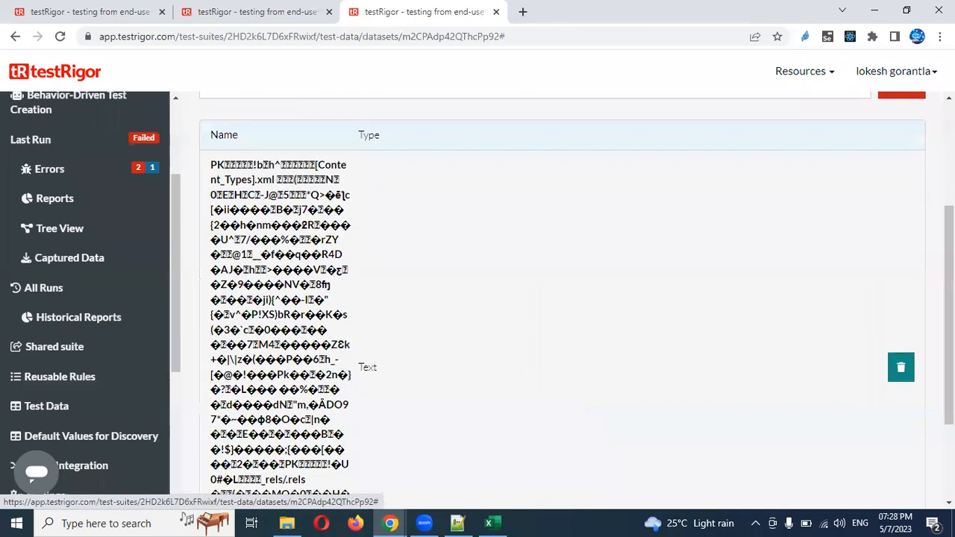
left_click(901, 367)
left_click(556, 480)
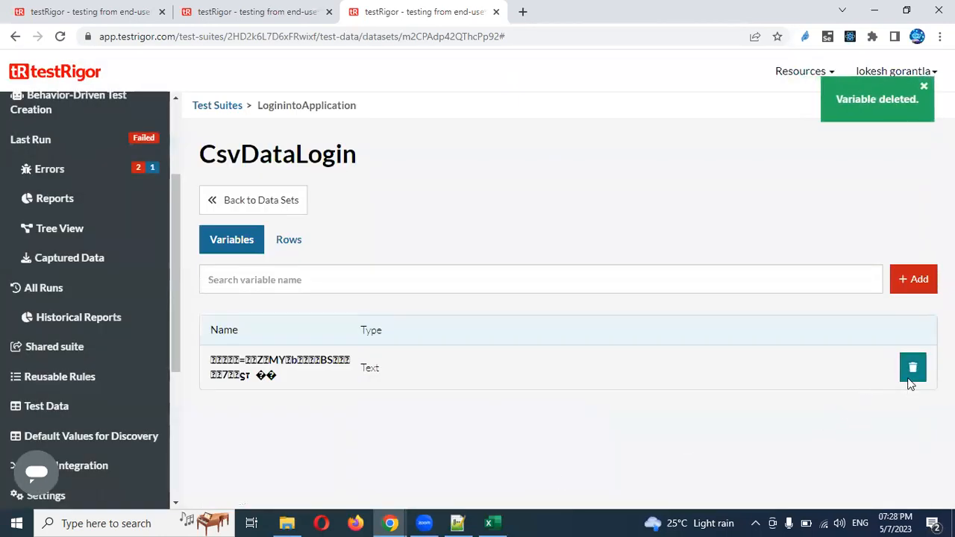
left_click(912, 369)
left_click(544, 245)
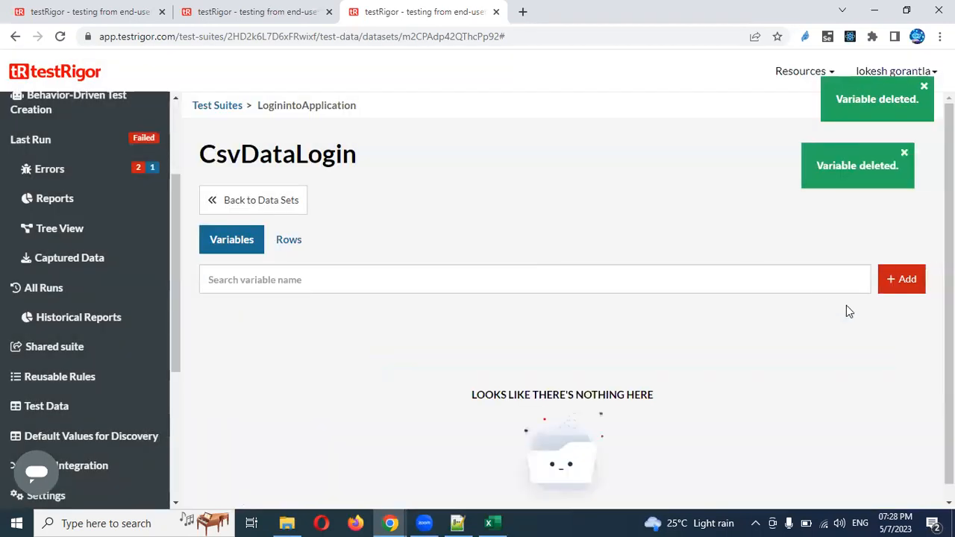
Add a Text variable named MyEmail, then bring the MyLogin spreadsheet forward
left_click(901, 290)
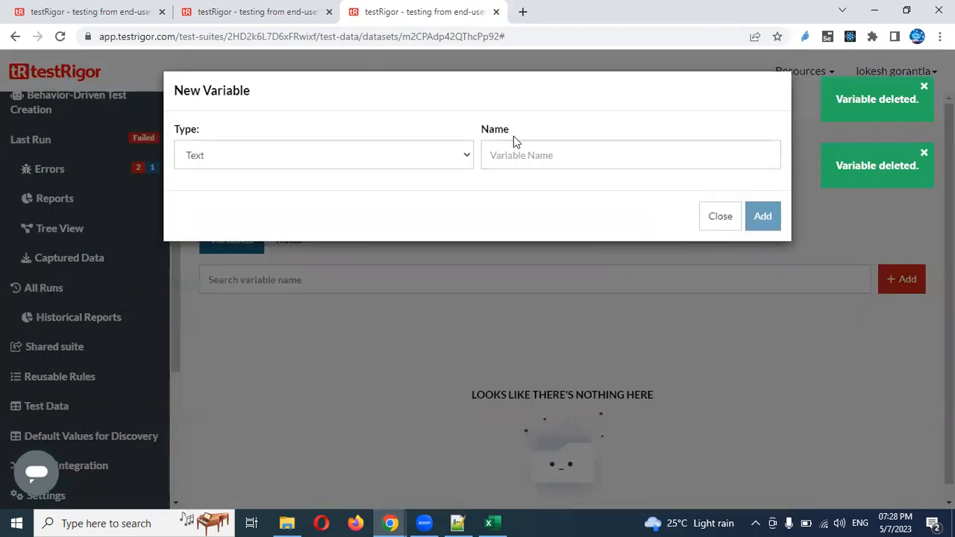
left_click(520, 155)
type("MyEmail")
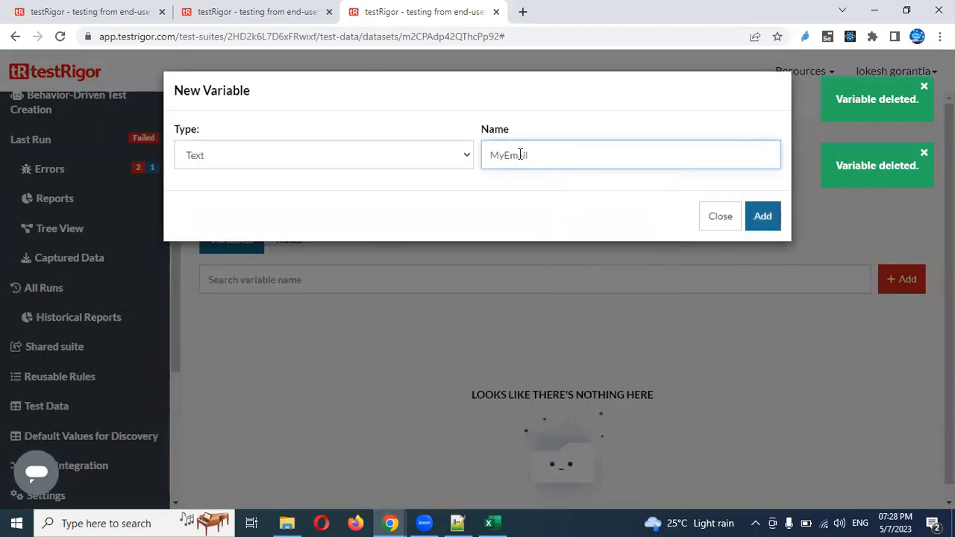
left_click(772, 224)
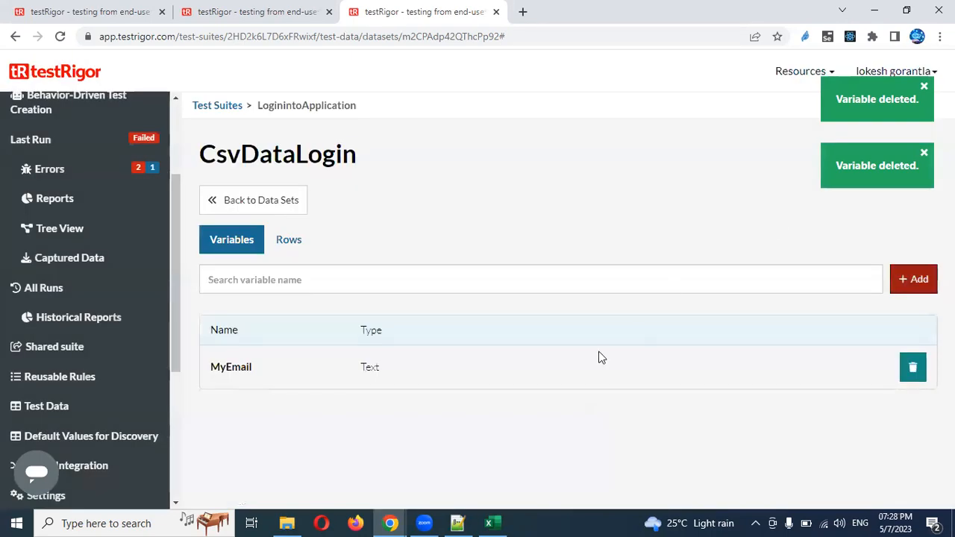
left_click(489, 523)
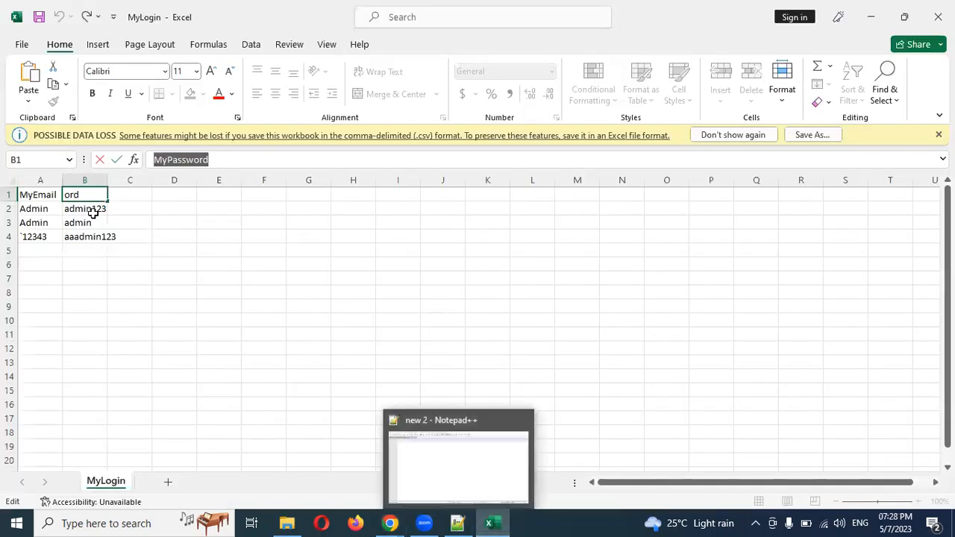
Set cell B1 to MyPassword and autofit column B to show the full header
key("alt+Tab")
key("alt+Tab")
left_click(300, 275)
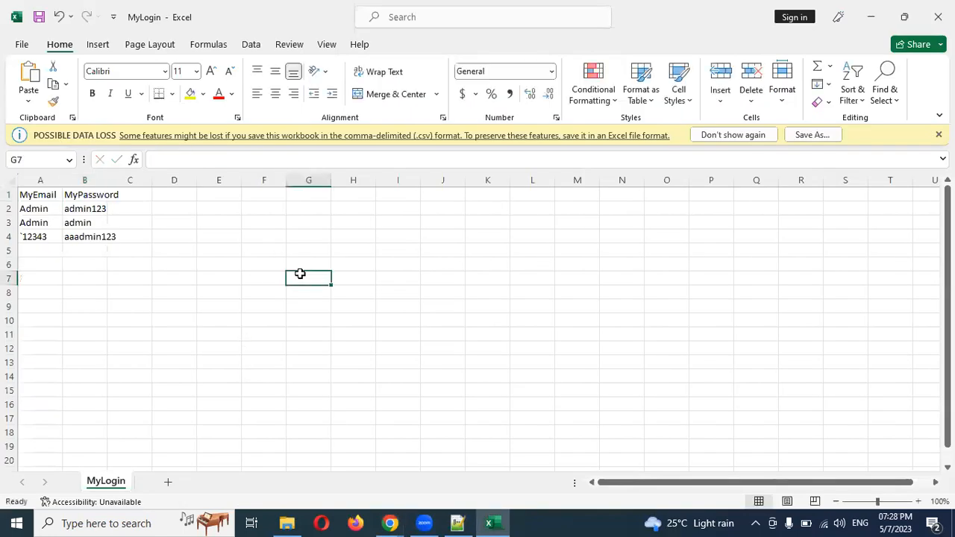
left_click(91, 196)
double_click(192, 159)
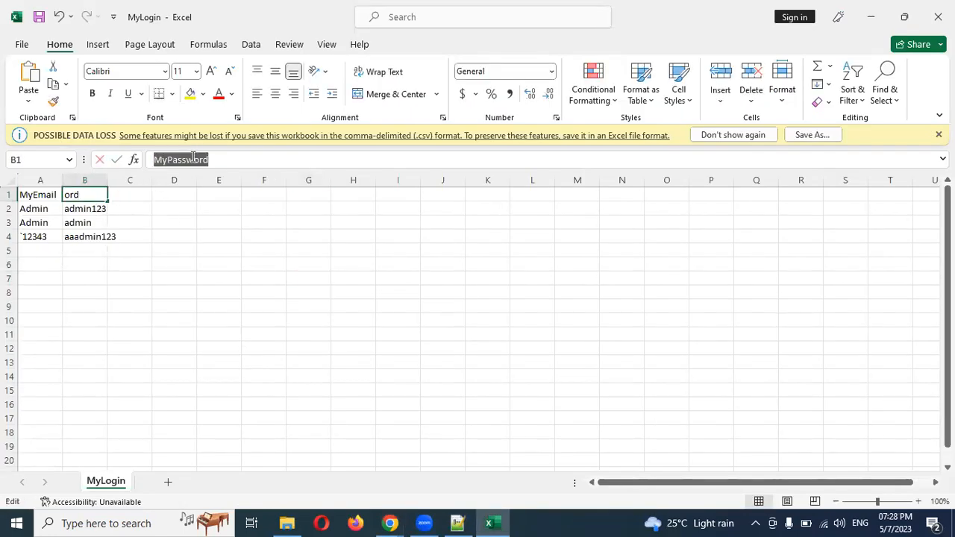
double_click(106, 179)
left_click(105, 249)
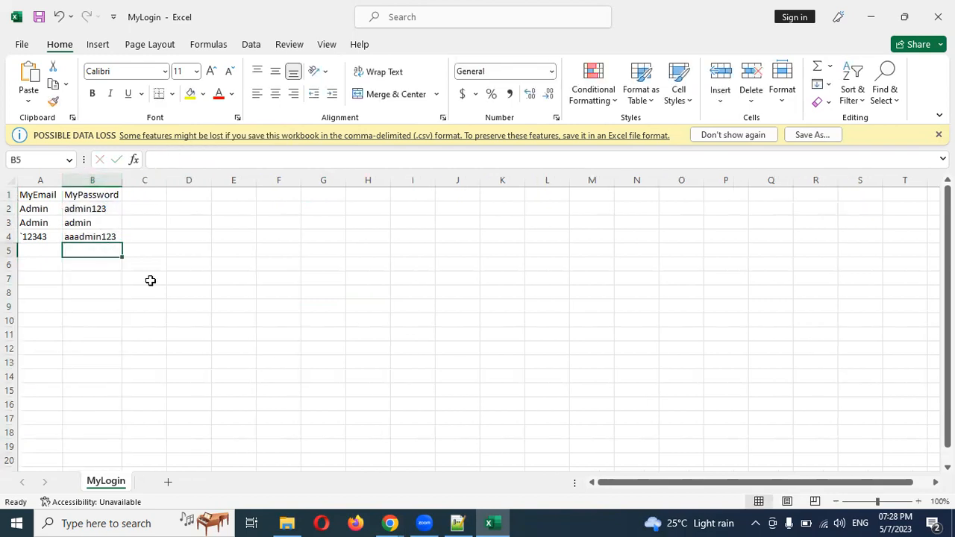
key("alt+Tab")
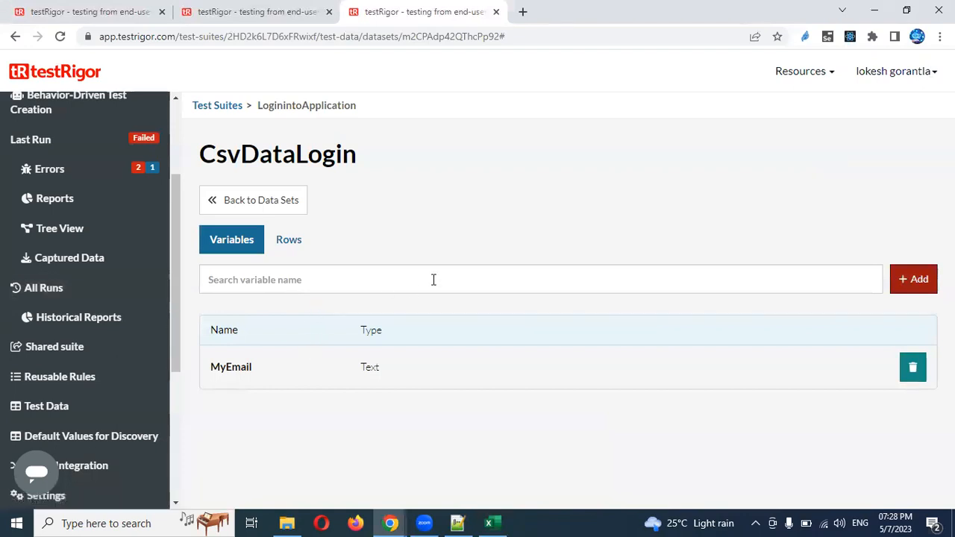
Add a MyPassword variable to the CsvDataLogin data set
left_click(901, 281)
left_click(568, 153)
type("MyPassword")
left_click(766, 224)
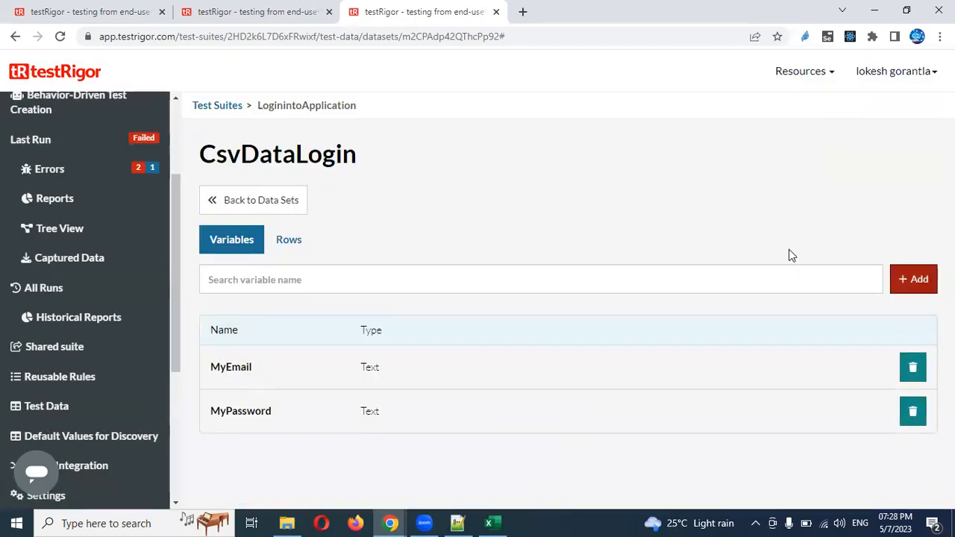
Import MyLogin.csv as rows via Upload CSV, keeping all columns
left_click(296, 253)
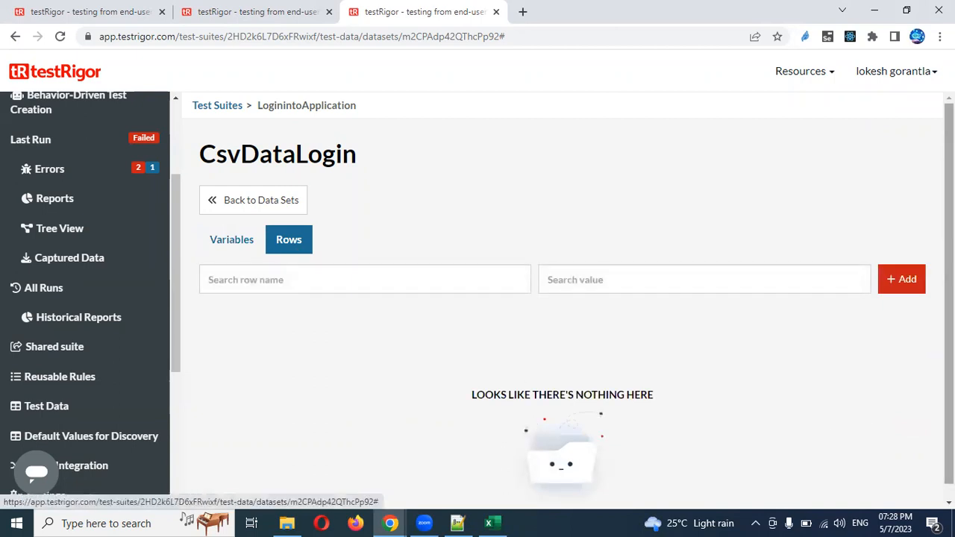
left_click(903, 267)
left_click(885, 368)
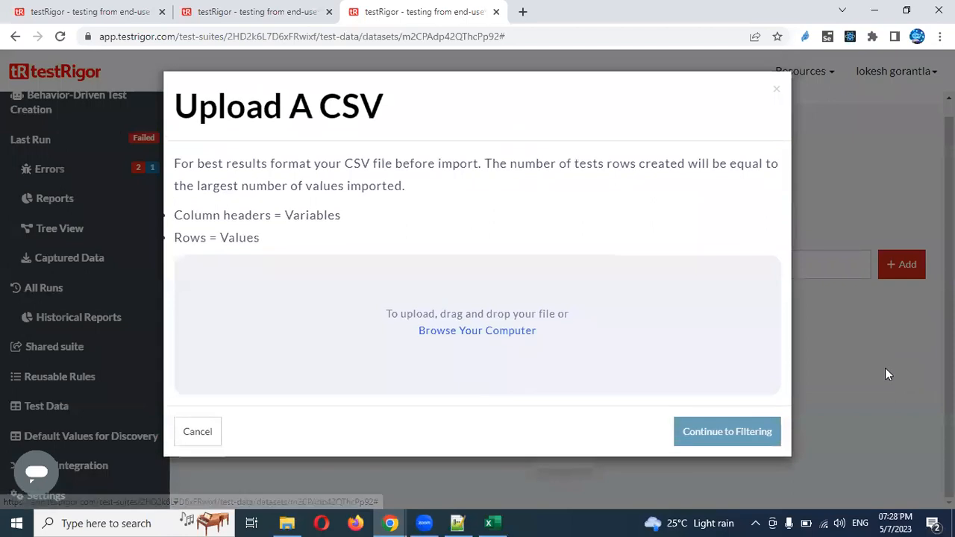
left_click(501, 336)
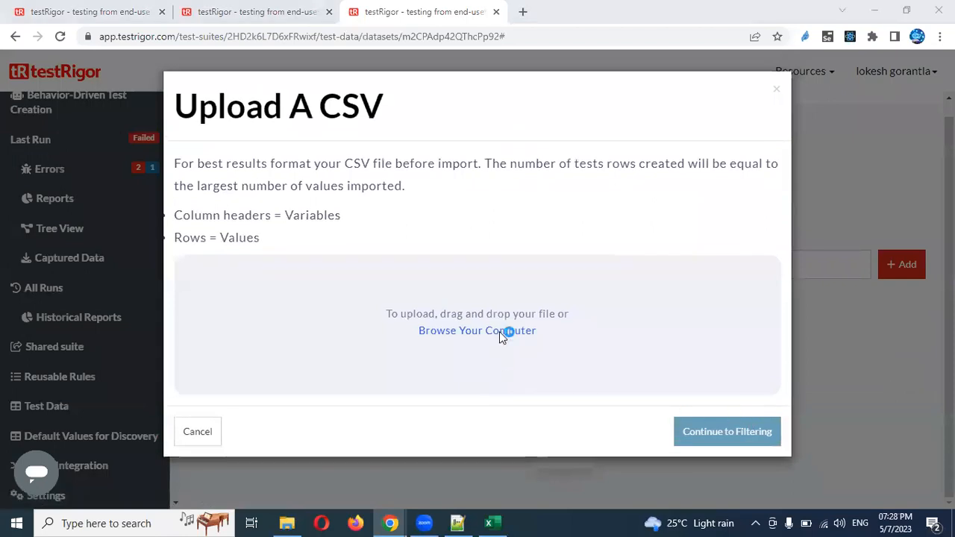
double_click(267, 190)
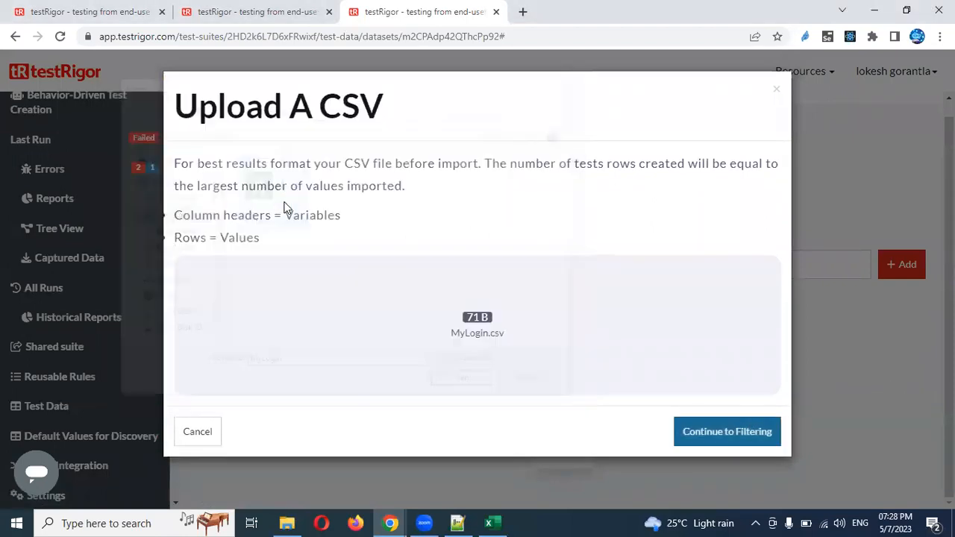
left_click(722, 430)
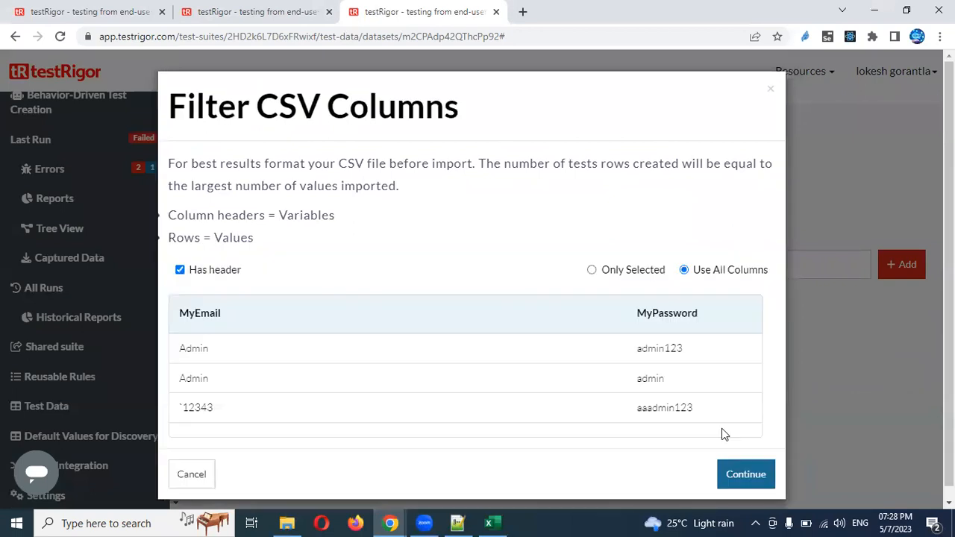
left_click(726, 482)
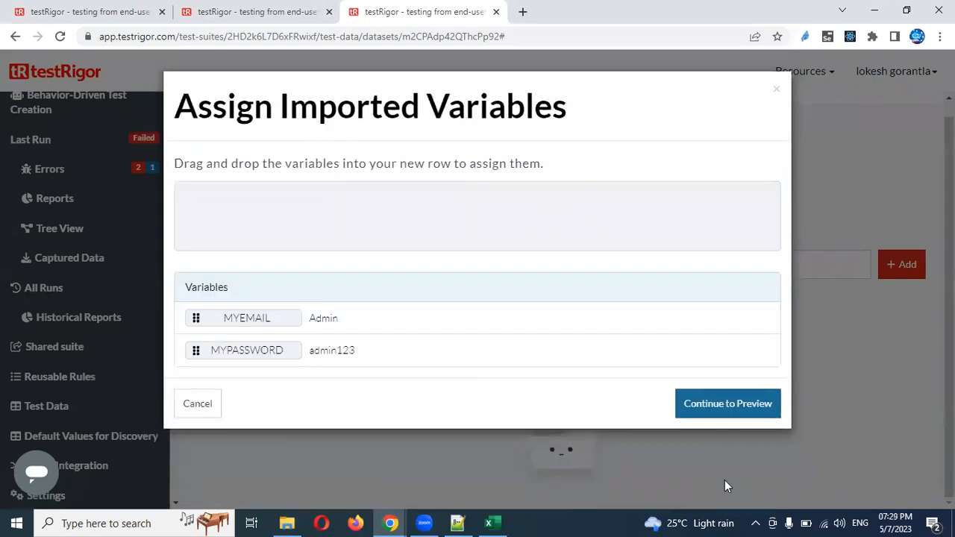
left_click(719, 407)
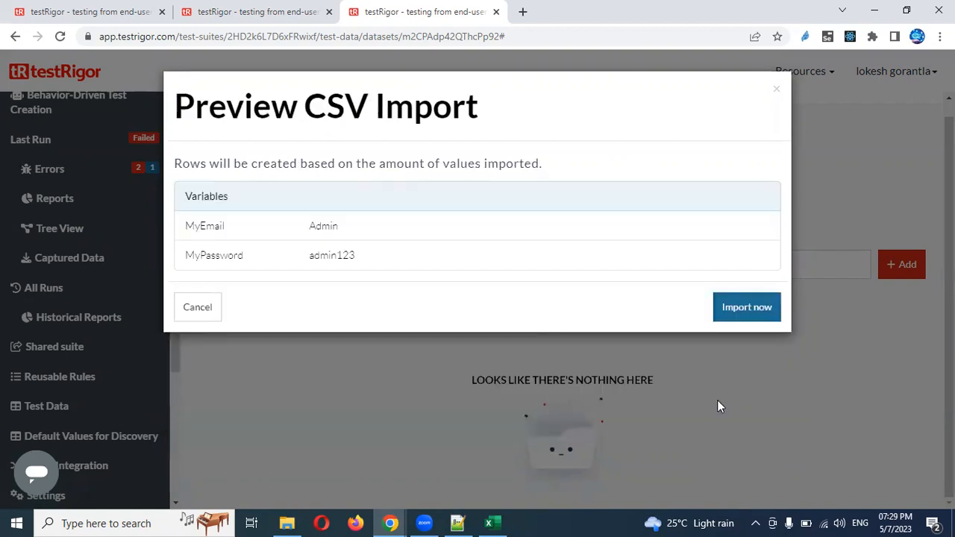
left_click(732, 309)
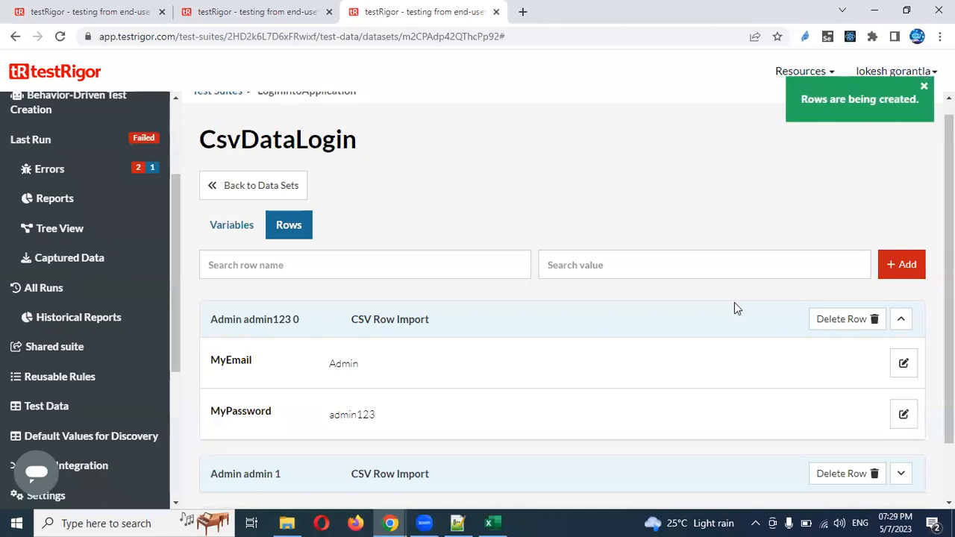
left_click_drag(949, 278, 949, 333)
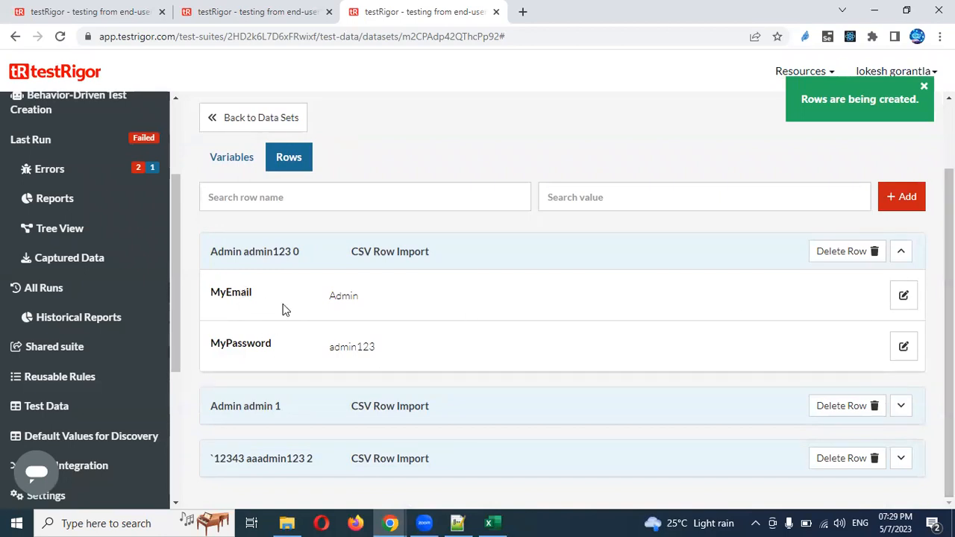
Confirm CSVLogin is linked to CsvDataLogin and start a re-test of it
left_click(254, 11)
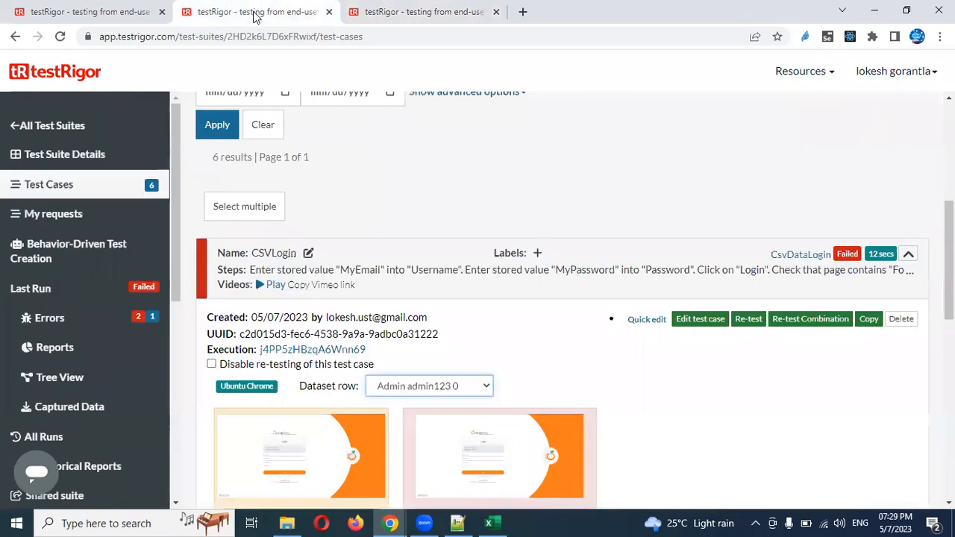
left_click(801, 256)
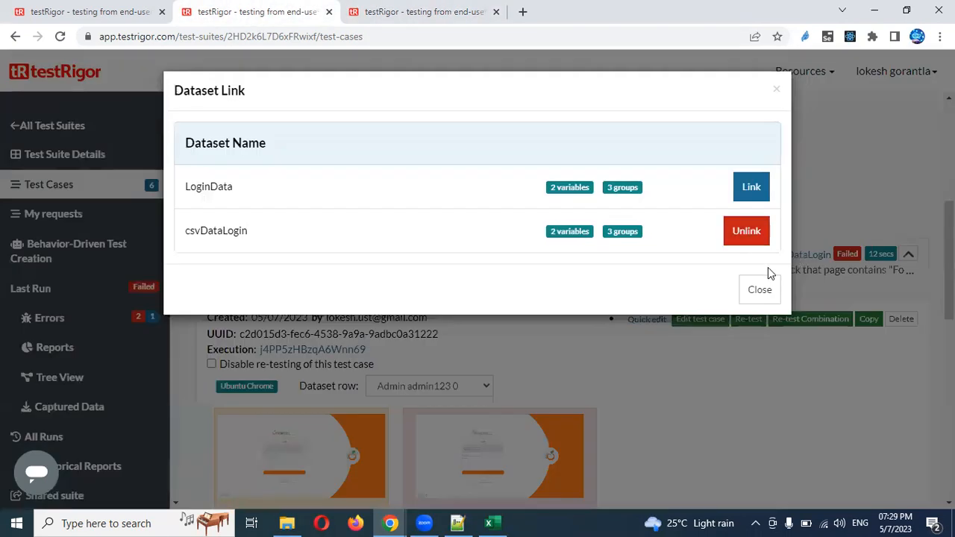
left_click(774, 91)
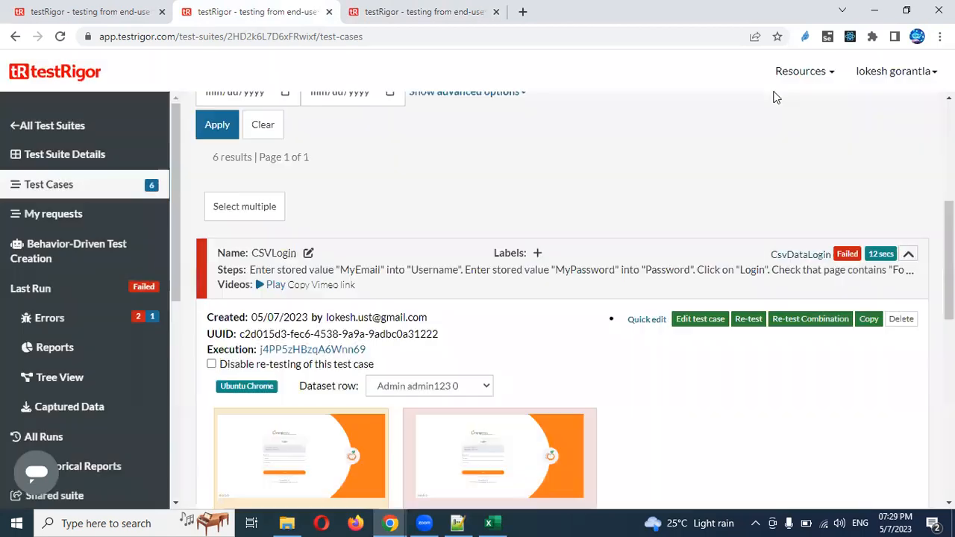
left_click(754, 321)
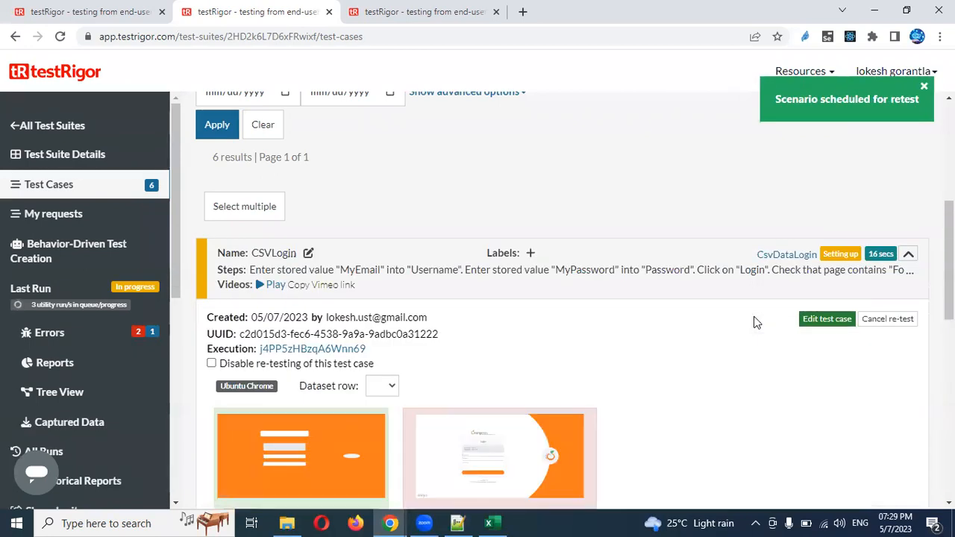
Switch the CSVLogin run results to the second dataset row
left_click(386, 387)
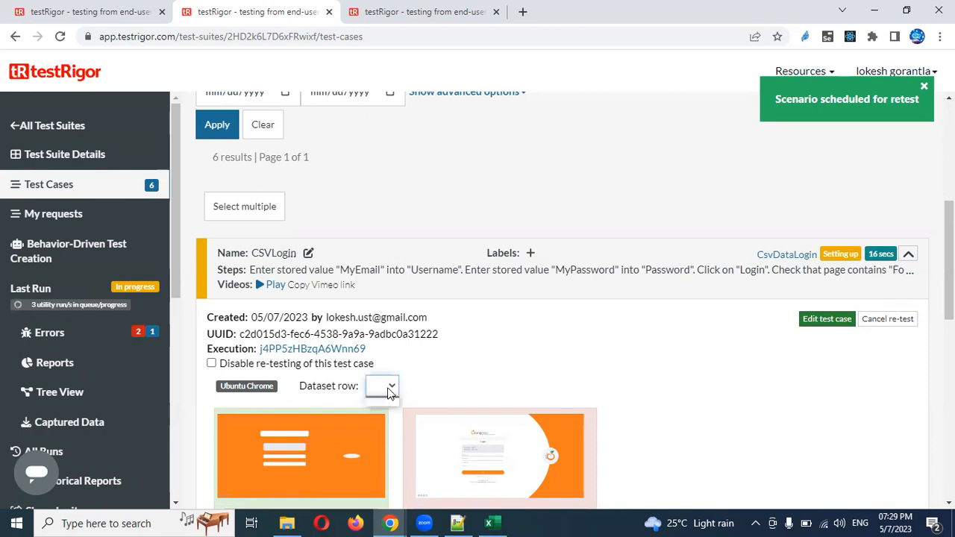
left_click(534, 368)
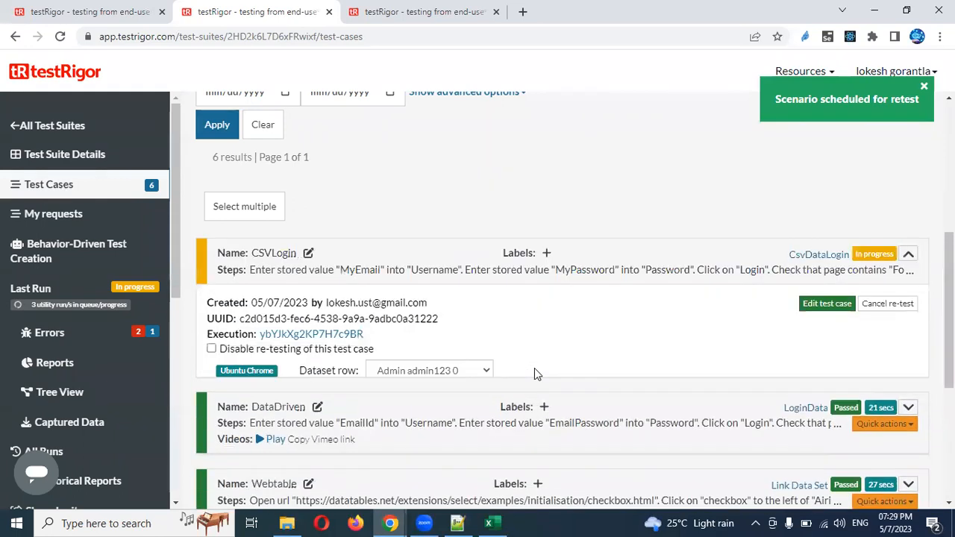
left_click(487, 371)
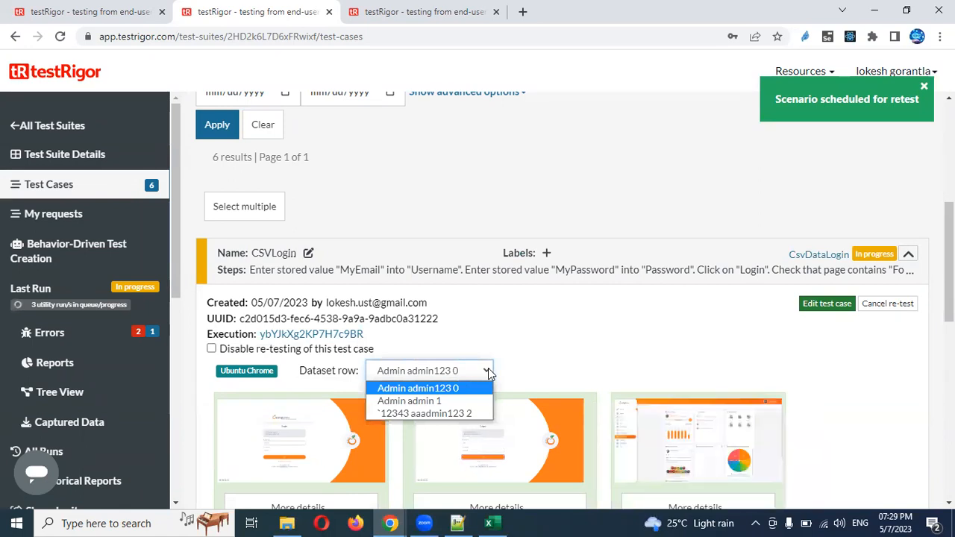
scroll(489, 368, "down", 1)
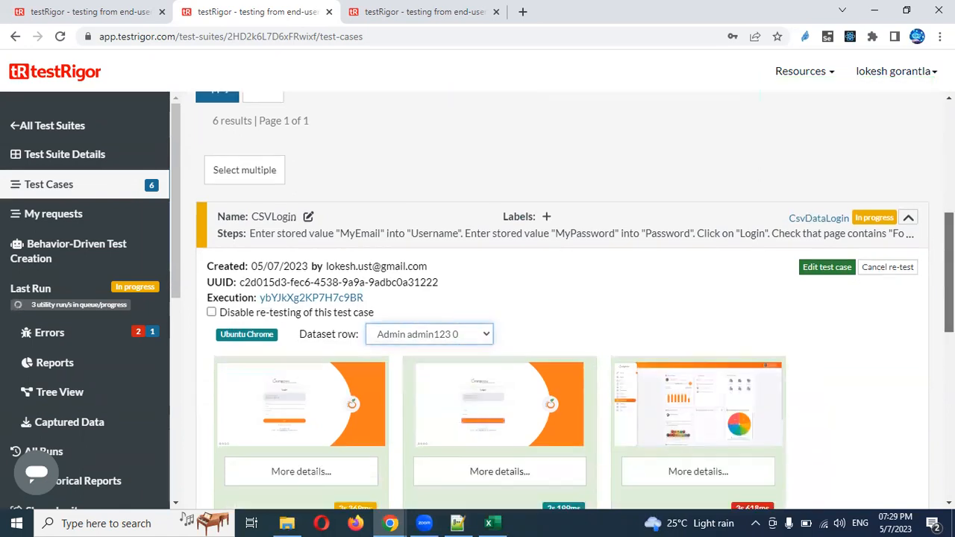
scroll(488, 368, "down", 3)
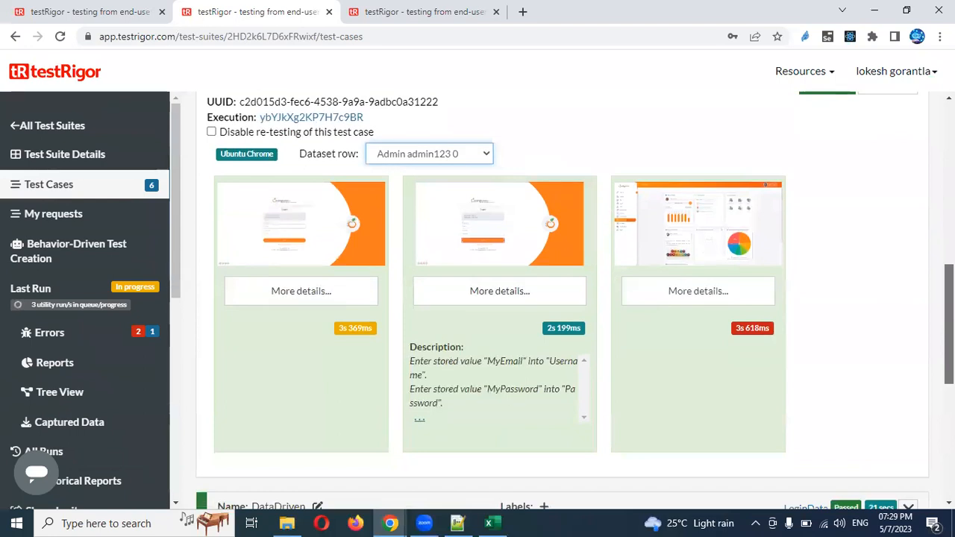
scroll(567, 264, "up", 1)
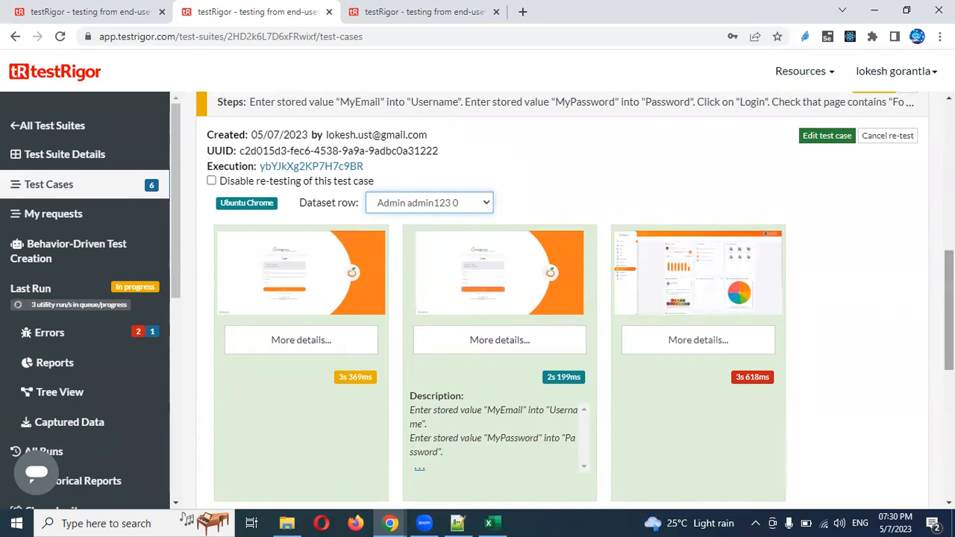
scroll(949, 299, "up", 2)
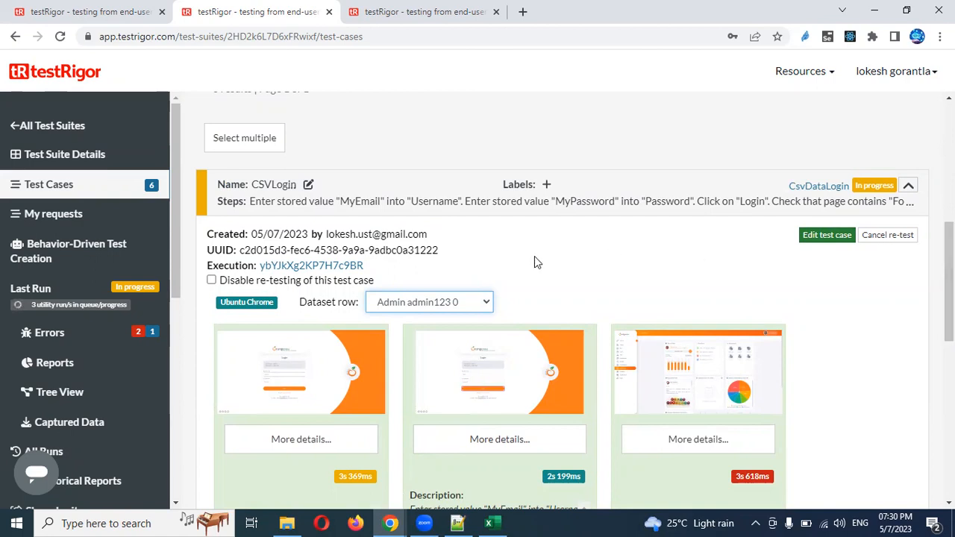
left_click(470, 303)
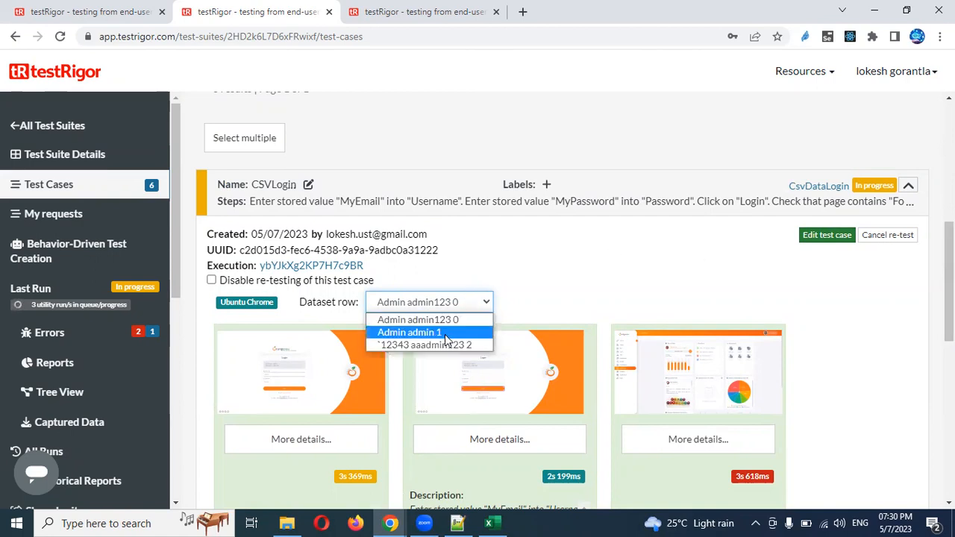
left_click(445, 334)
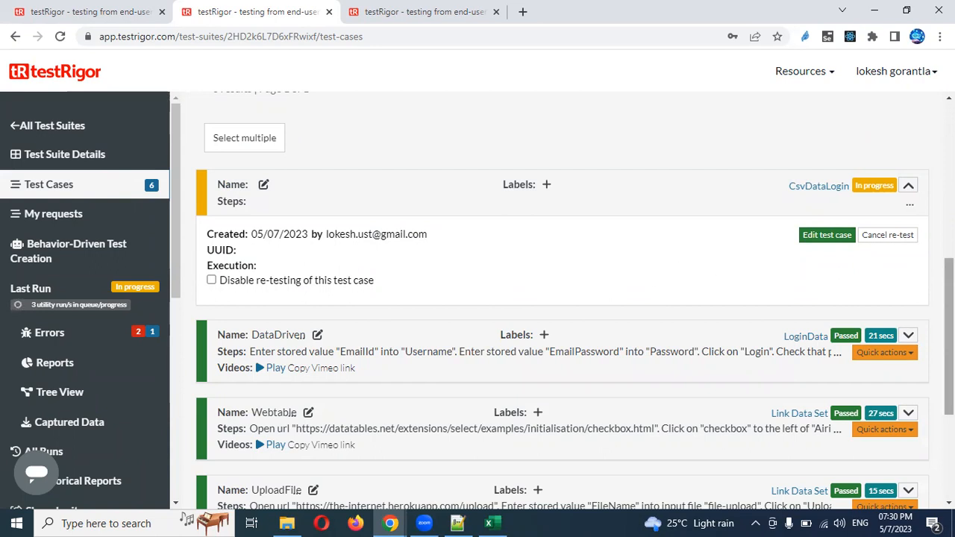
Open the CSVLogin test case editor in a new tab
scroll(563, 299, "up", 4)
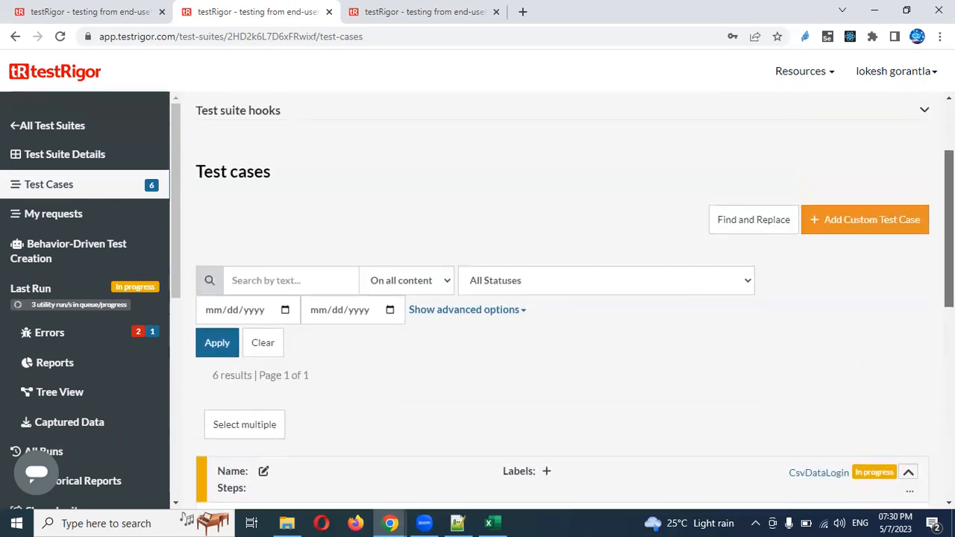
scroll(709, 319, "down", 4)
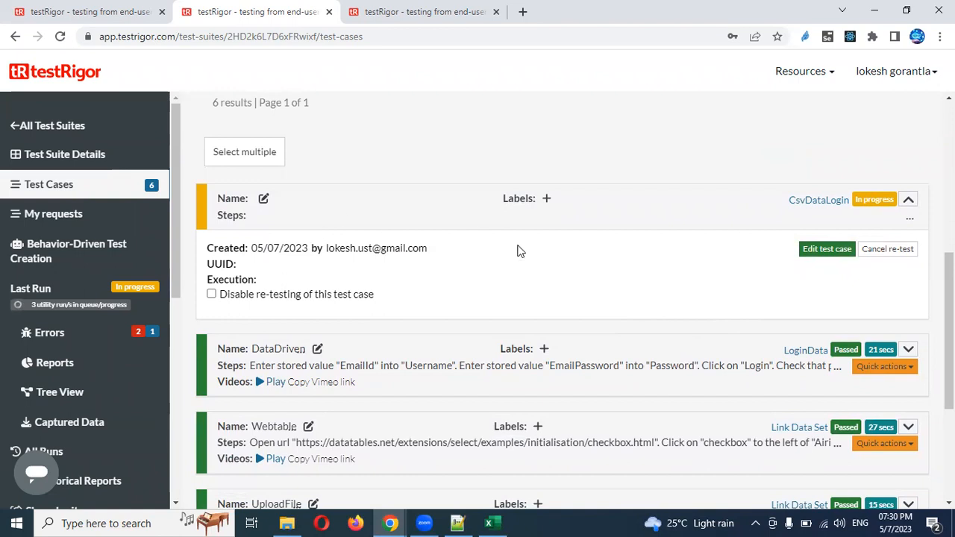
left_click(826, 250)
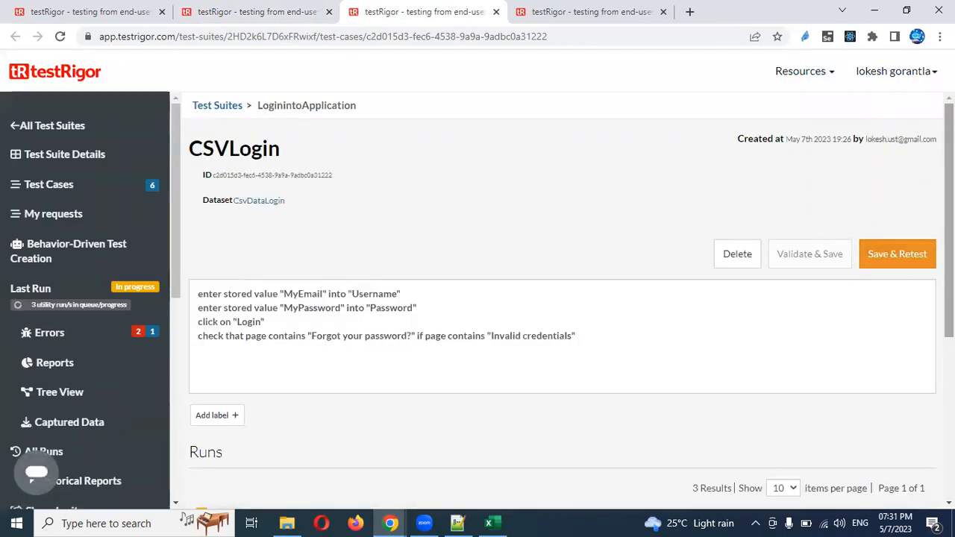
Expand the latest CSVLogin run and review its Step 3 dashboard and Step 2 login screenshots
scroll(907, 299, "down", 3)
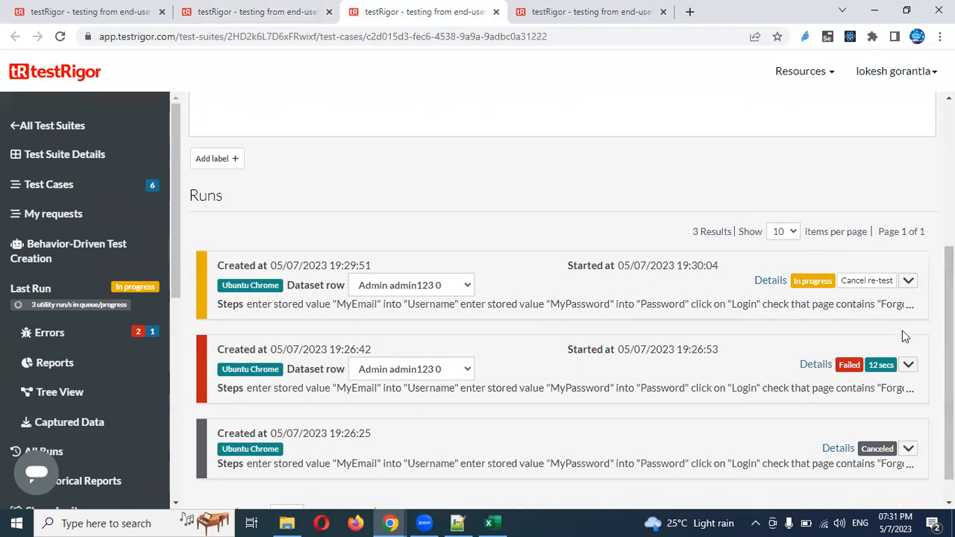
left_click(908, 283)
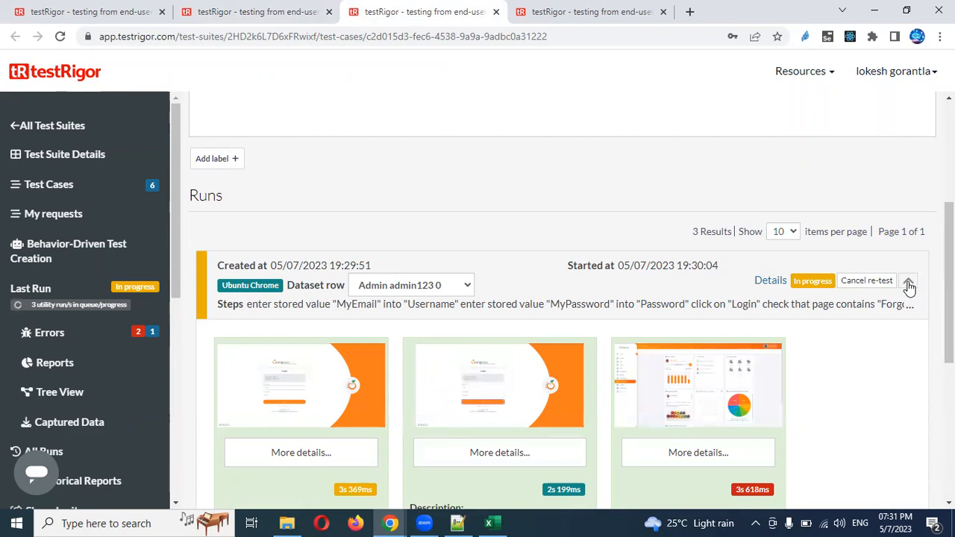
left_click(700, 401)
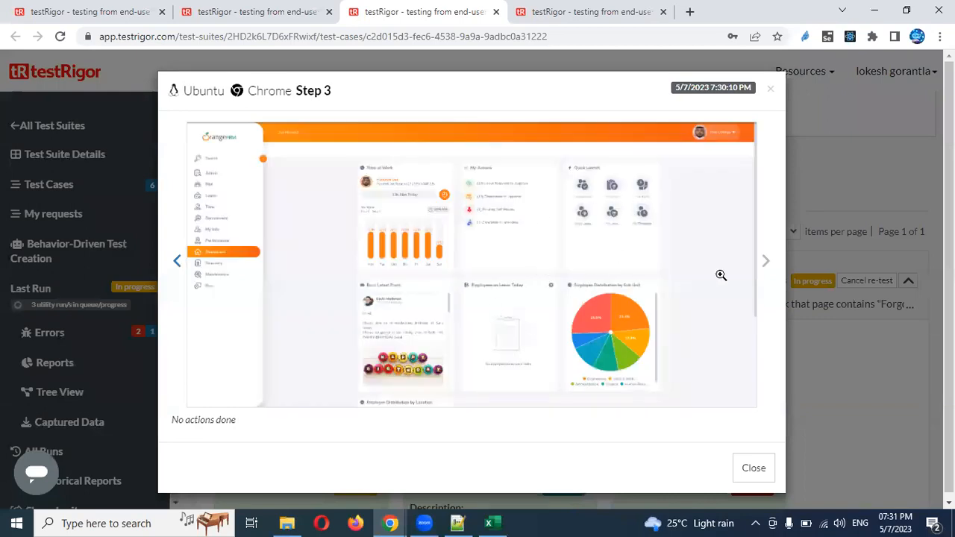
left_click(177, 262)
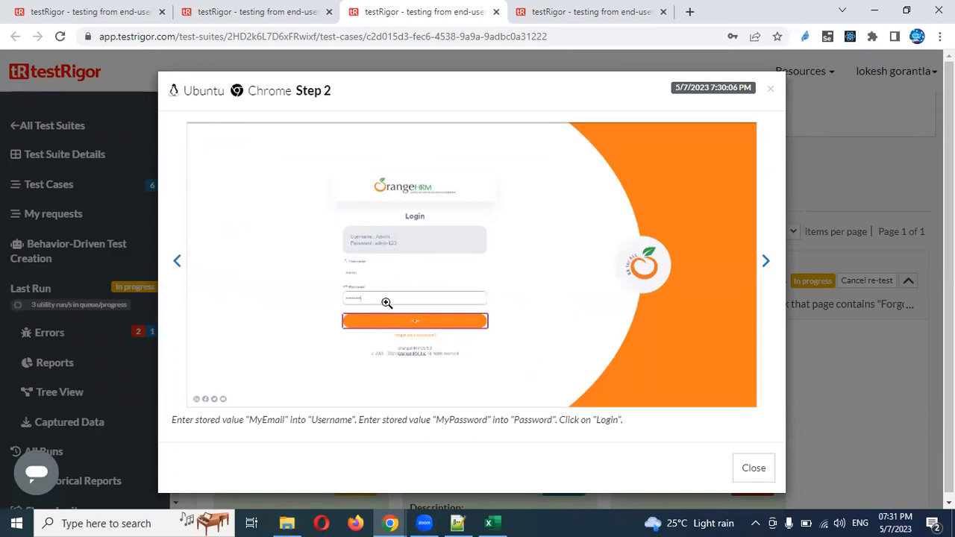
left_click(771, 94)
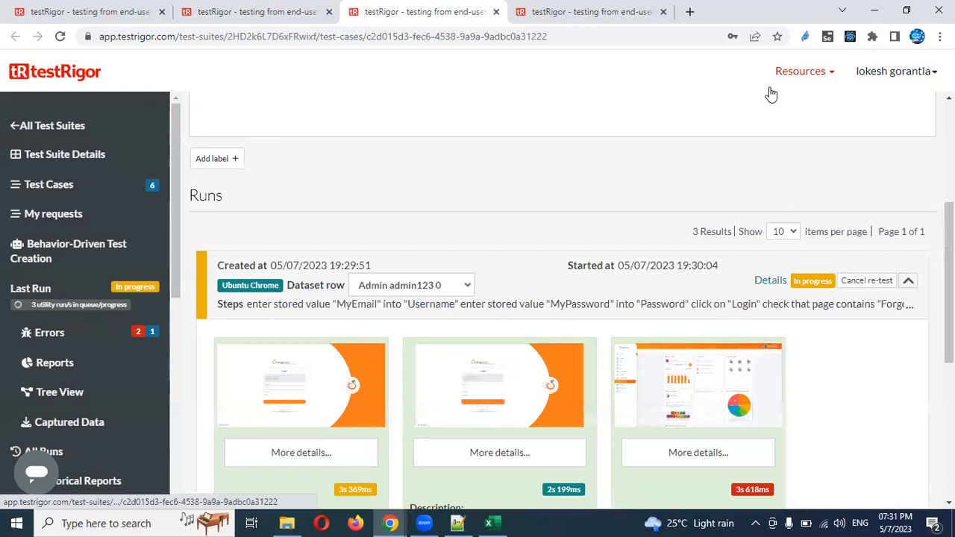
left_click(464, 291)
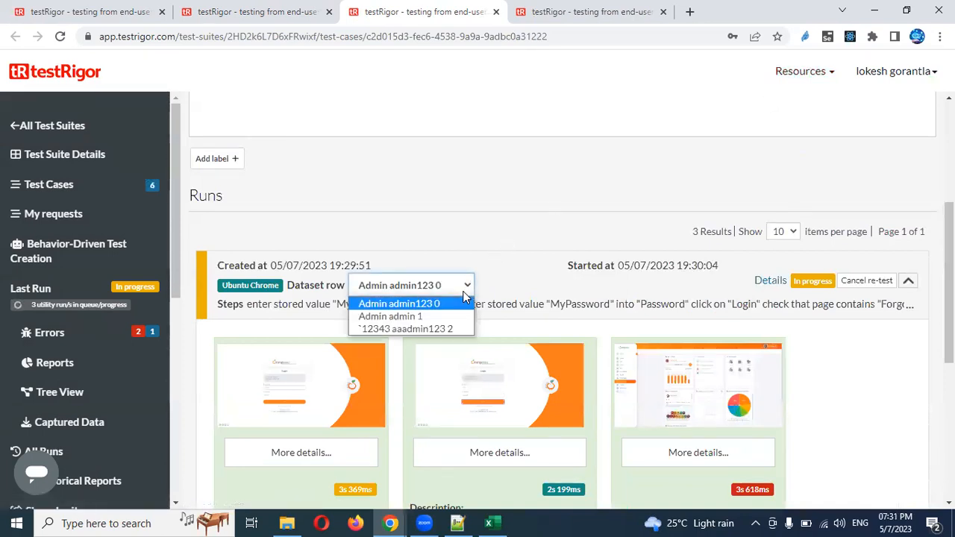
left_click(574, 266)
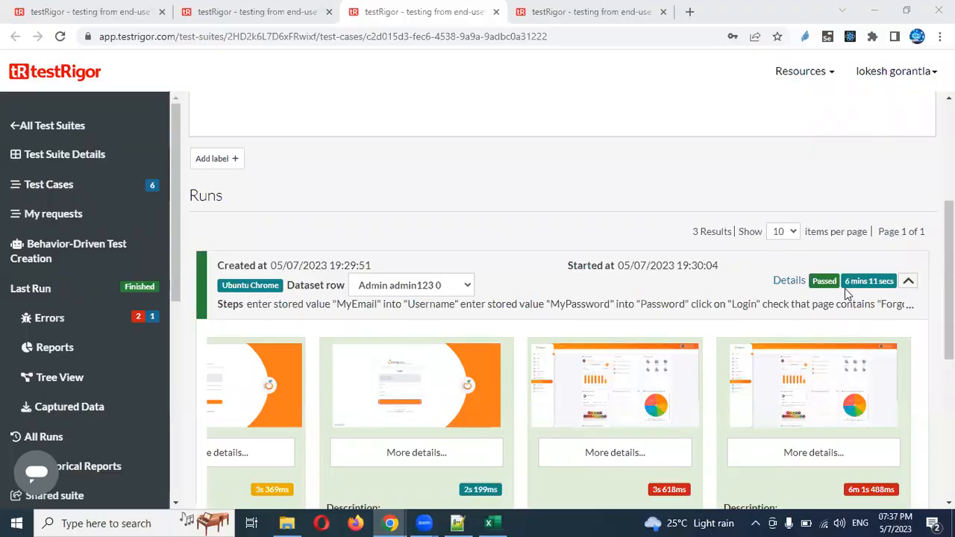
Show the run's results for the second dataset row and inspect its Step 4 screenshot
left_click(468, 286)
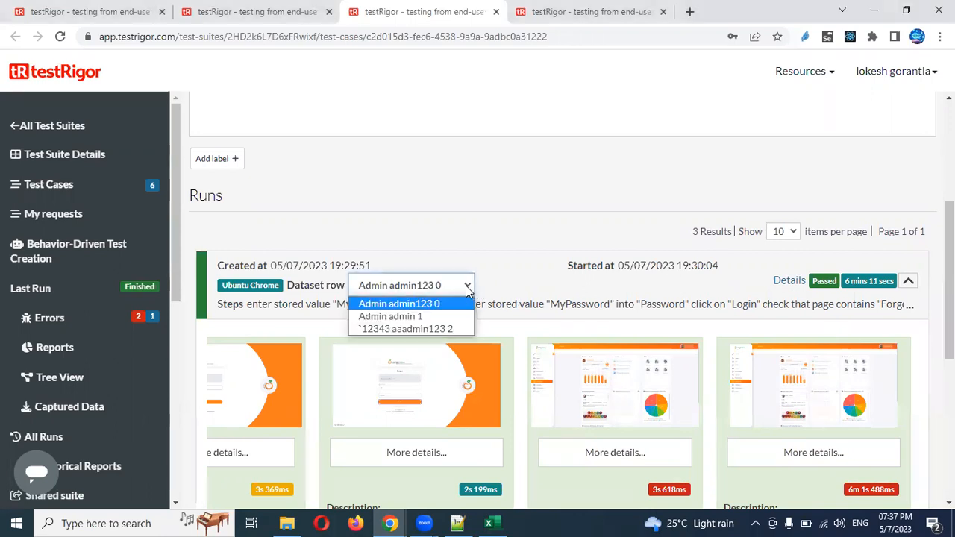
left_click(444, 316)
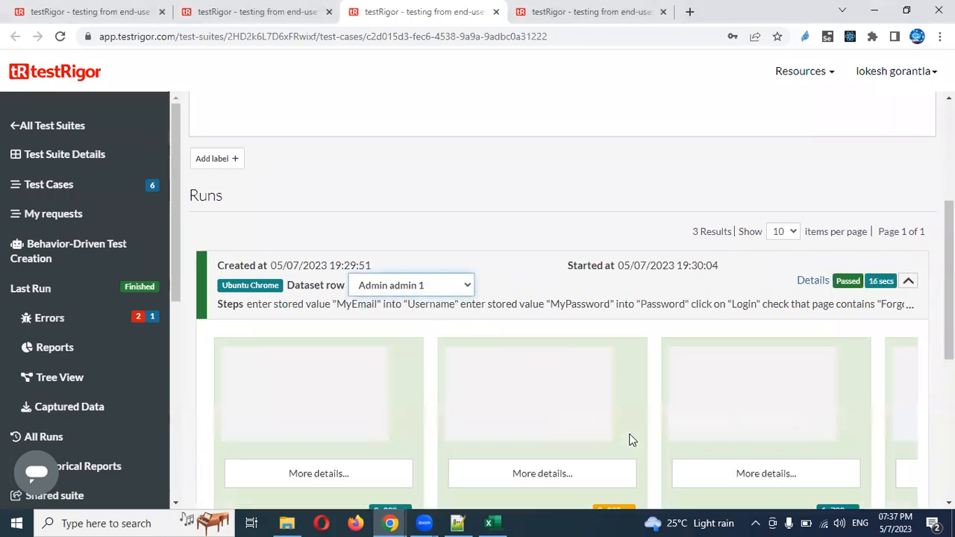
scroll(589, 330, "down", 2)
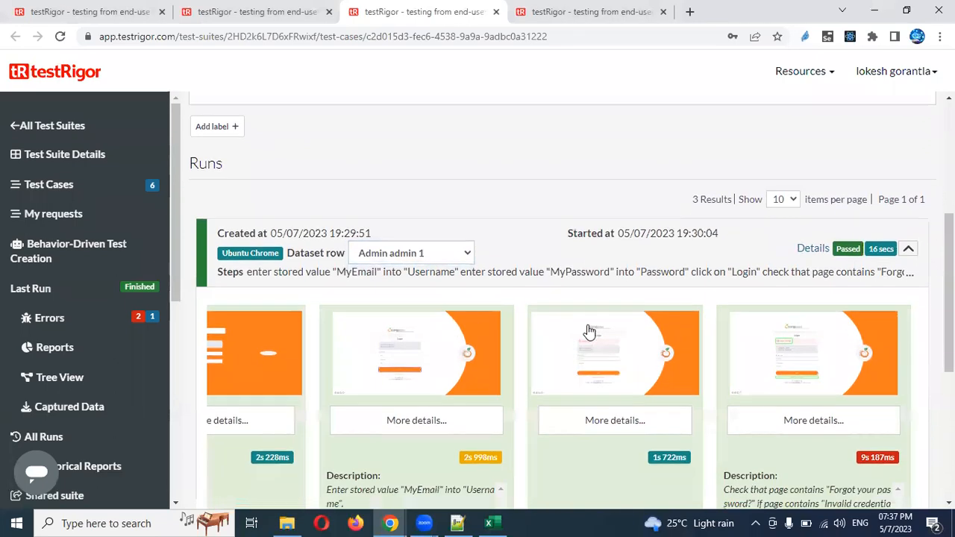
left_click(790, 282)
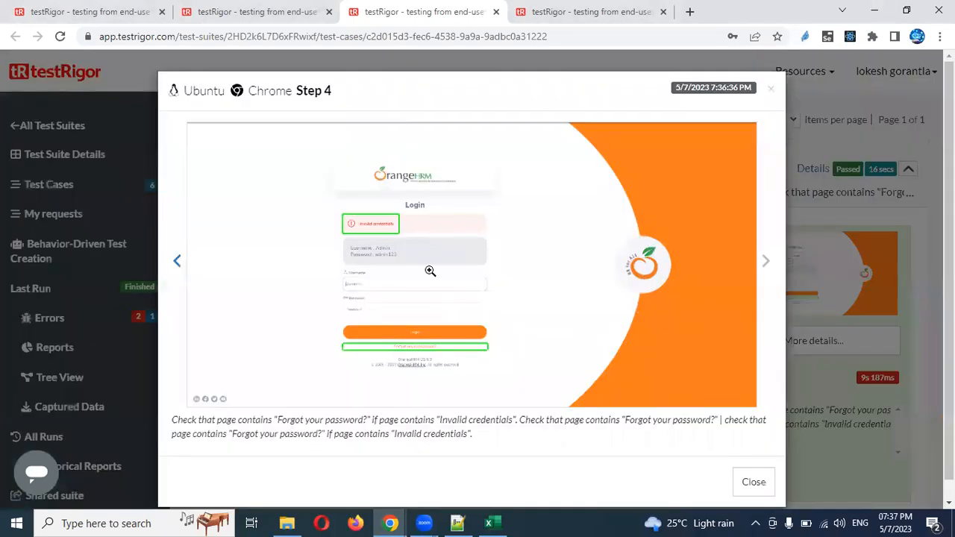
left_click(773, 91)
Switch to the third dataset row and check its Step 4 invalid-credentials screenshot
left_click(464, 170)
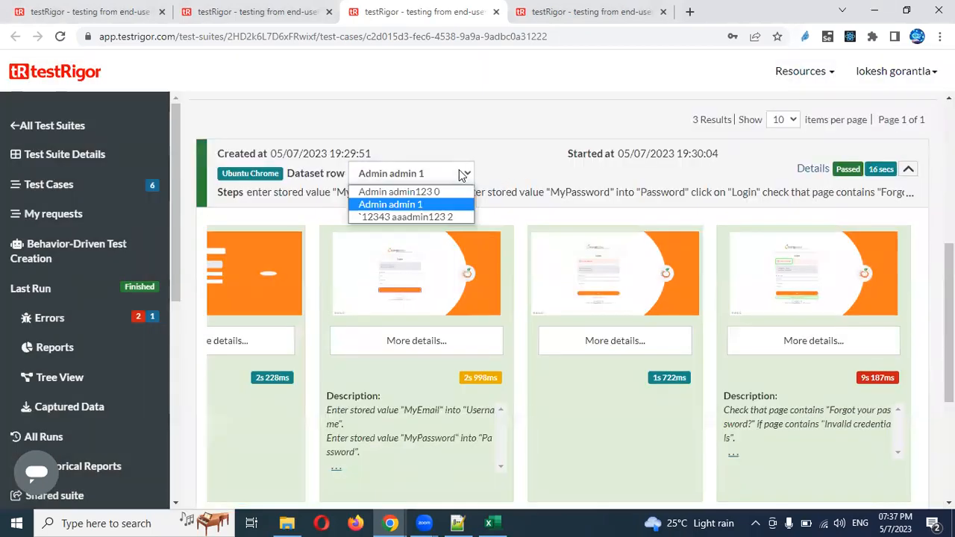
left_click(437, 218)
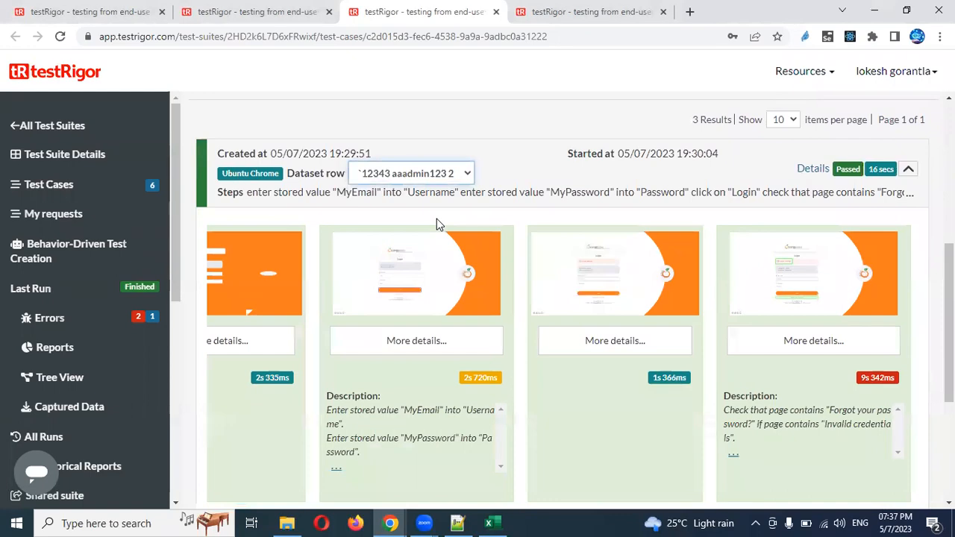
left_click(771, 282)
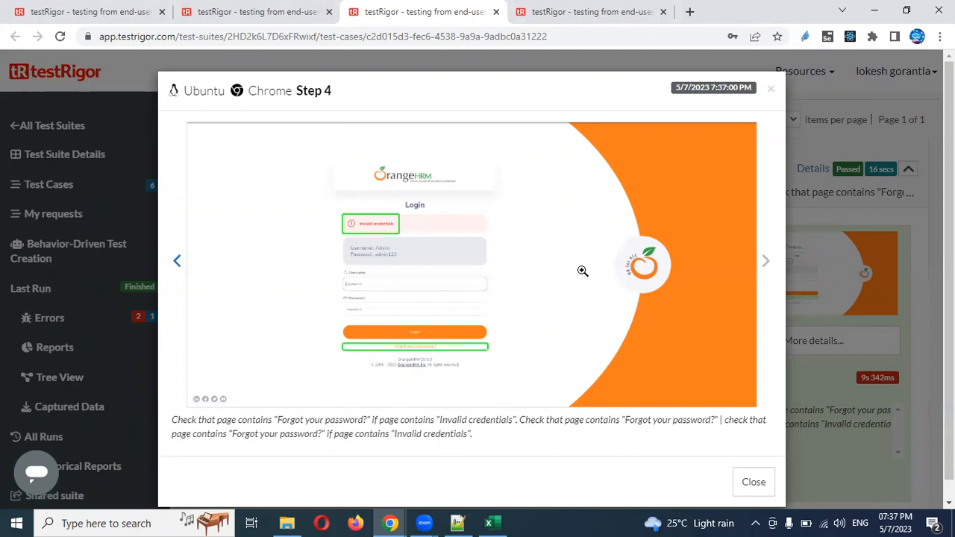
left_click(771, 90)
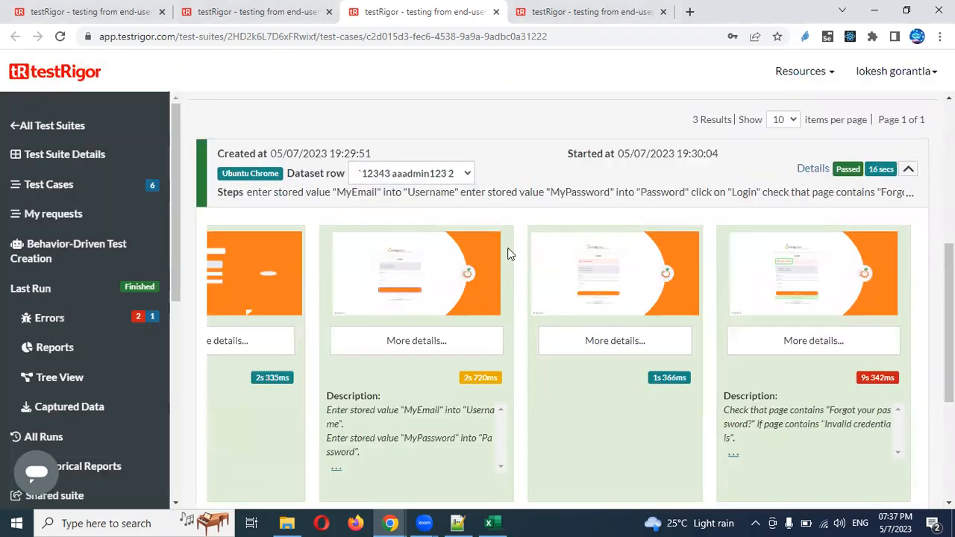